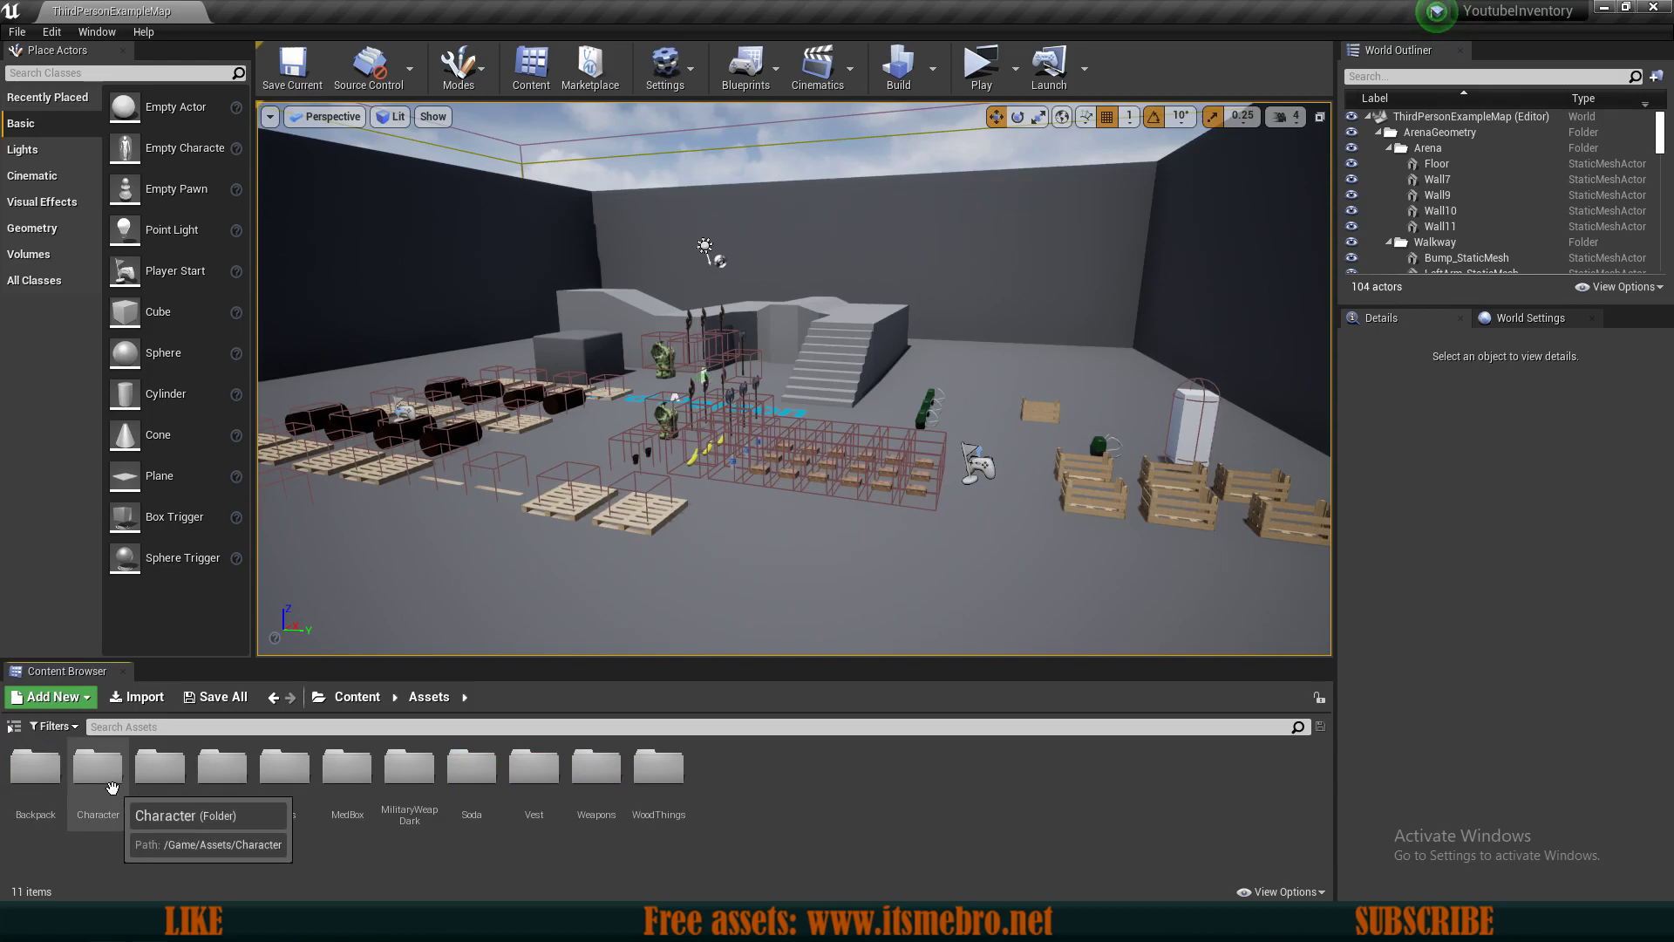
Open the Character folder's Animations subfolder and look over the idle, pistol, rifle, running, walking and jump animation assets.
double_click(35, 769)
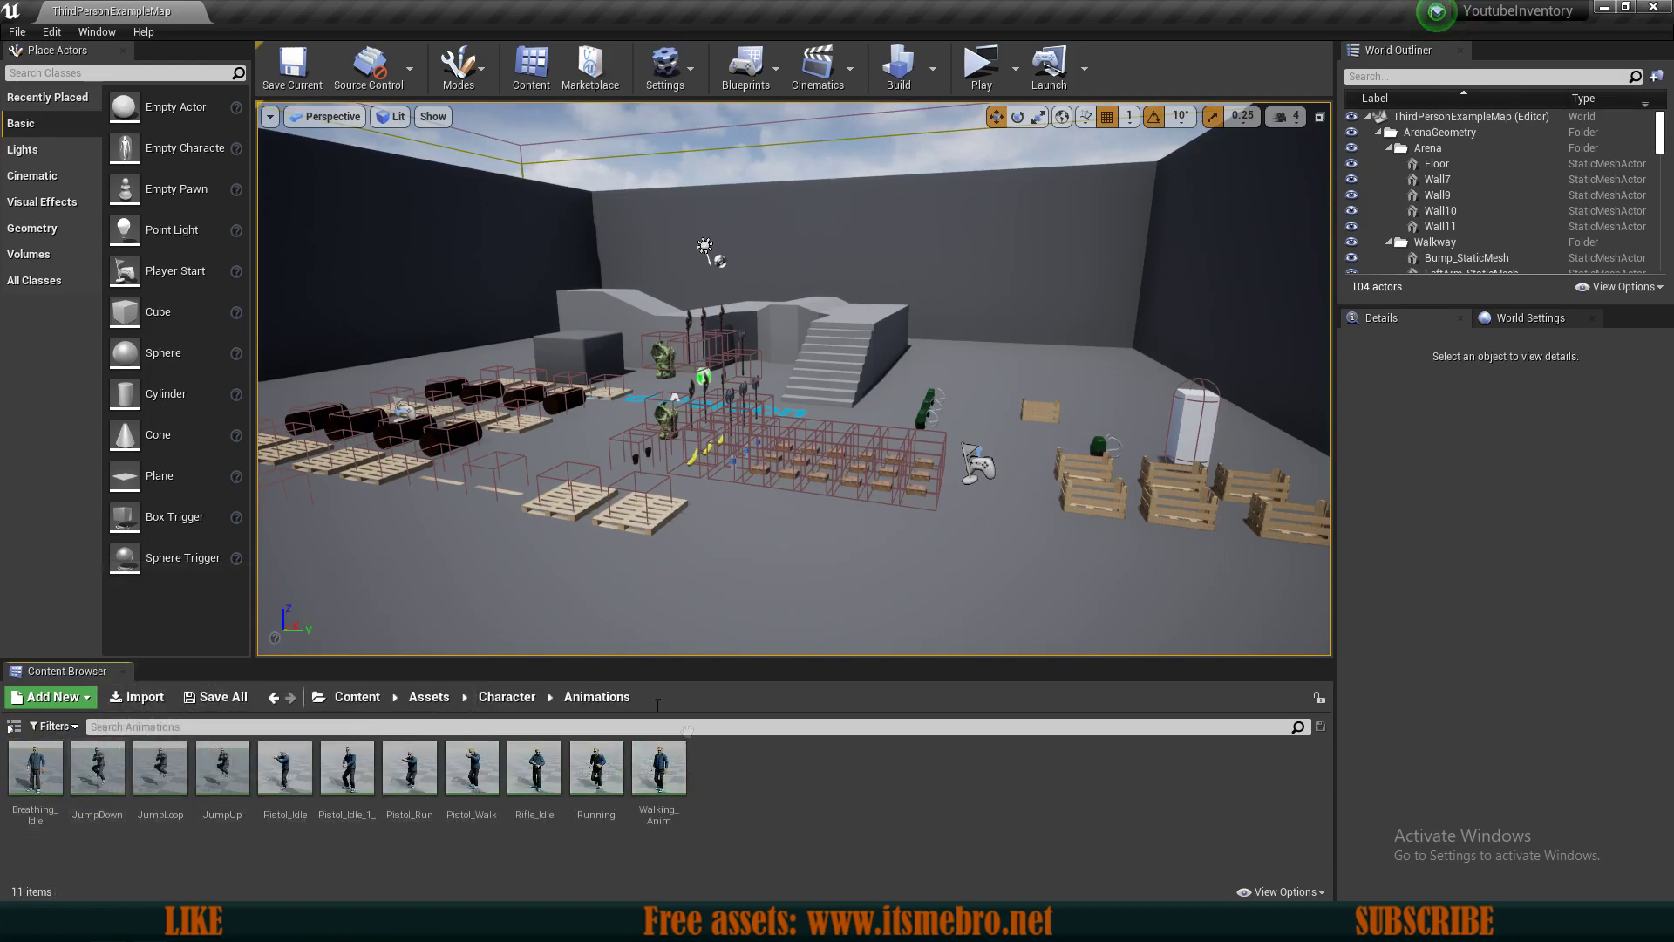
left_click(35, 772)
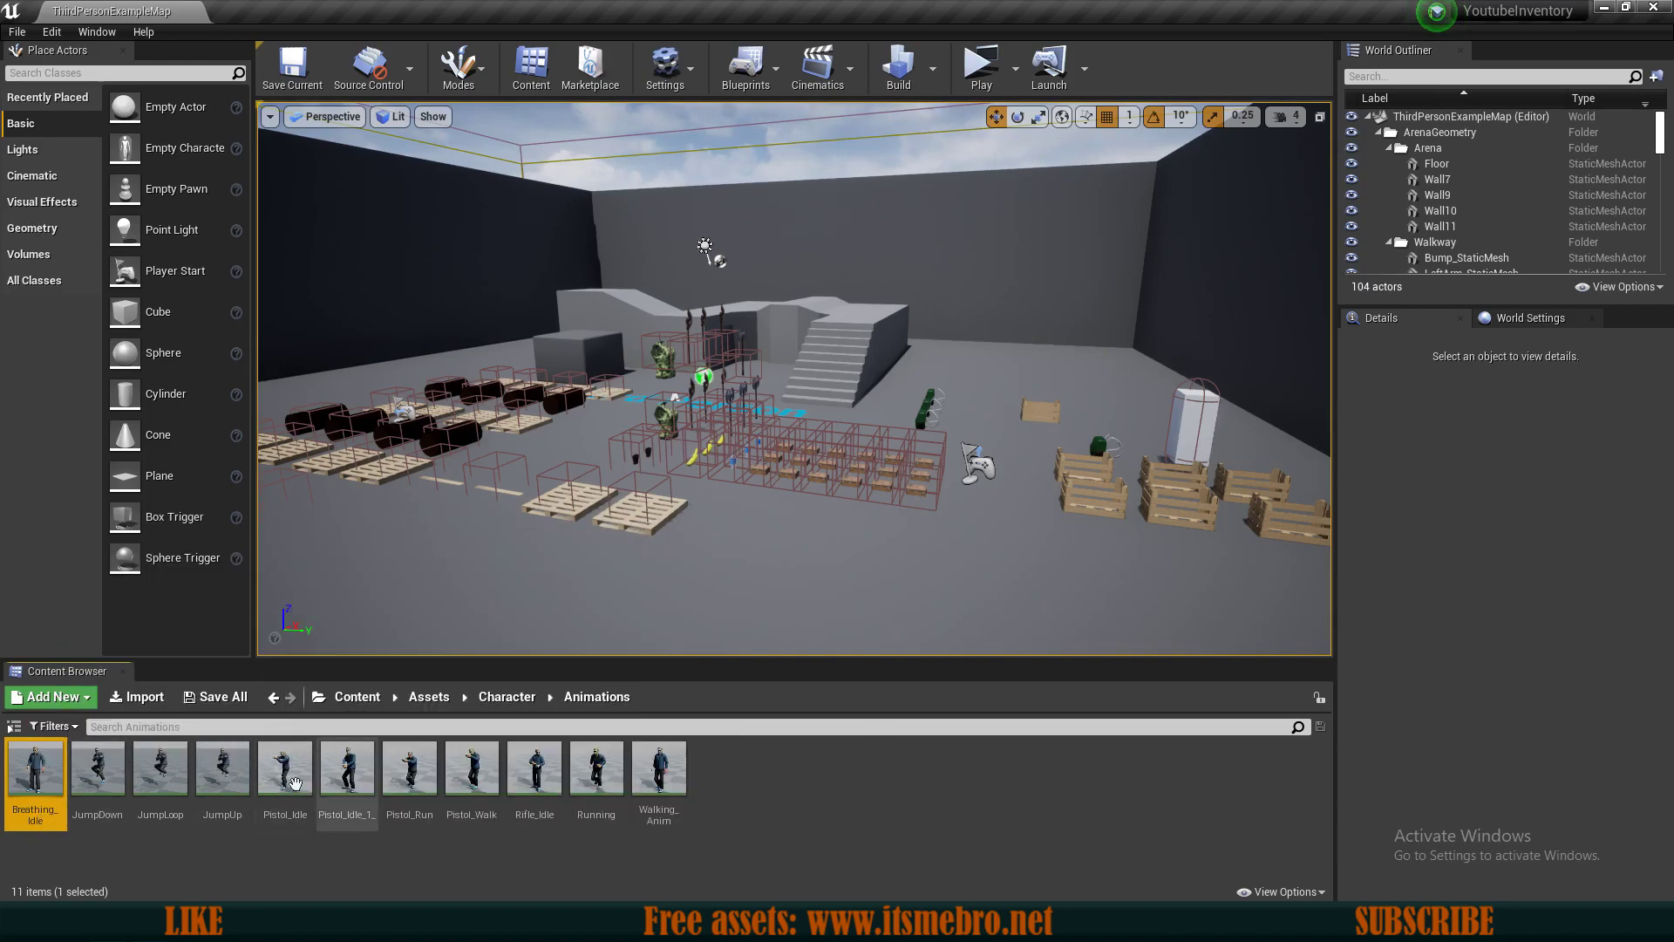
left_click(349, 772)
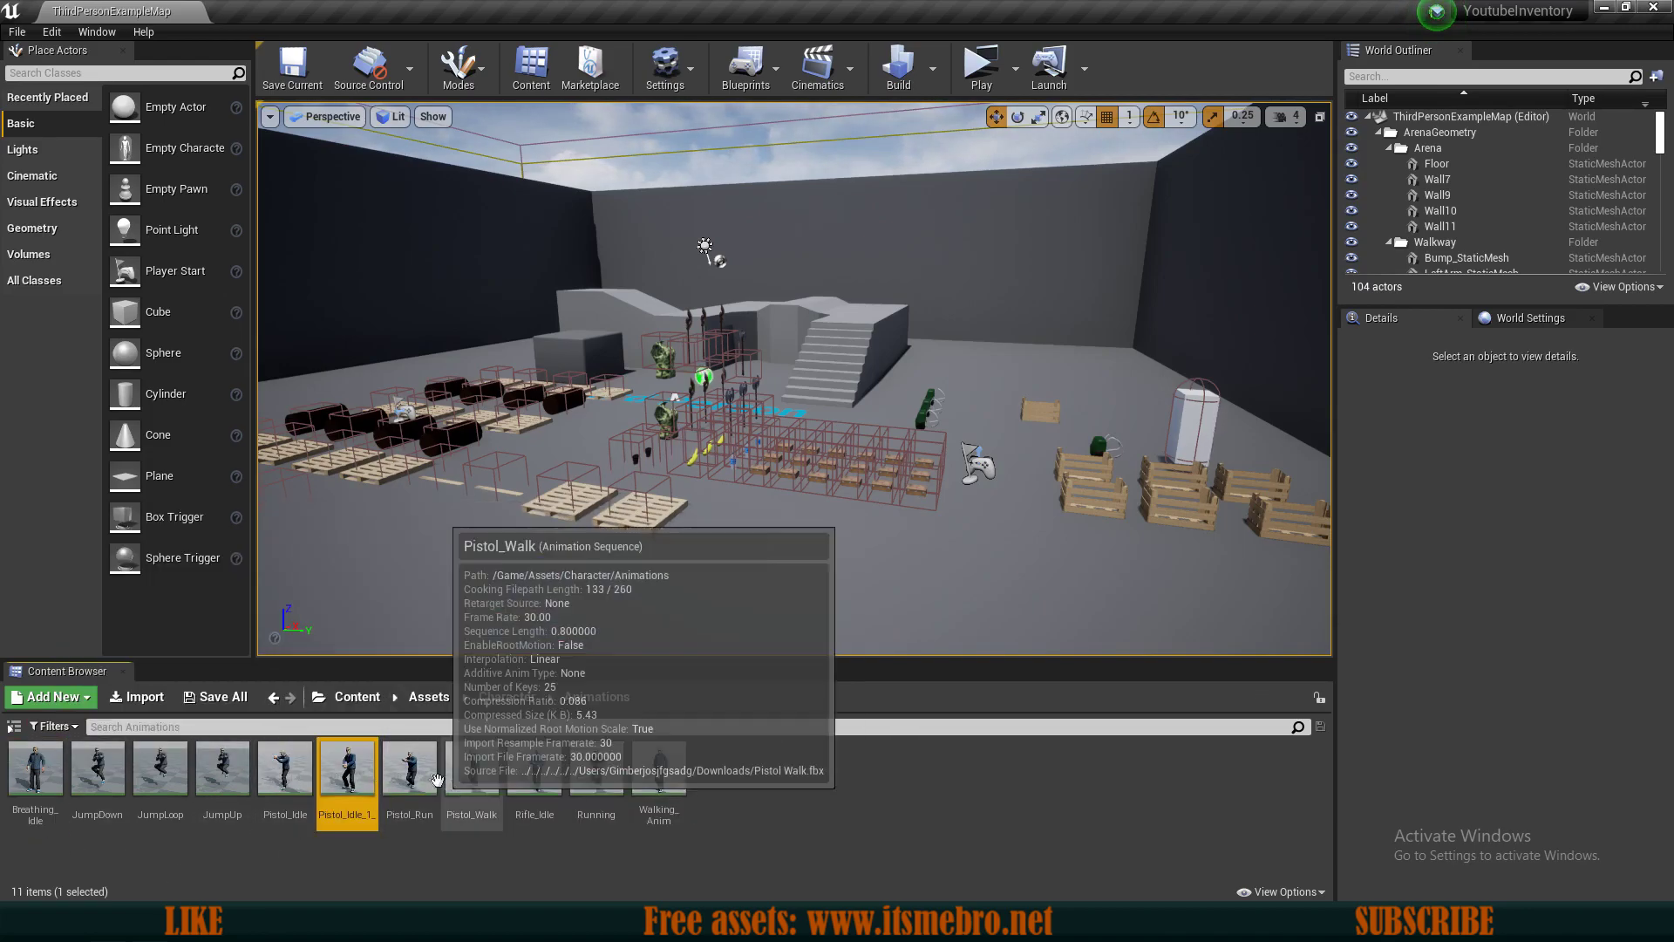
left_click(535, 769)
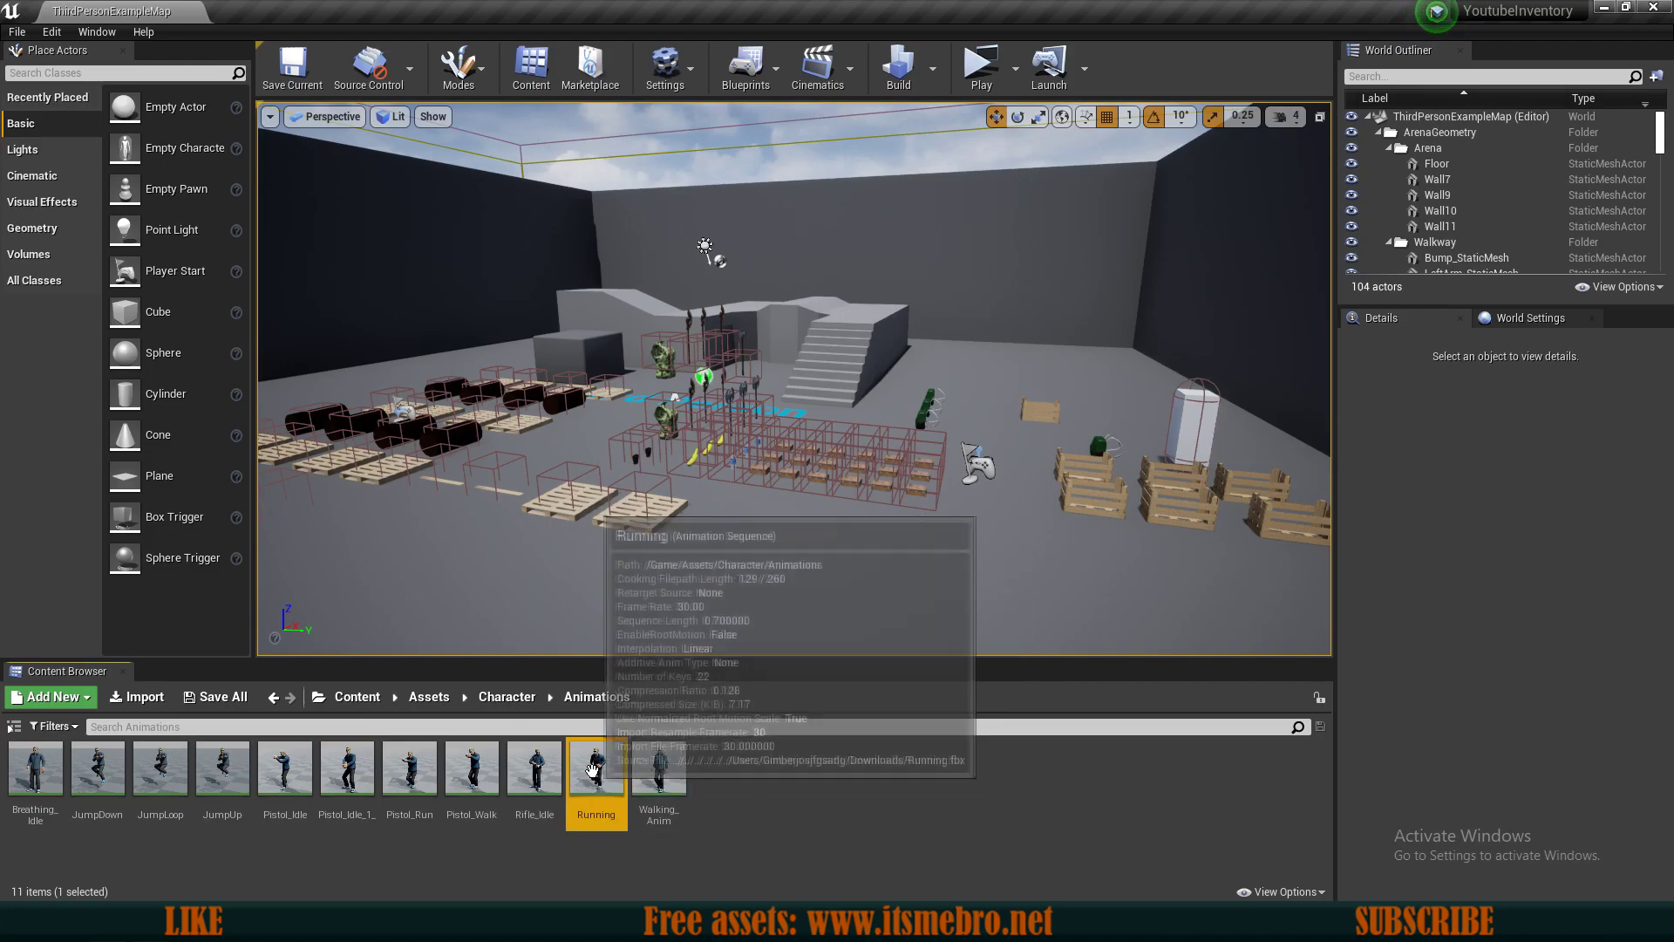
left_click(669, 772)
left_click(75, 770)
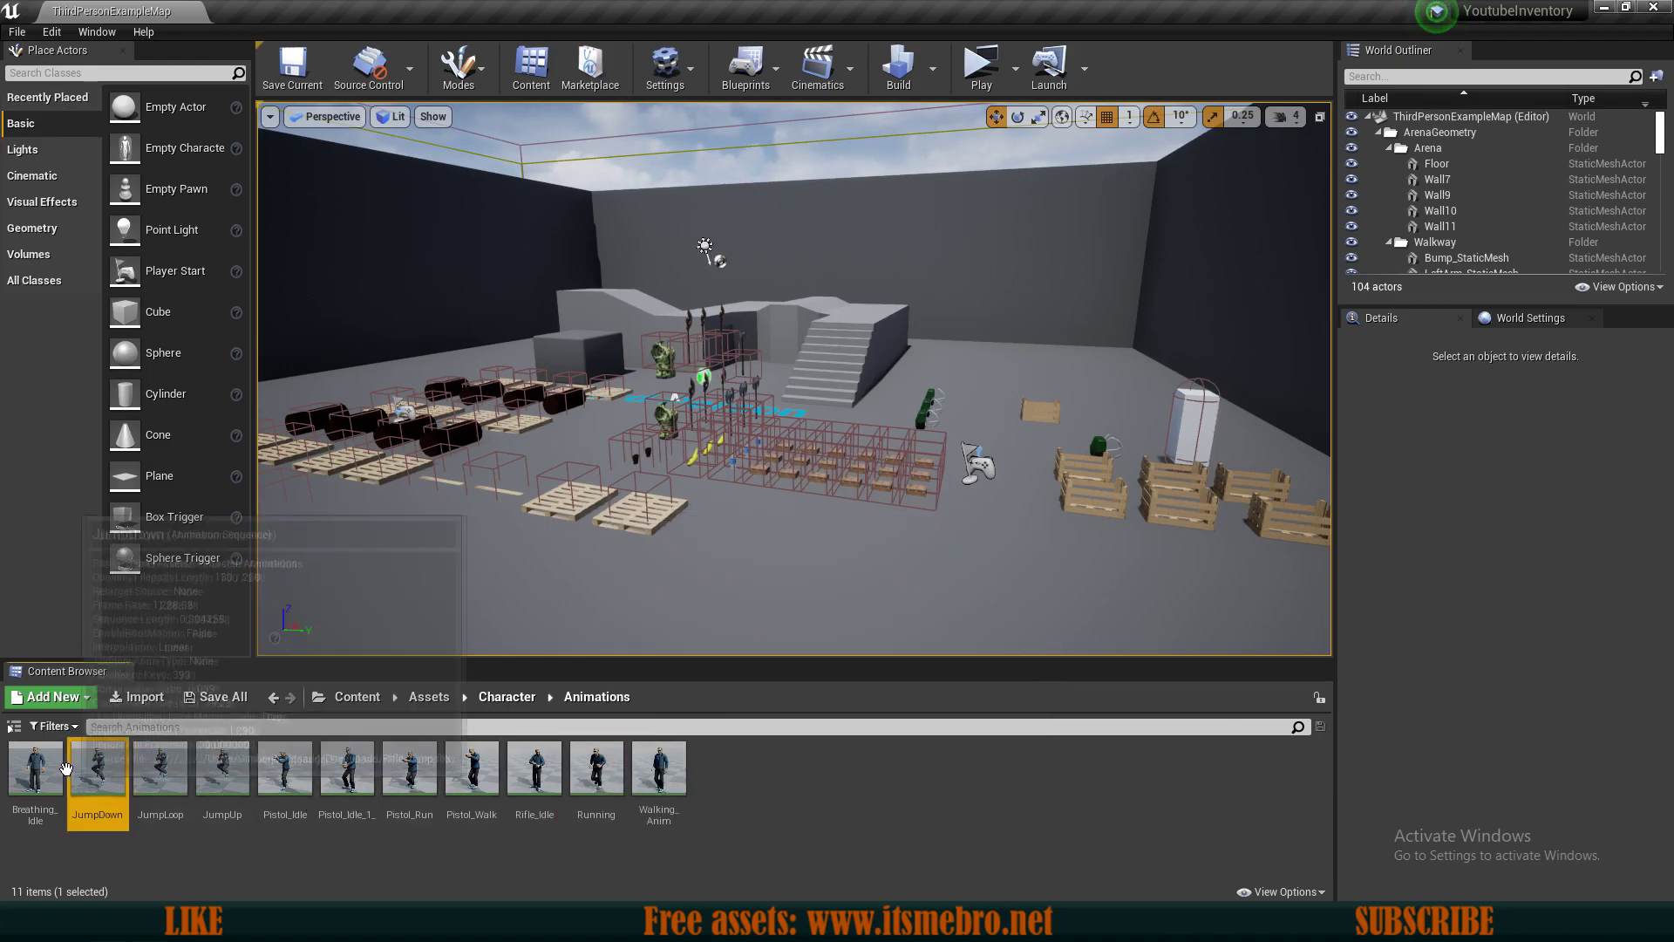
left_click(220, 774, "shift")
left_click(268, 862)
Preview the JumpDown, JumpLoop and JumpUp animations on the character.
double_click(117, 786)
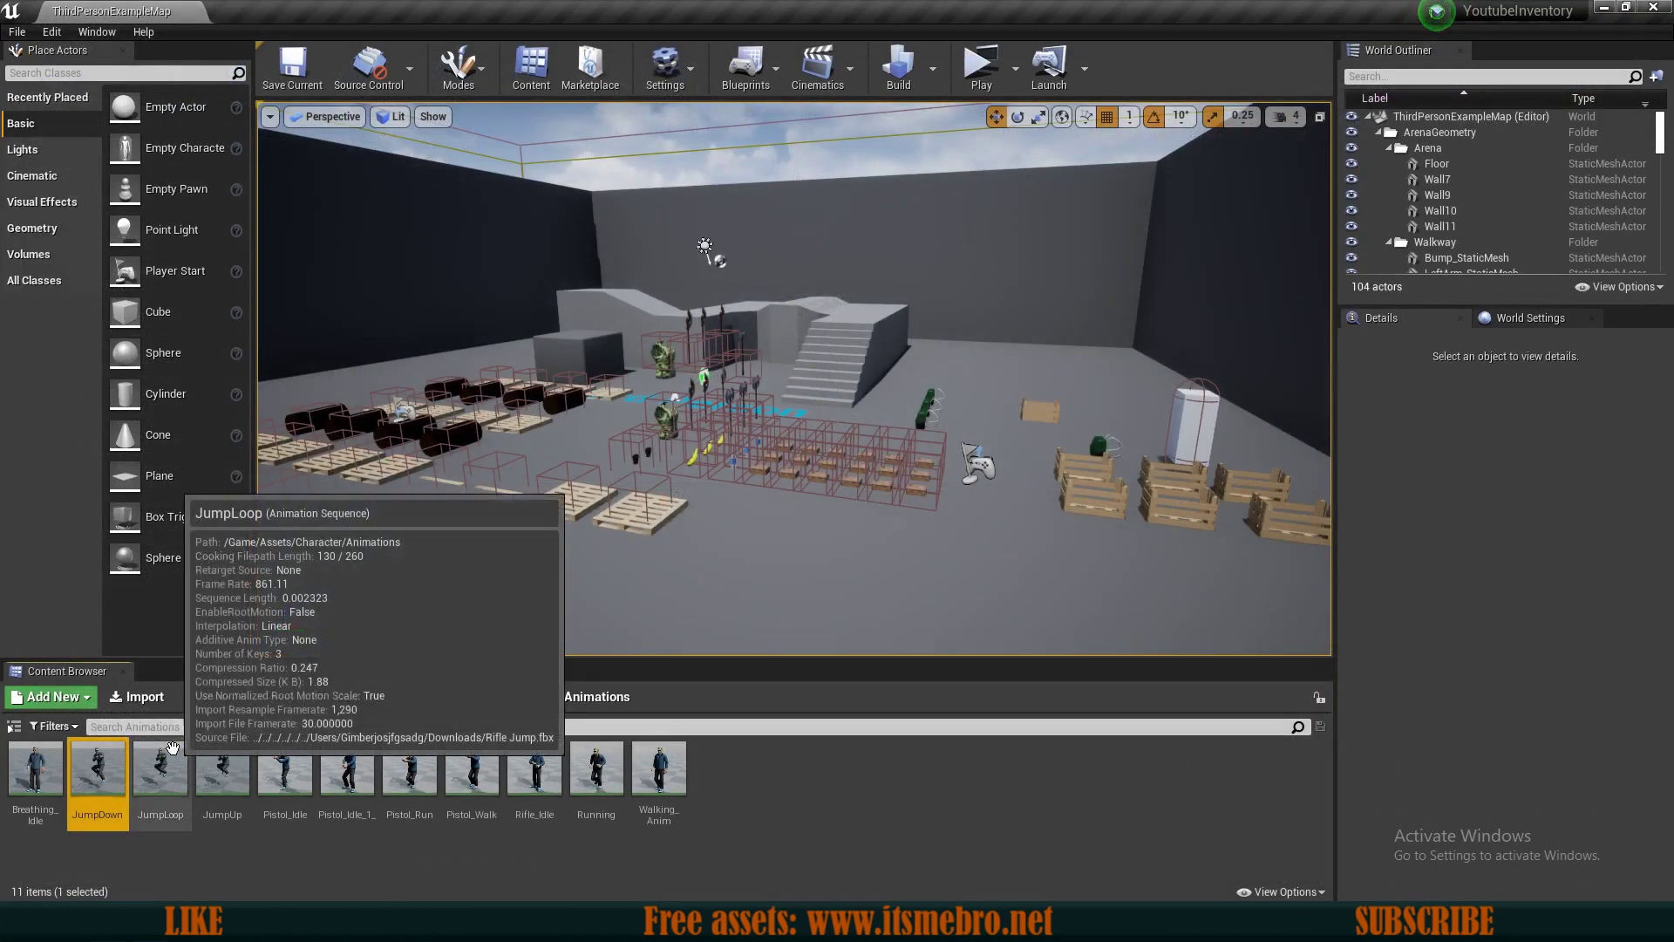
left_click(160, 767)
mouse_move(885, 328)
right_mouse_down()
mouse_move(907, 272)
mouse_move(885, 328)
right_mouse_up()
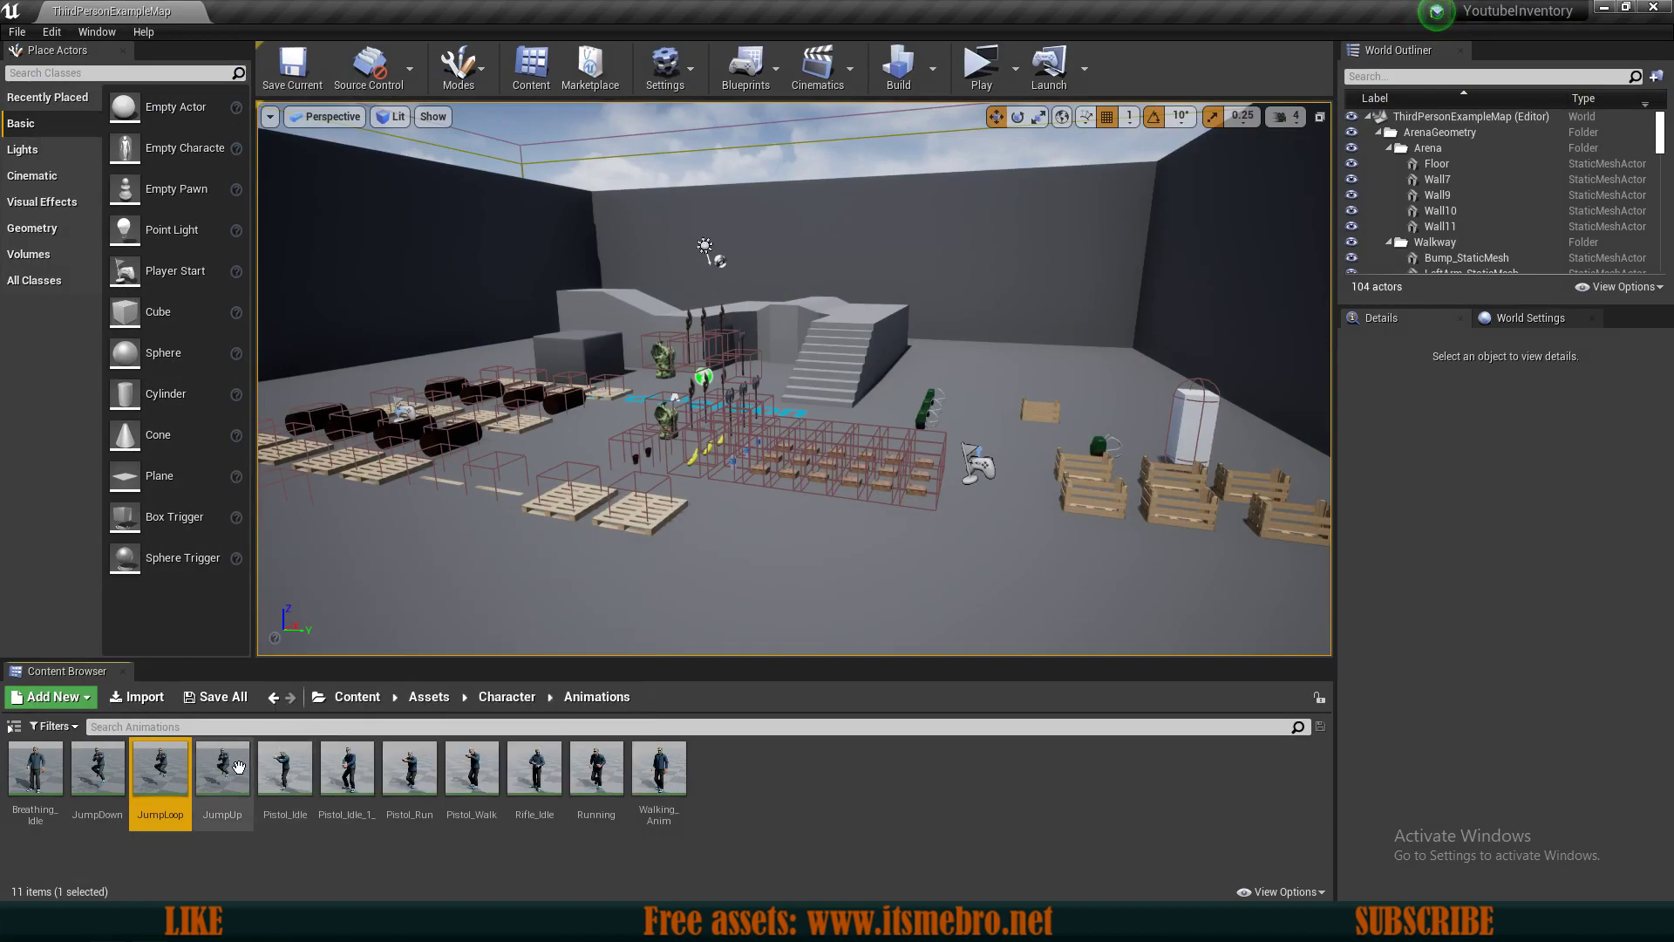
double_click(236, 771)
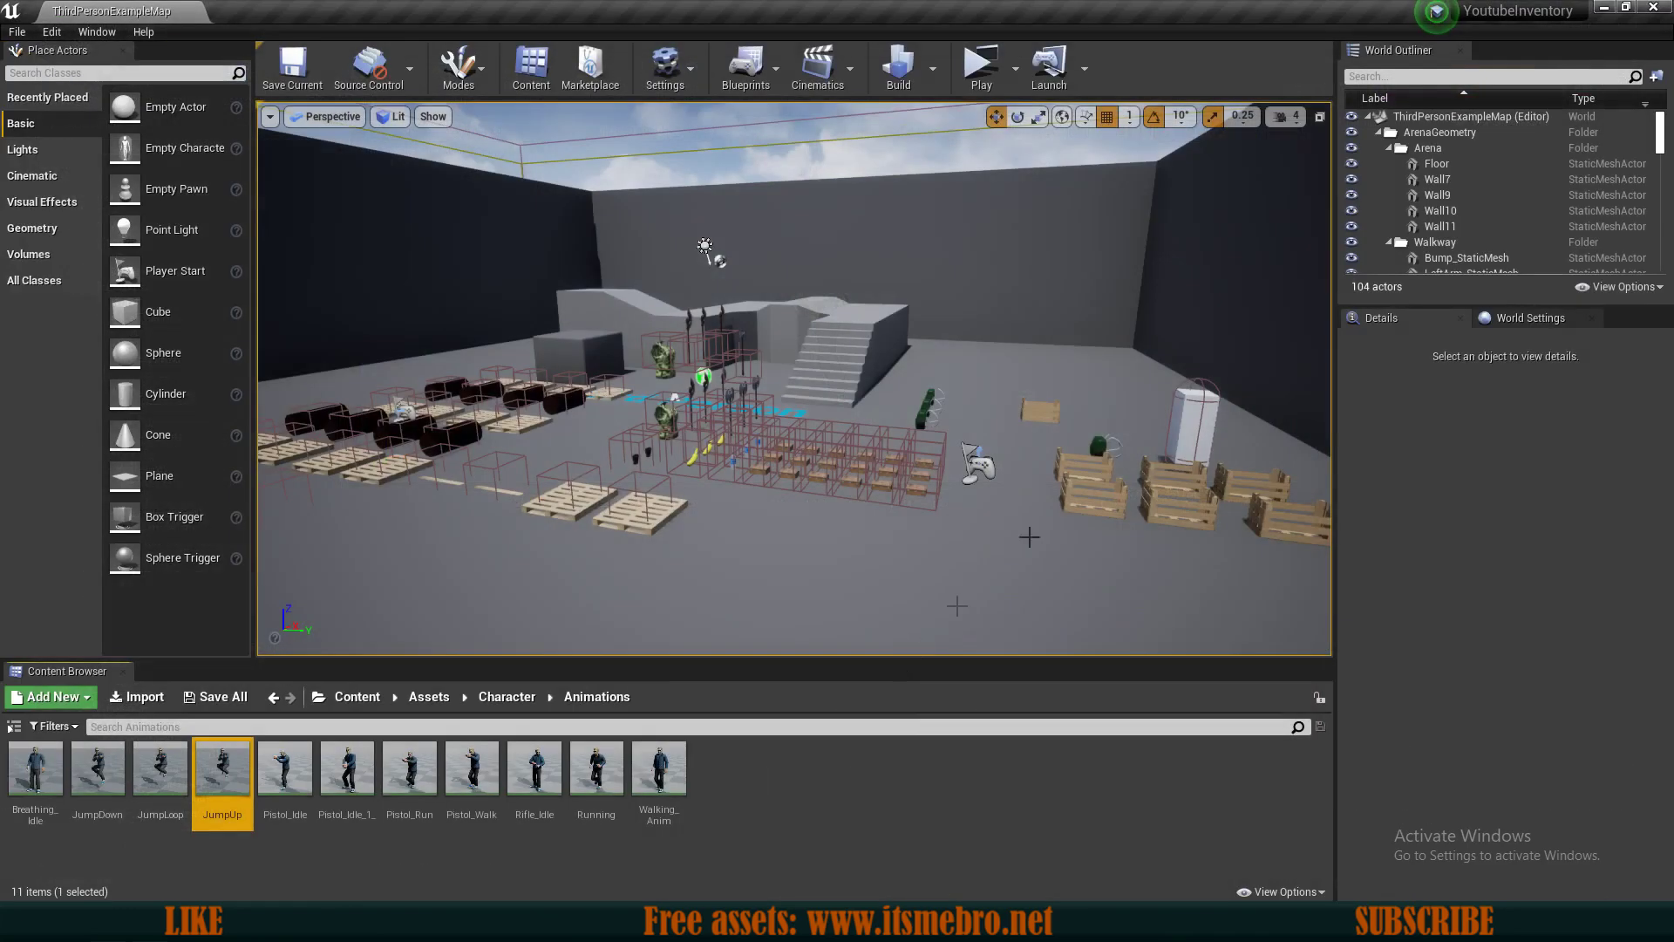
Create a Blend Space for Walking_Skeleton in the Animations folder and name it MyDudeBlendSpace.
left_click(867, 833)
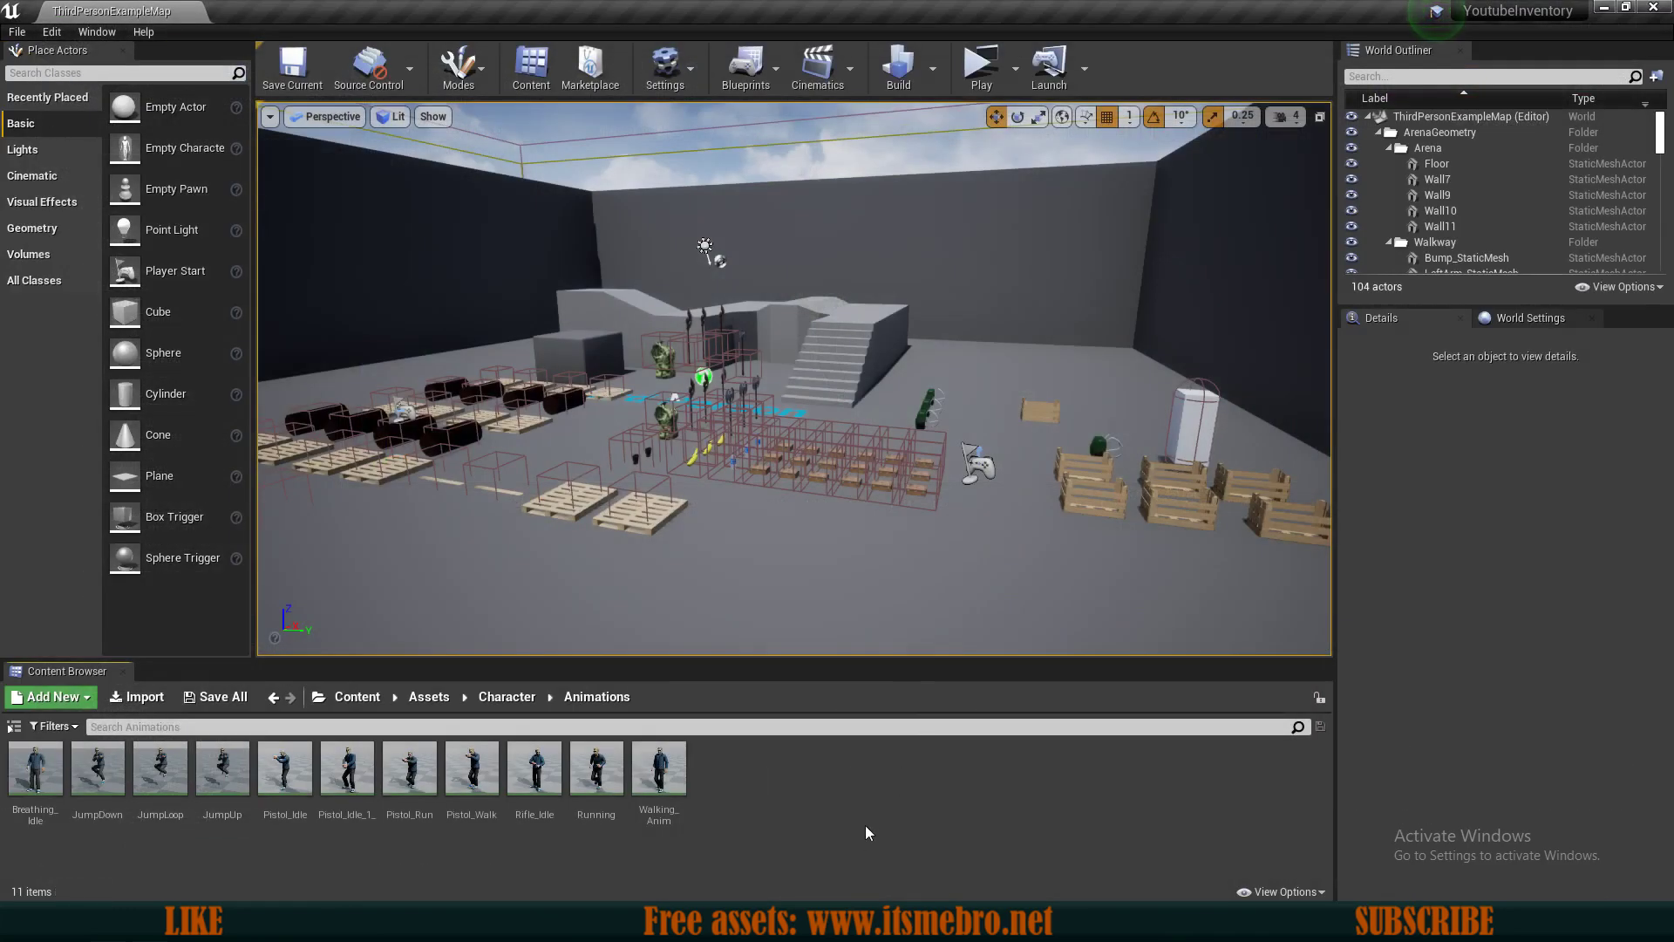
right_click(764, 801)
mouse_move(811, 540)
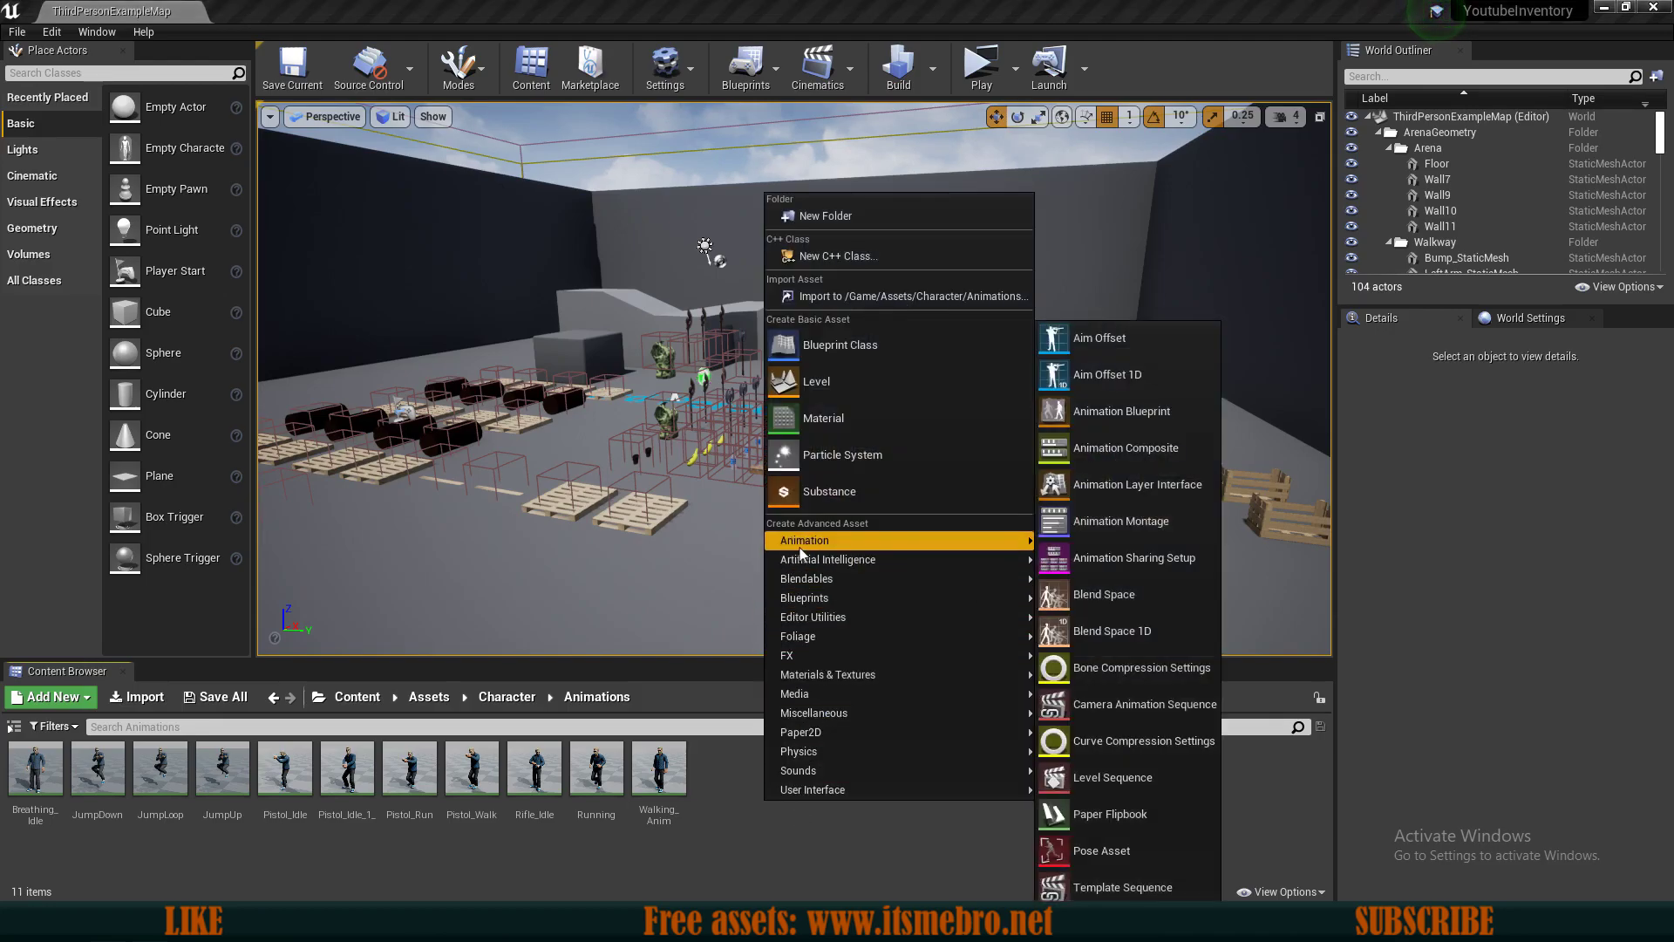
left_click(1143, 602)
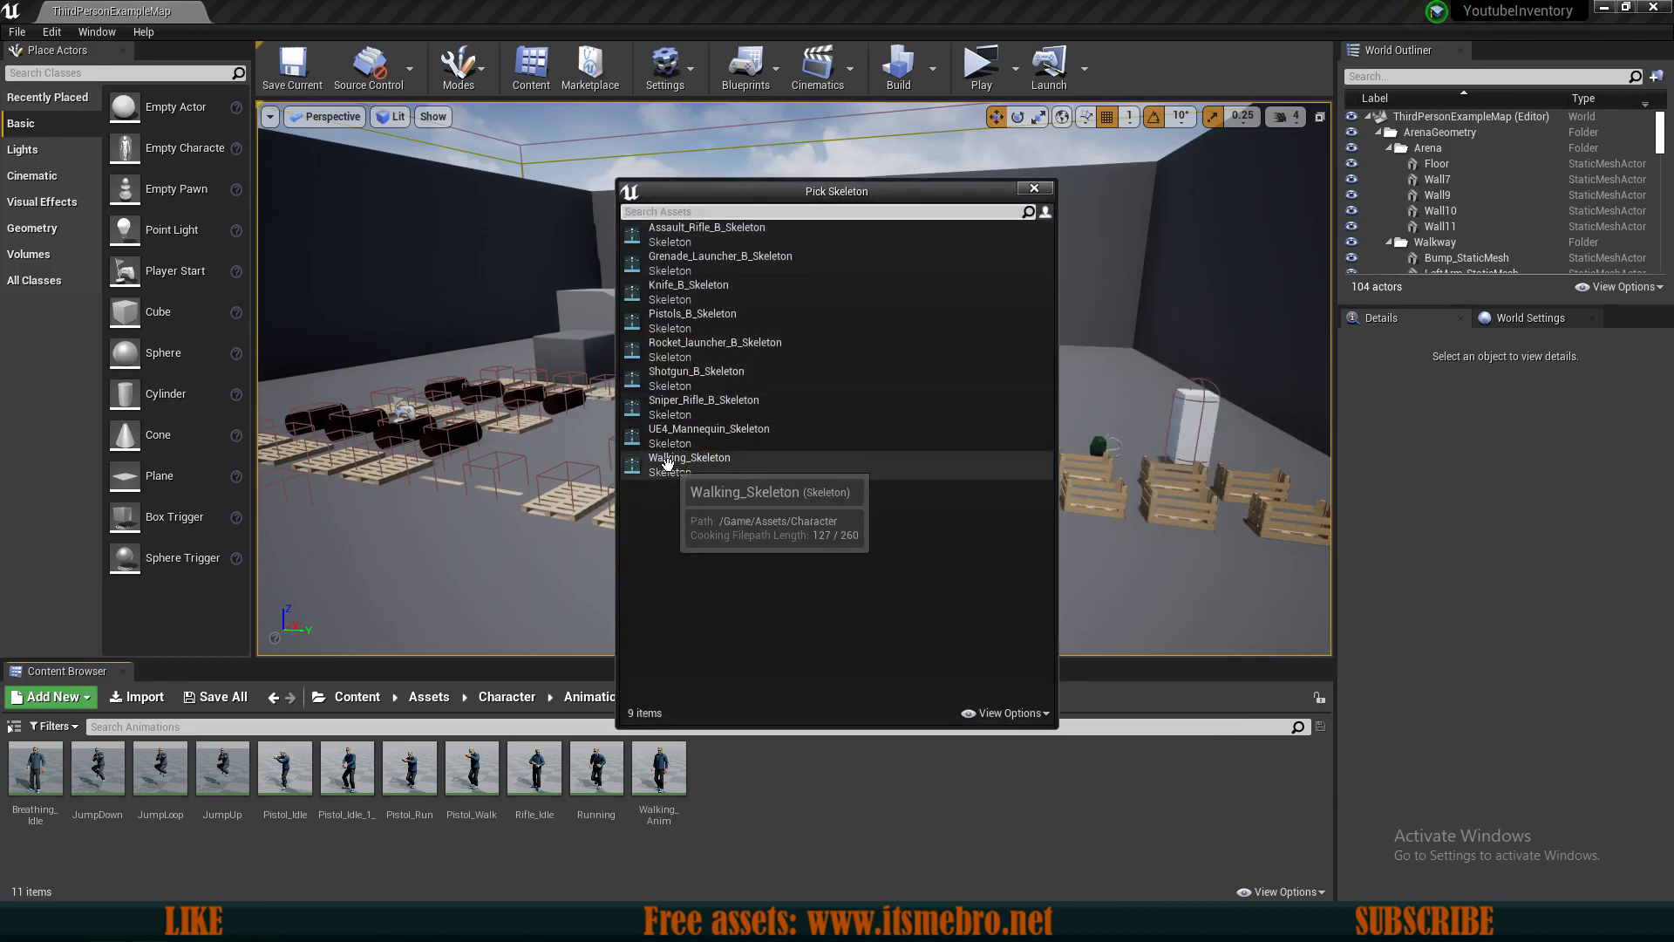
left_click(667, 467)
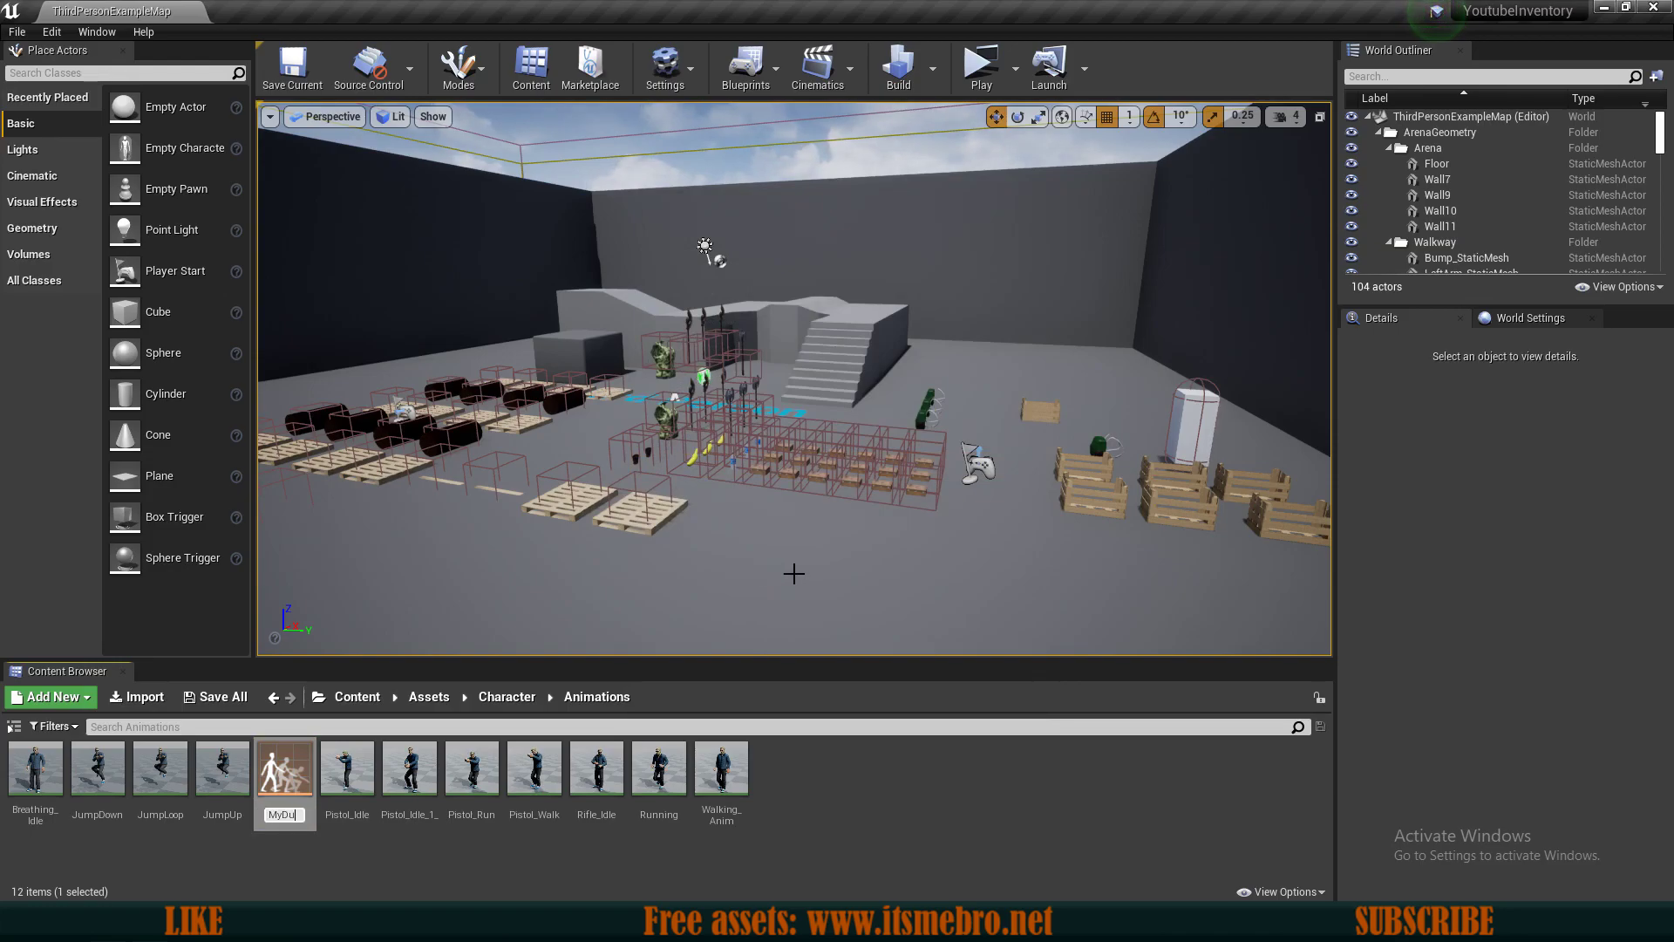
type("MyDudeBlendSpace")
key("Return")
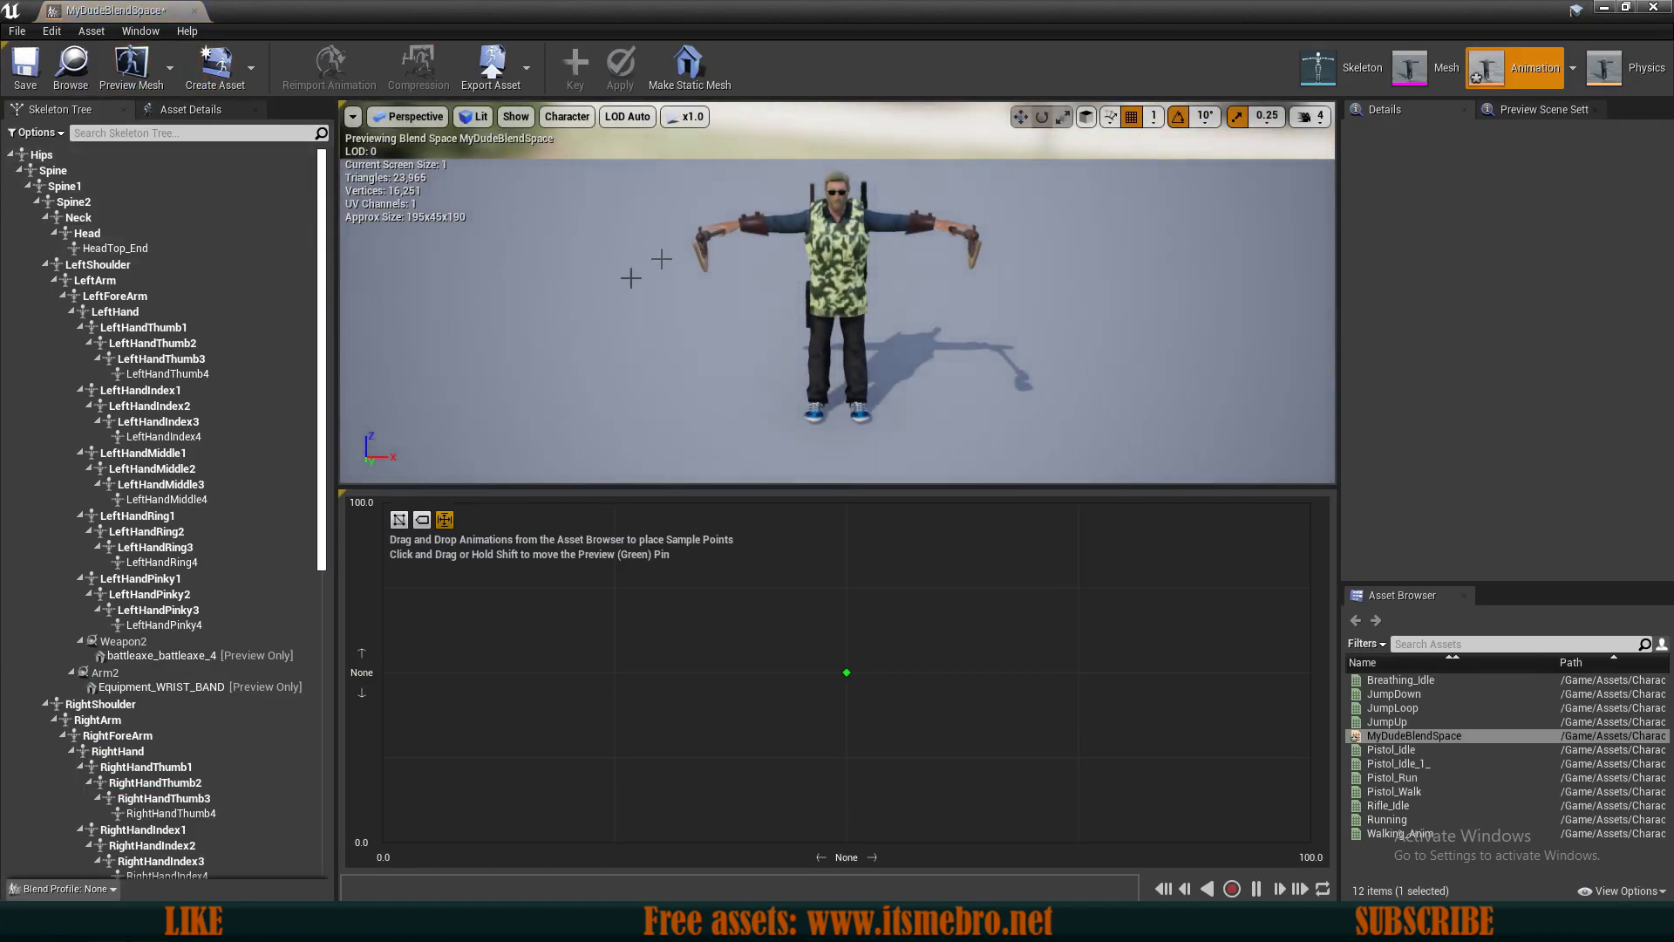
Set the blend space's horizontal axis range from -180 to 180 and check it by moving the preview point across the grid.
left_click(184, 111)
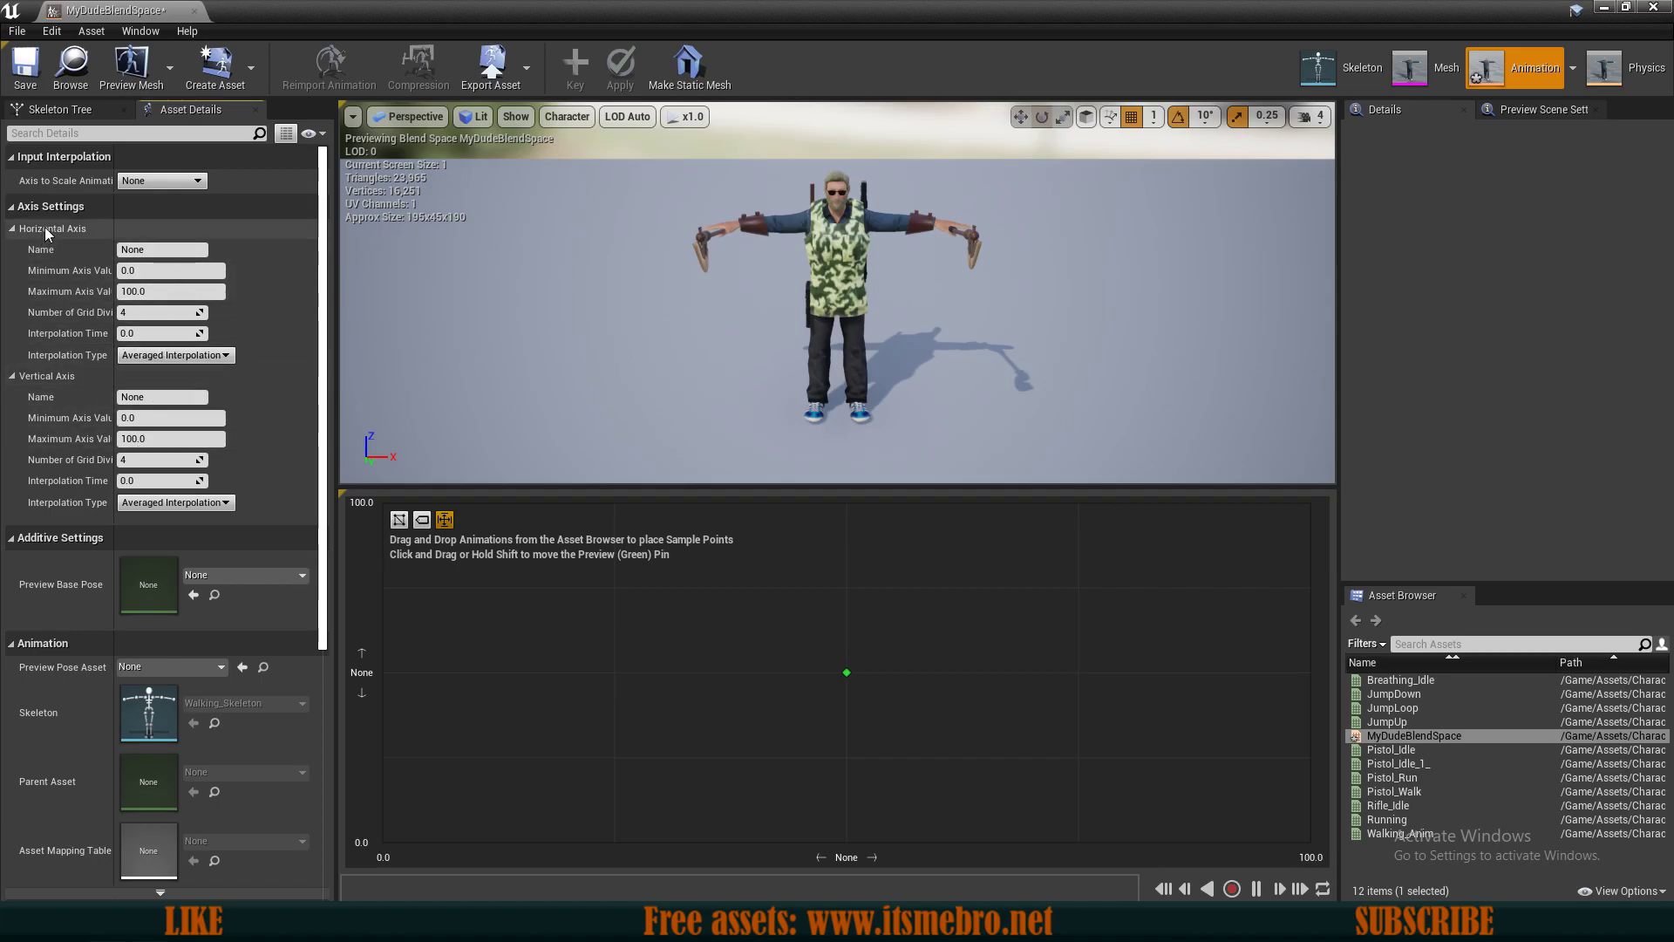
left_click(147, 270)
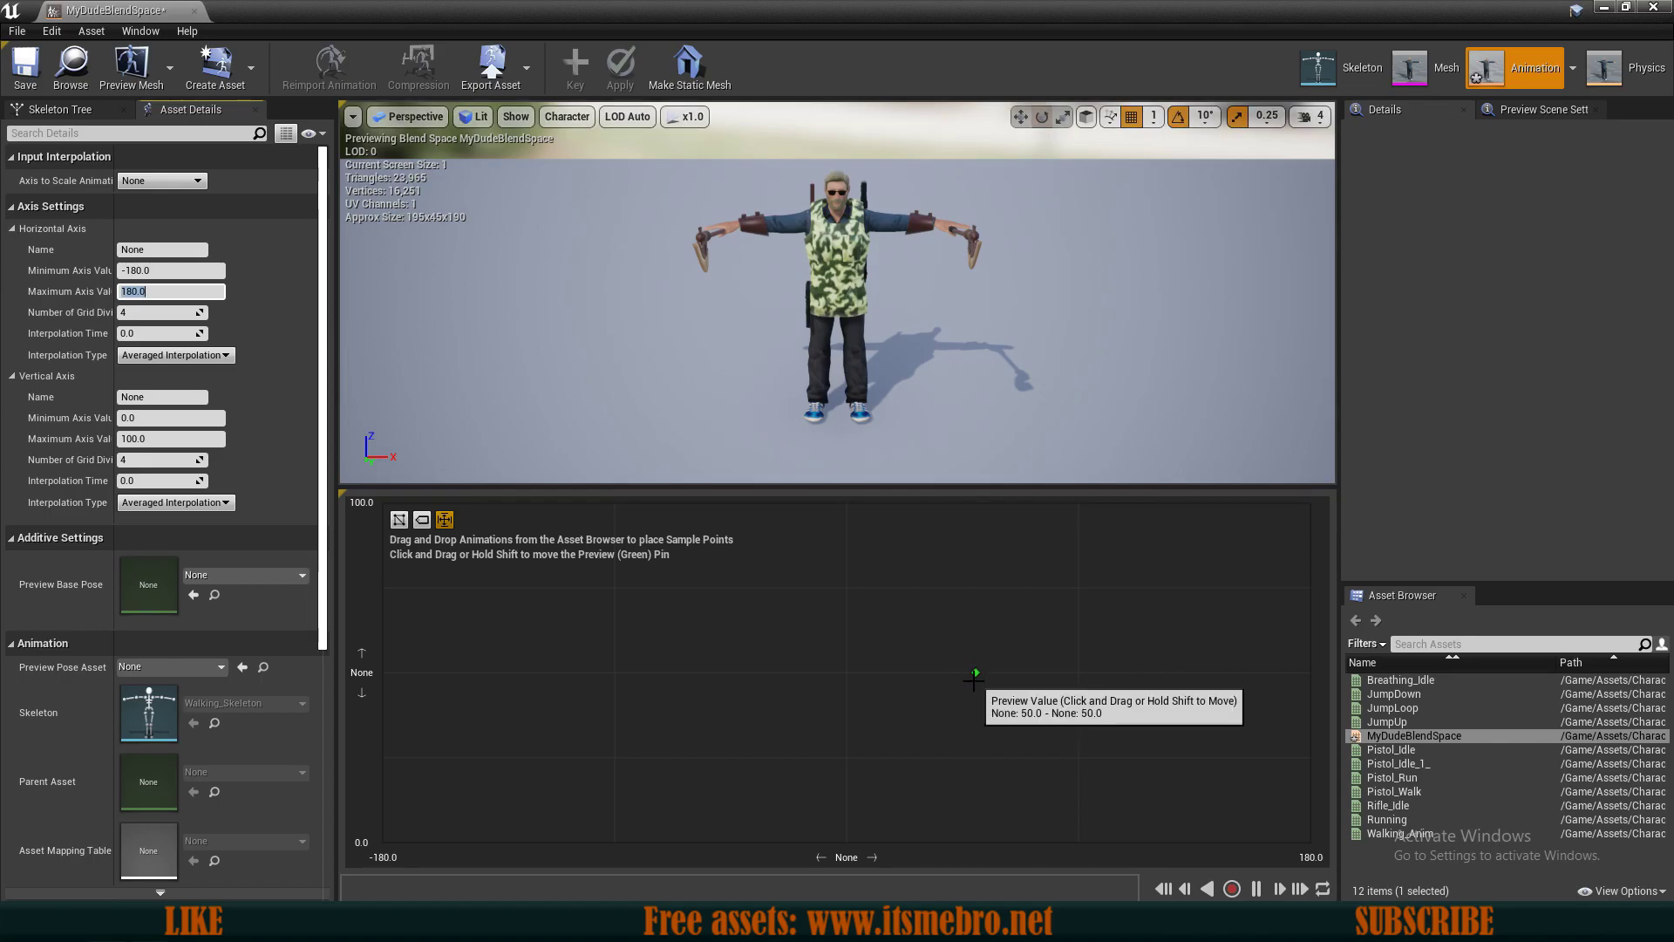
left_click_drag(989, 672, 331, 673)
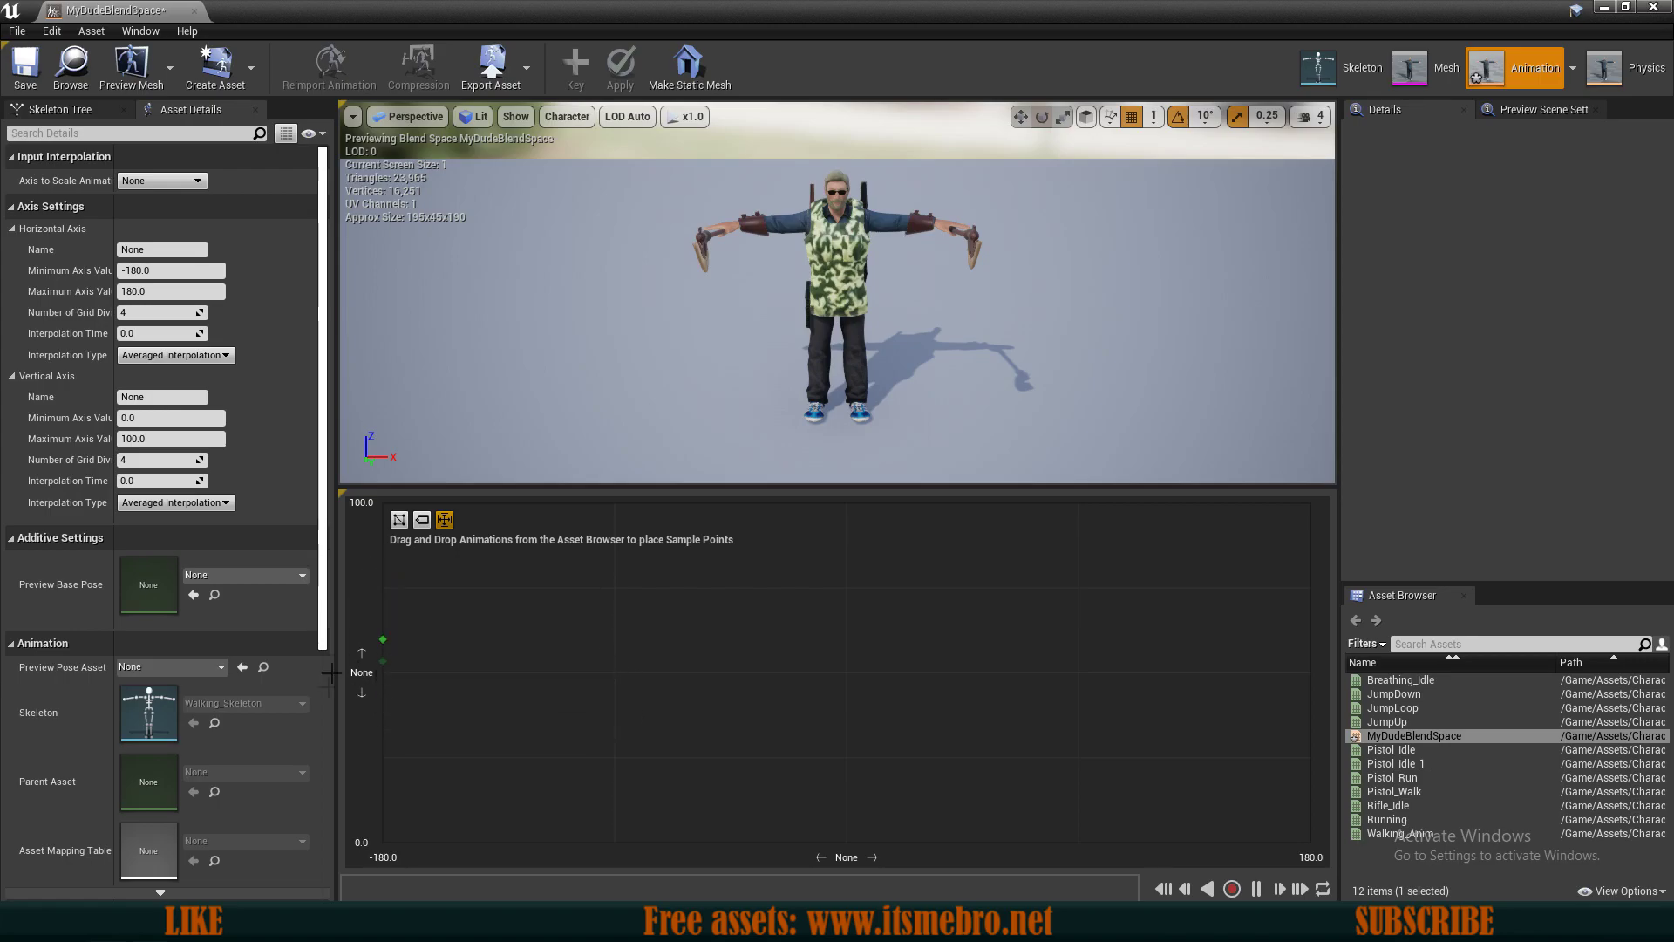
left_click_drag(319, 771, 1368, 758)
left_click_drag(1398, 637, 975, 684)
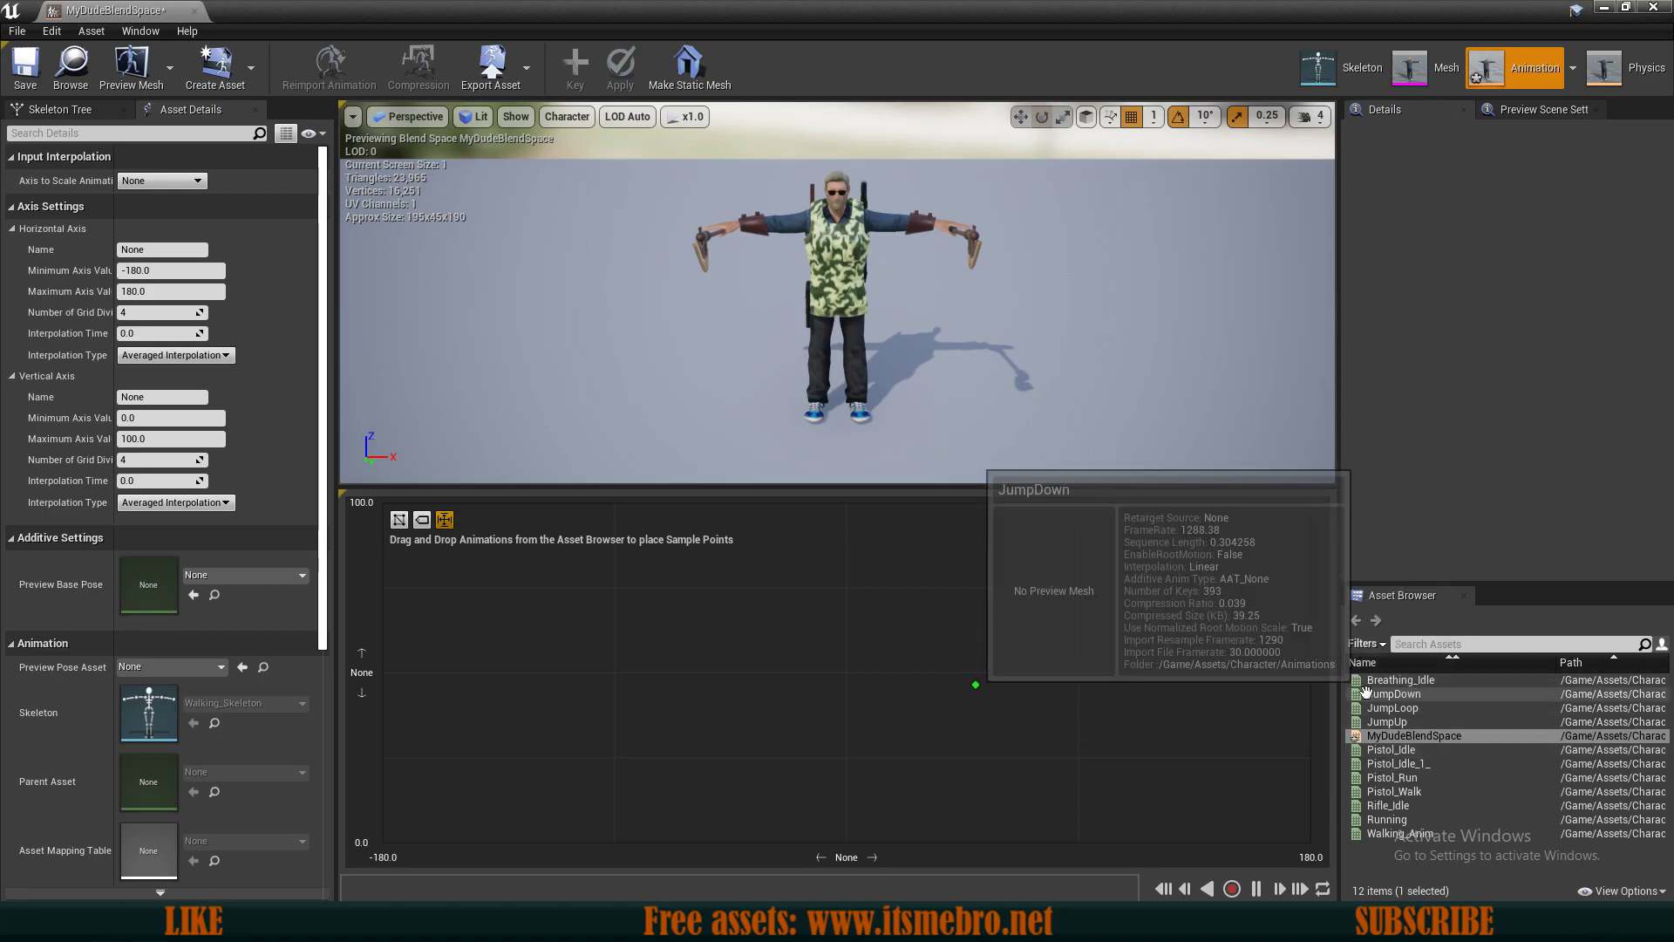
Place Breathing_Idle at horizontal 0, vertical 0 on the blend grid and set the vertical axis maximum to 600.
left_click_drag(1417, 681, 848, 840)
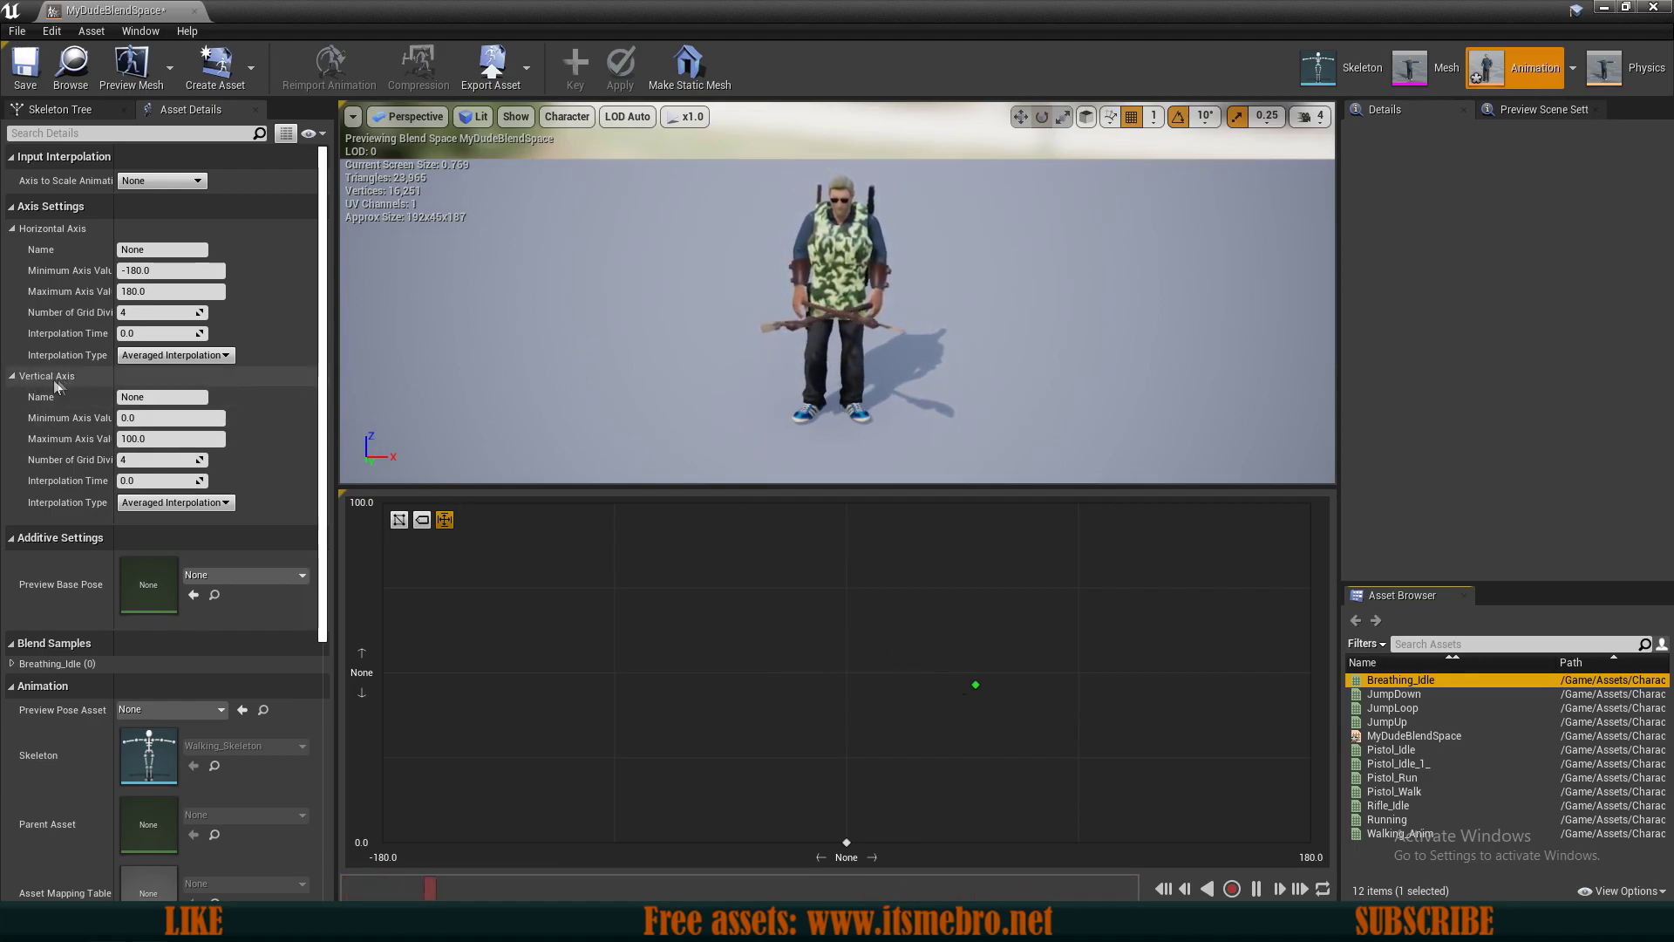
left_click(116, 417)
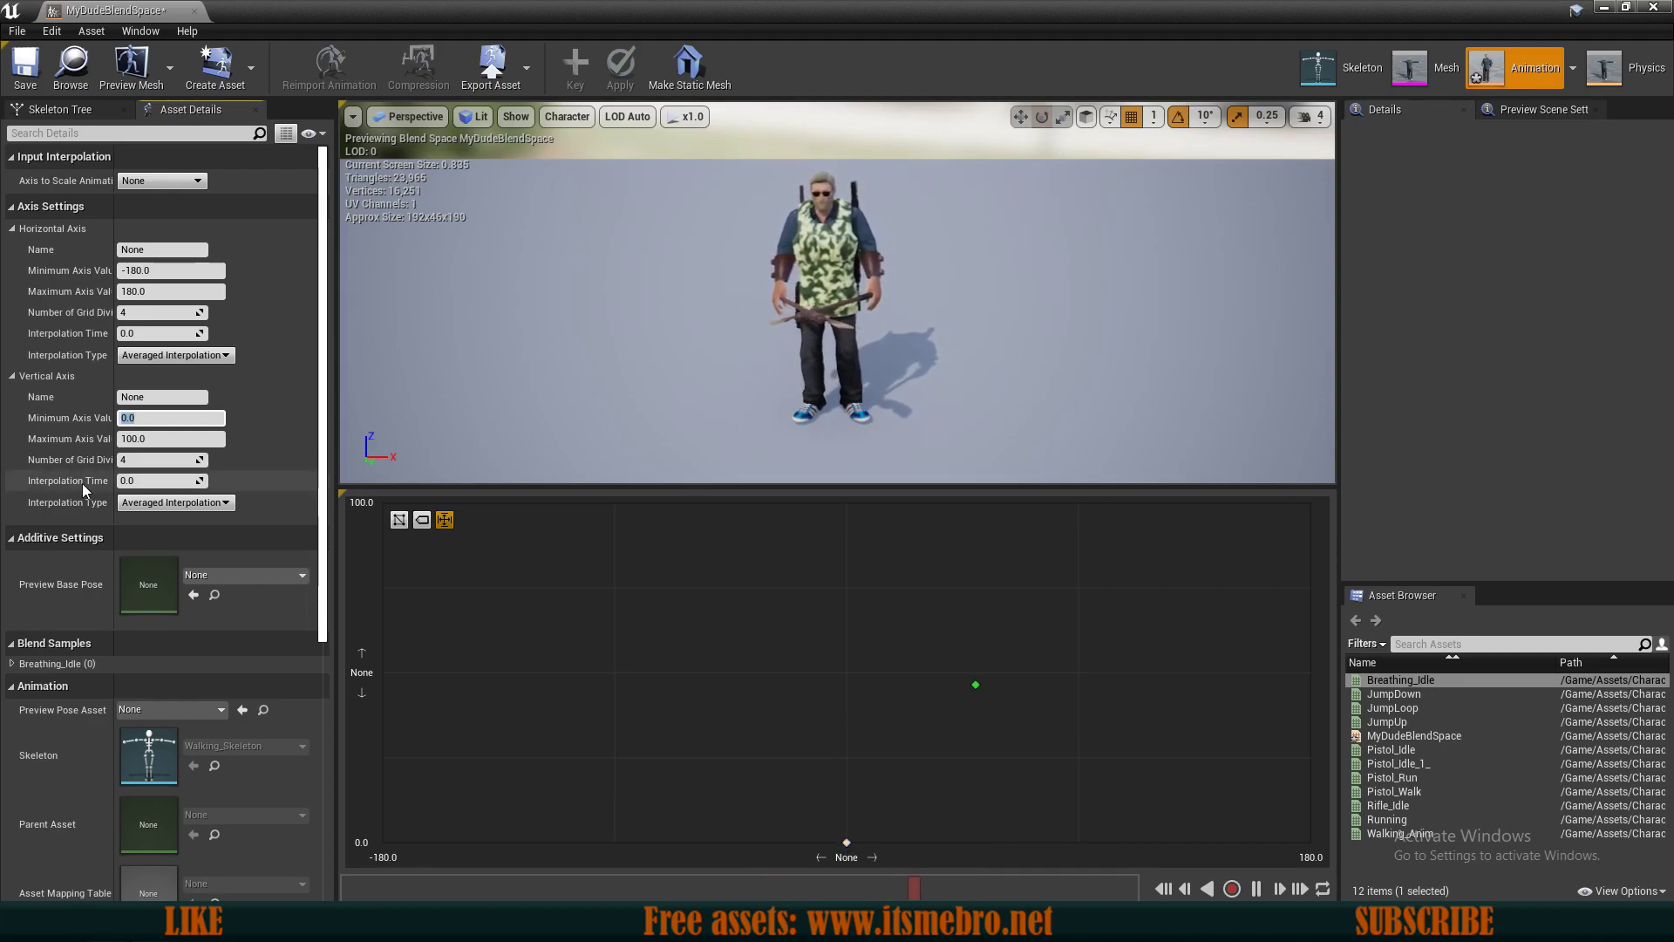
key("Tab")
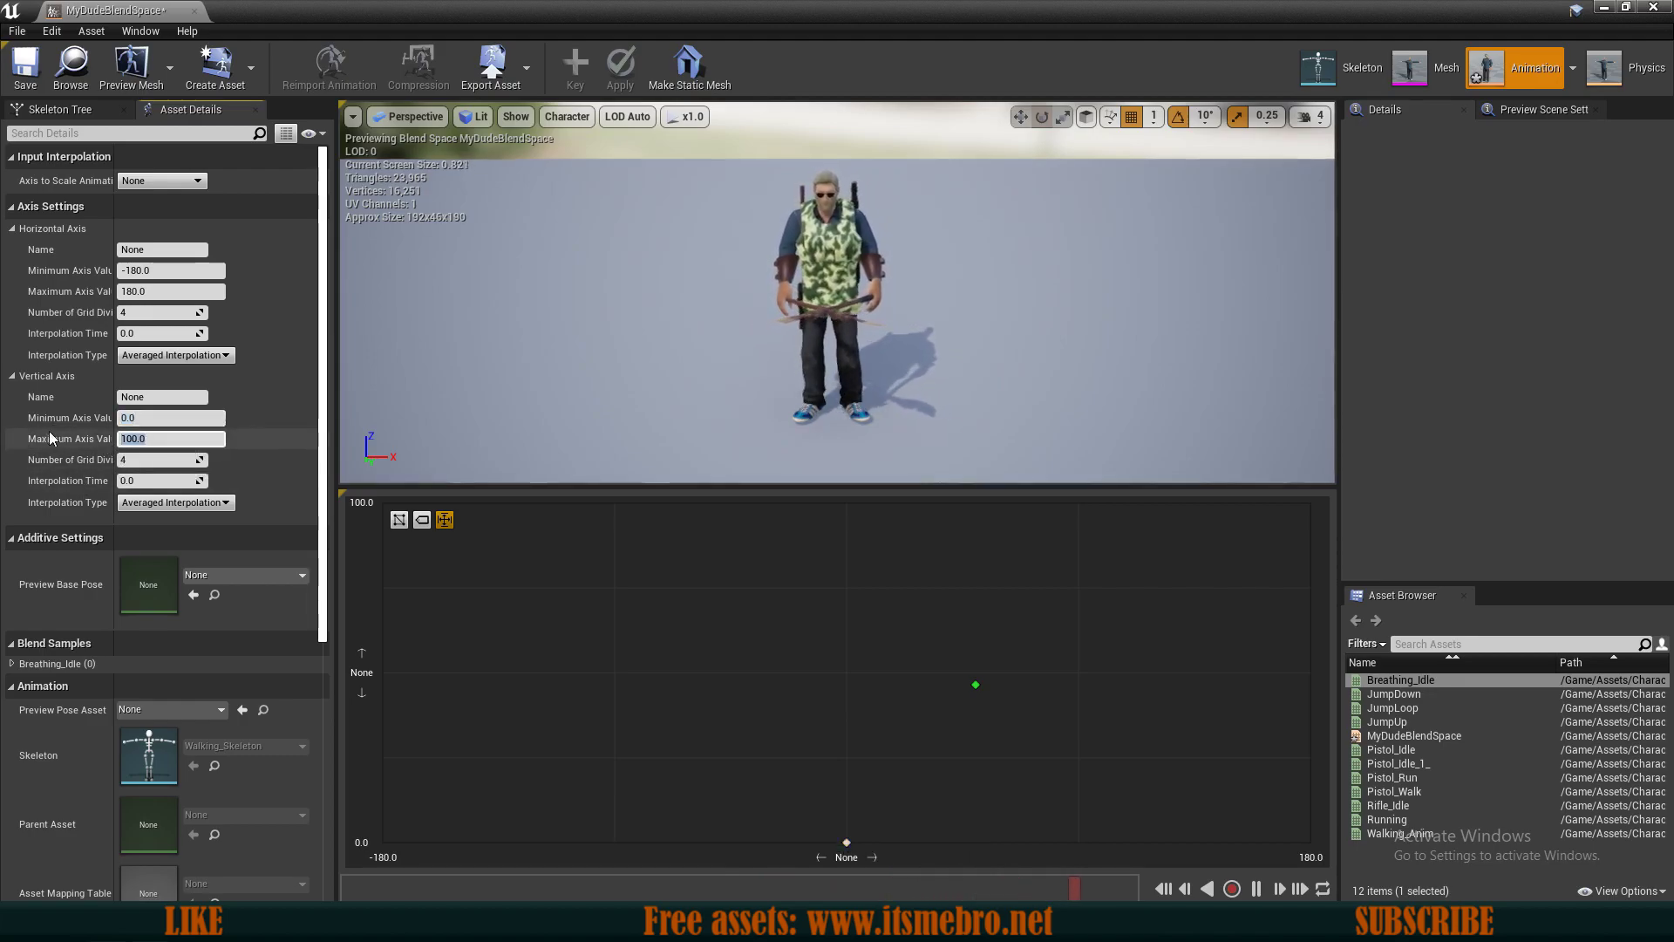
type("600")
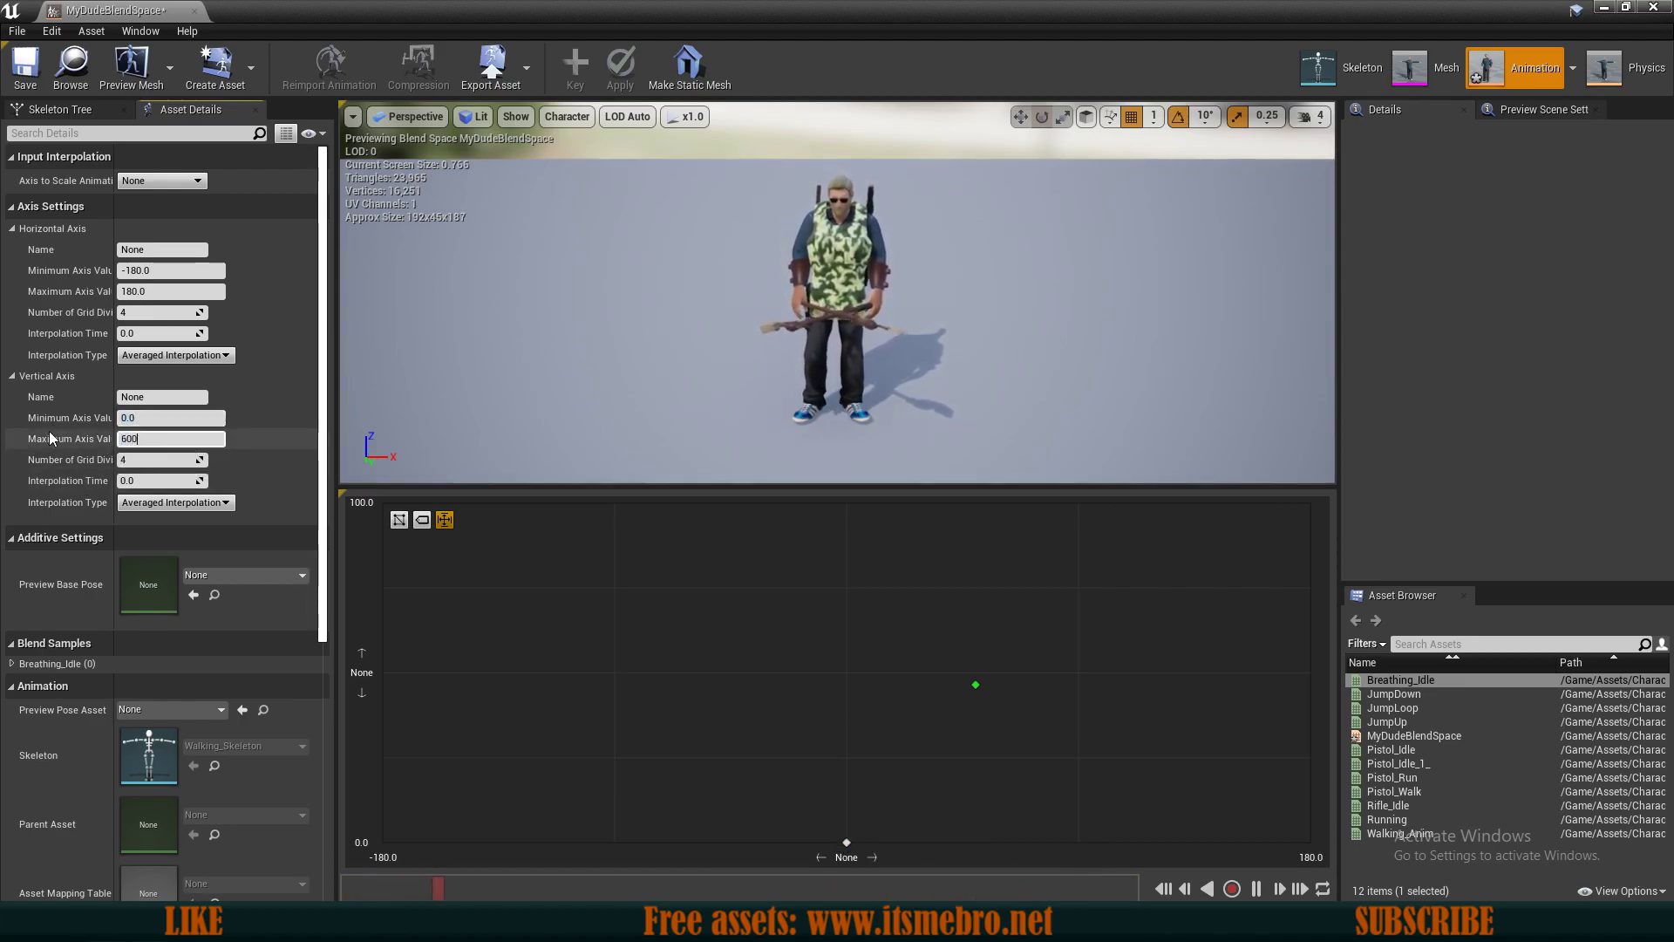
key("Return")
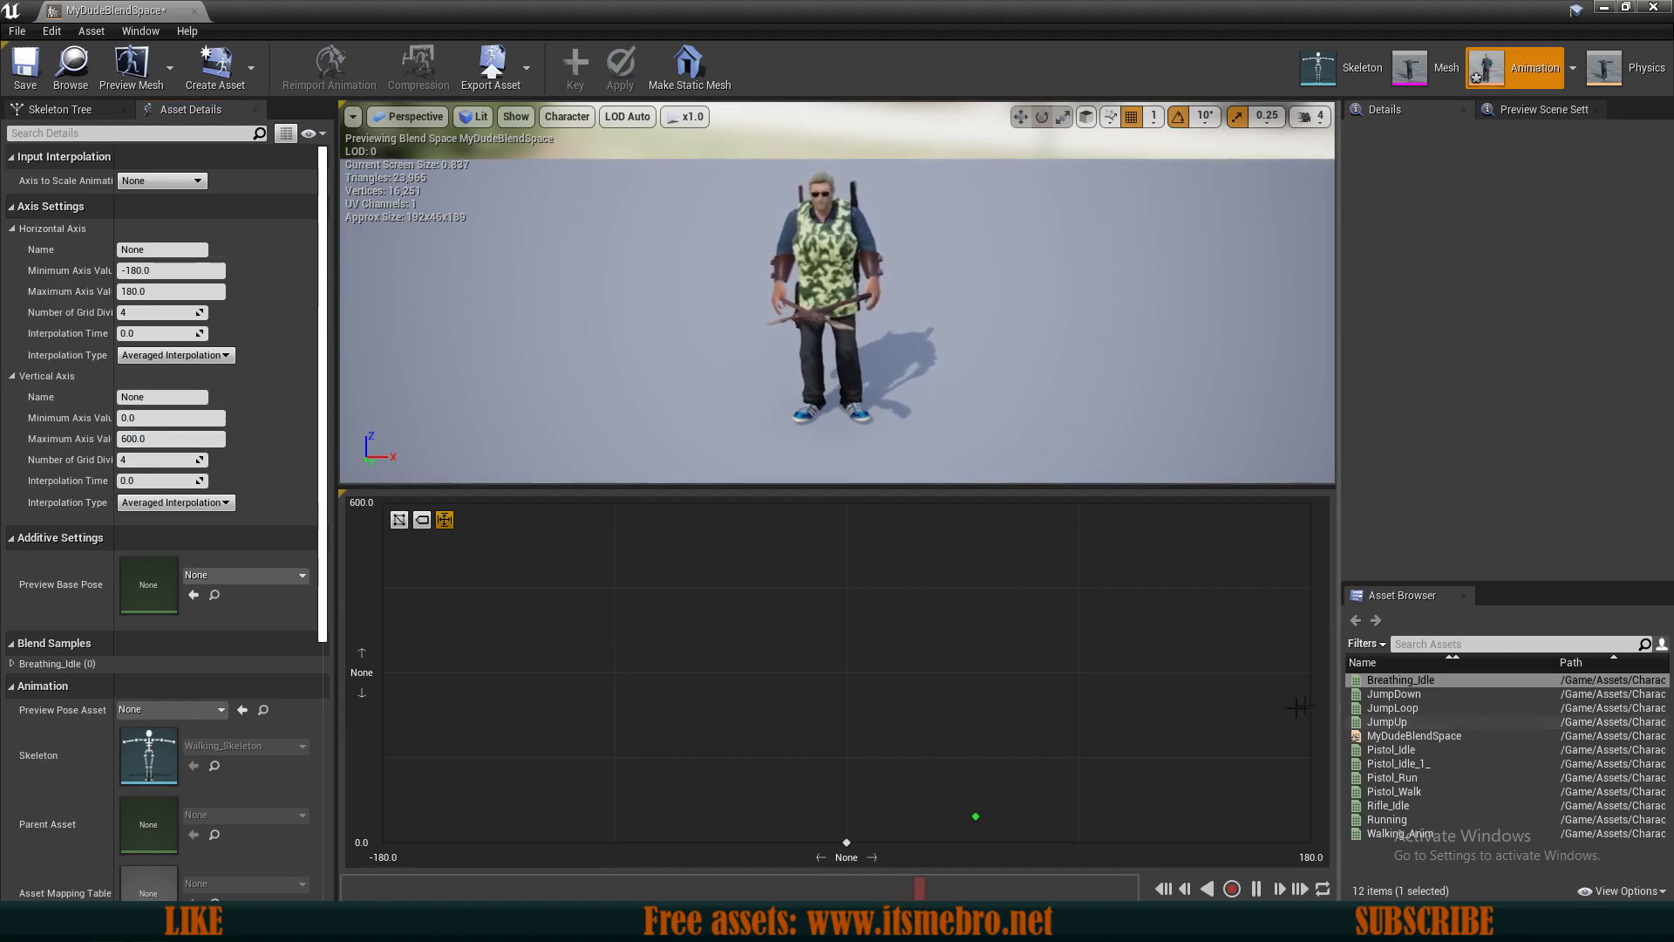
Place Walking_Anim at the grid's centre and Running at the centre of its 600 line, and inspect the blended motion.
left_click_drag(1399, 834, 858, 676)
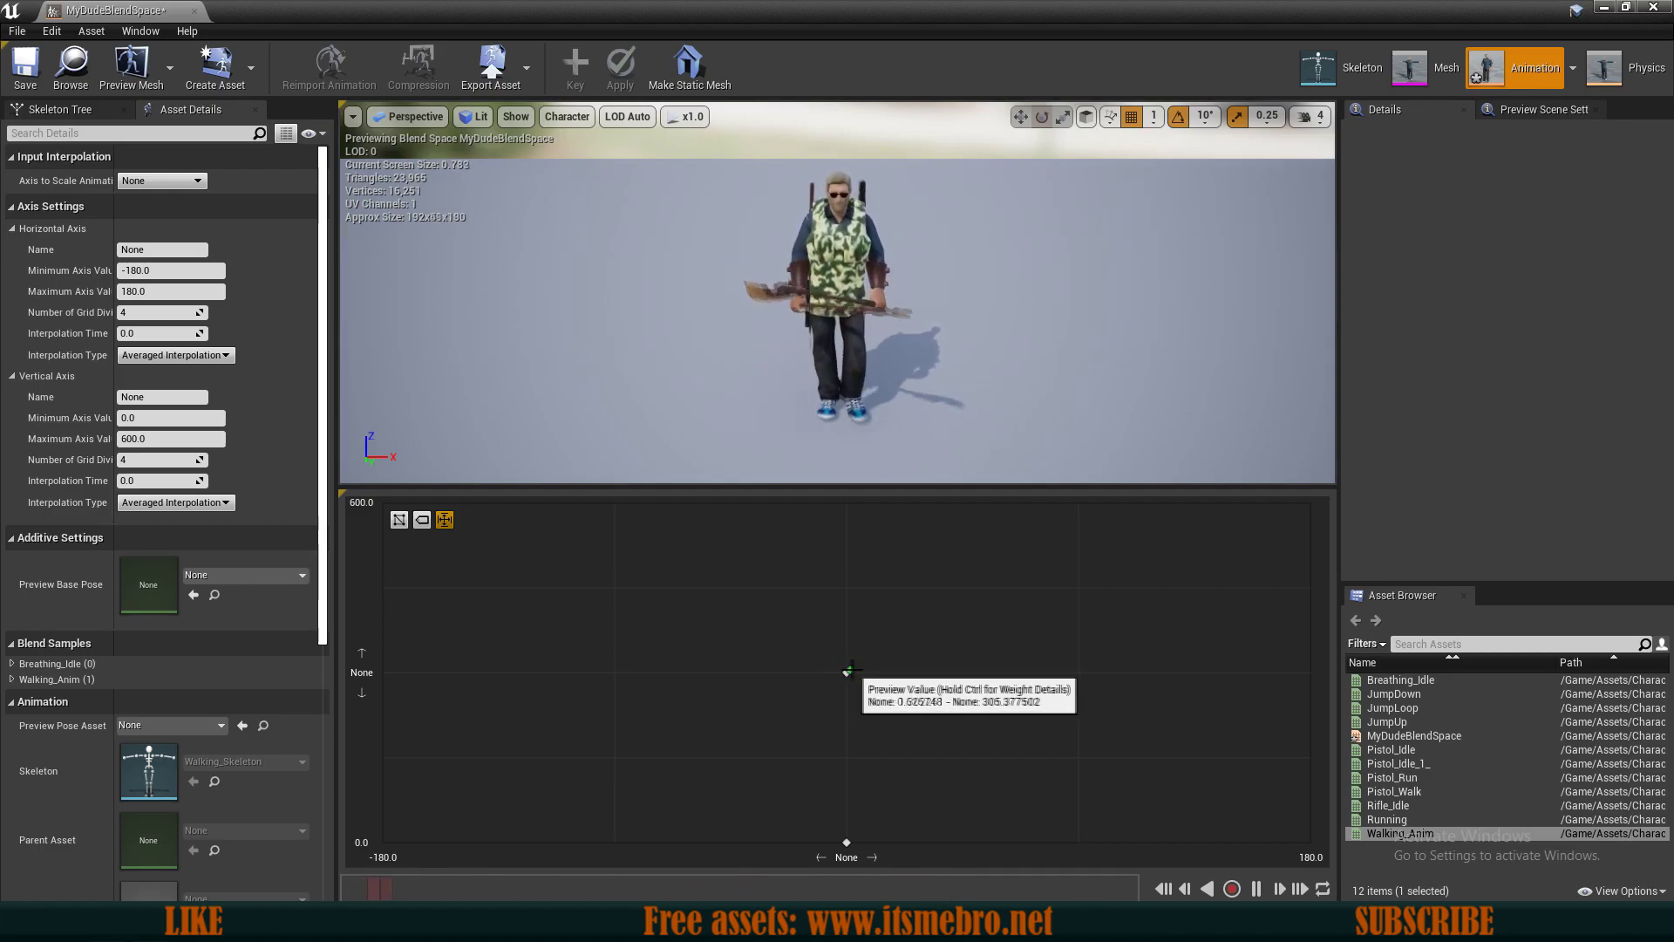
left_click_drag(1413, 821, 837, 531)
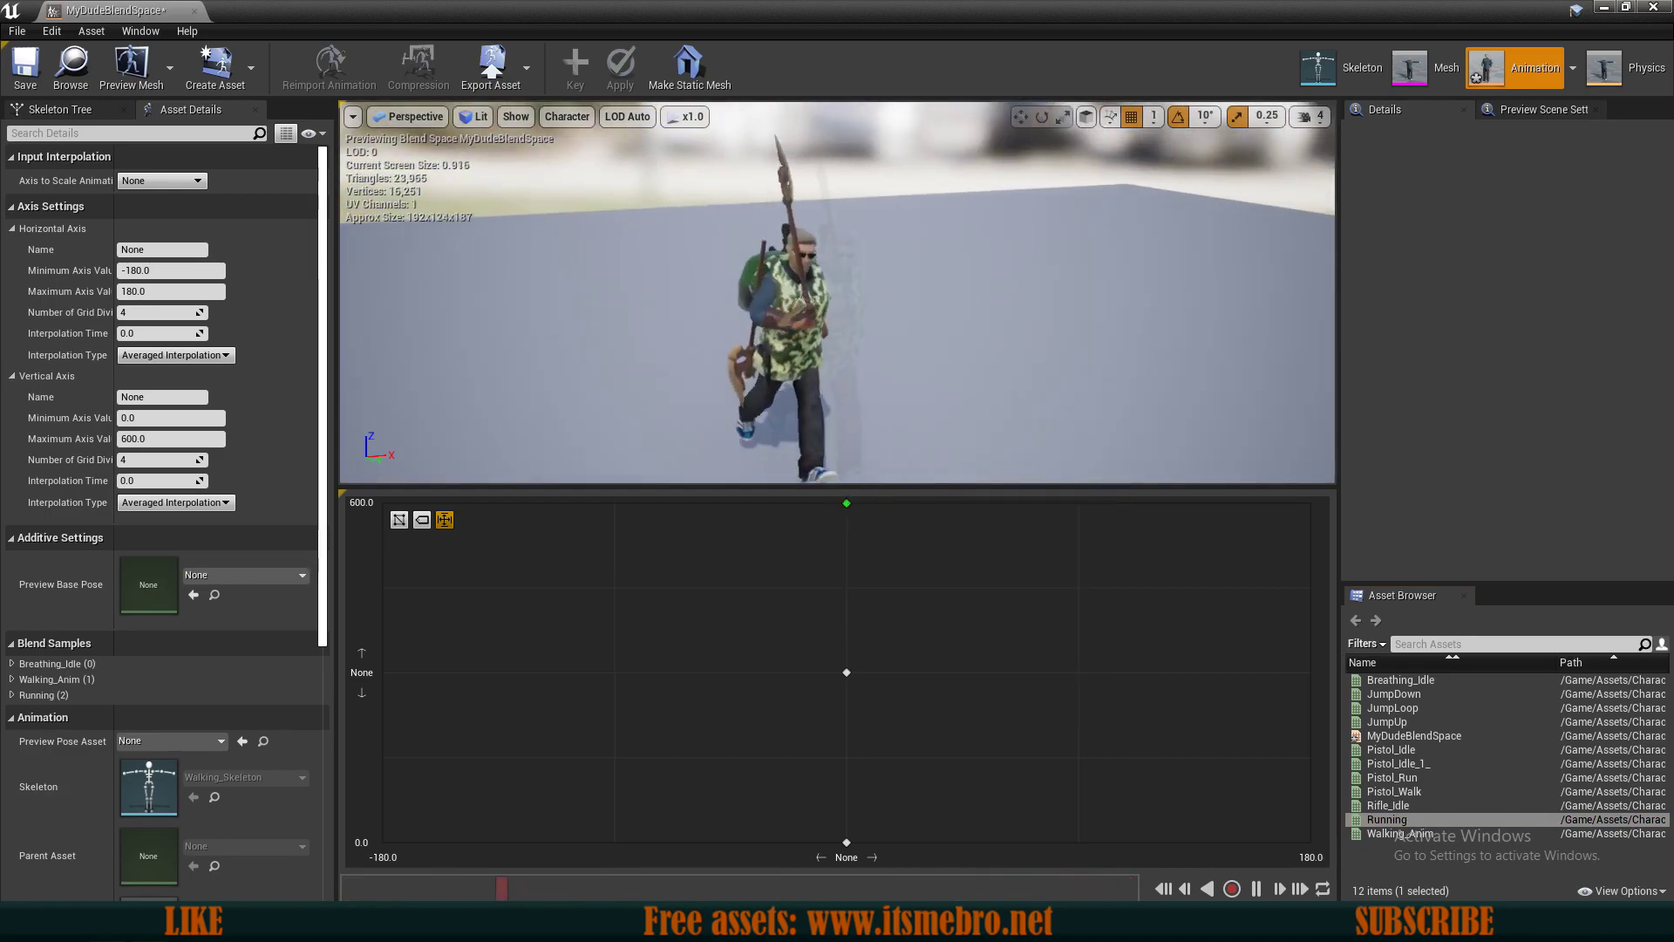
mouse_move(910, 337)
right_mouse_down()
mouse_move(906, 392)
mouse_move(933, 348)
right_mouse_up()
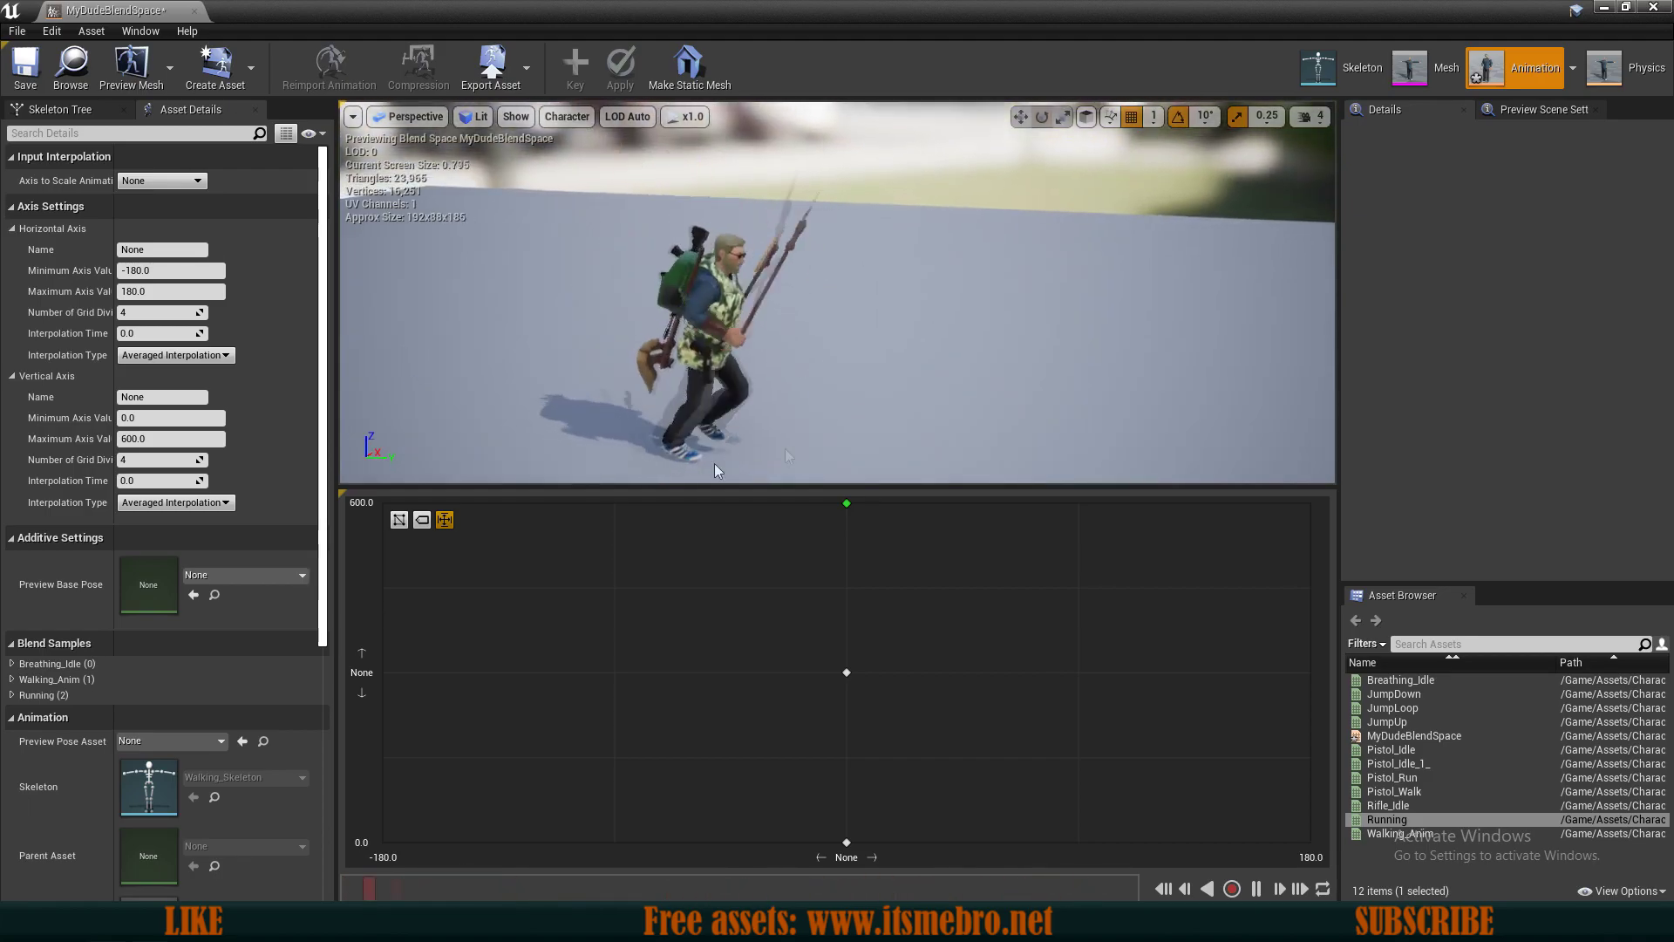
left_click_drag(911, 342, 950, 267)
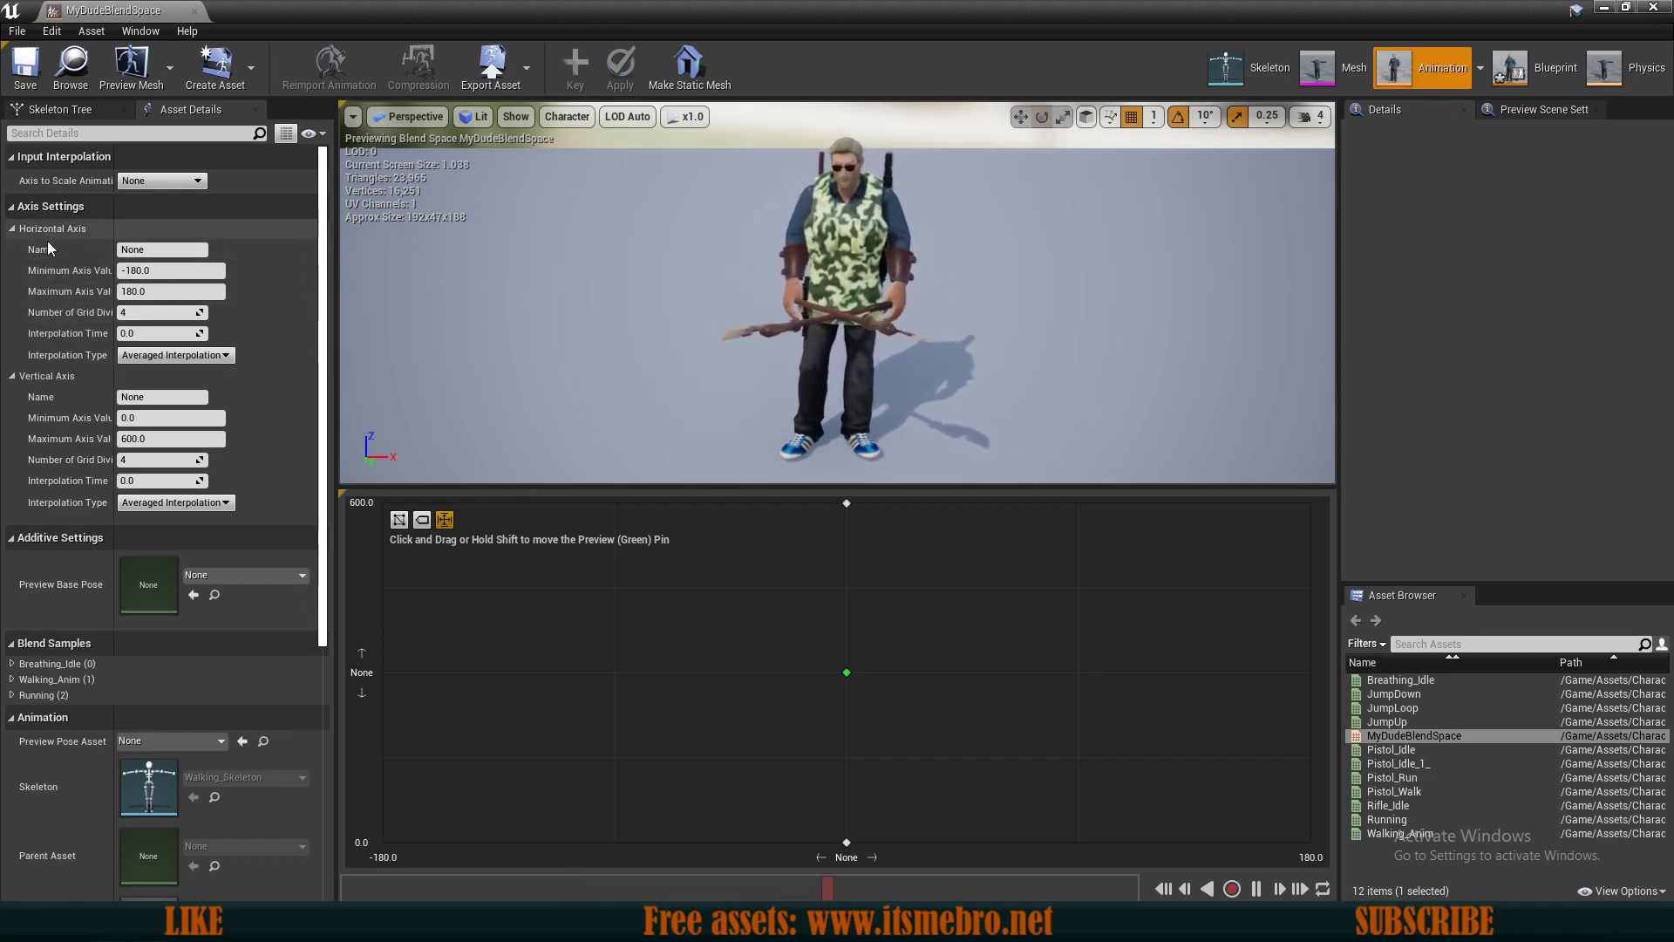
Name the horizontal axis Direction and the vertical axis Speed, and save and close the blend space.
left_click(166, 251)
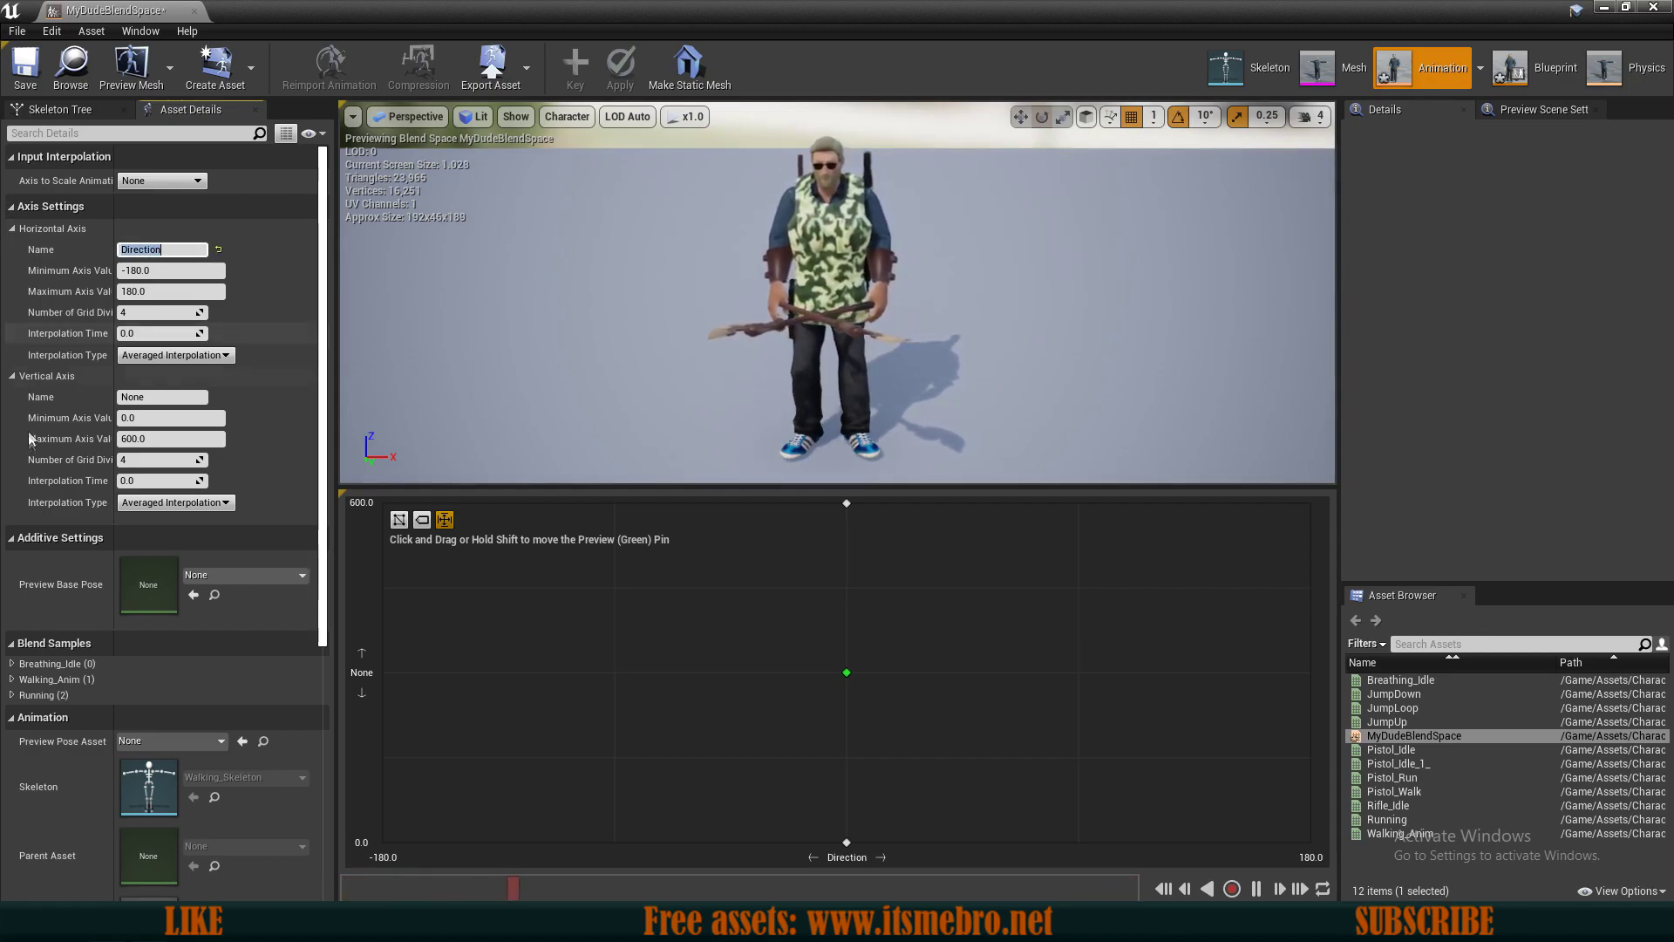
left_click(165, 397)
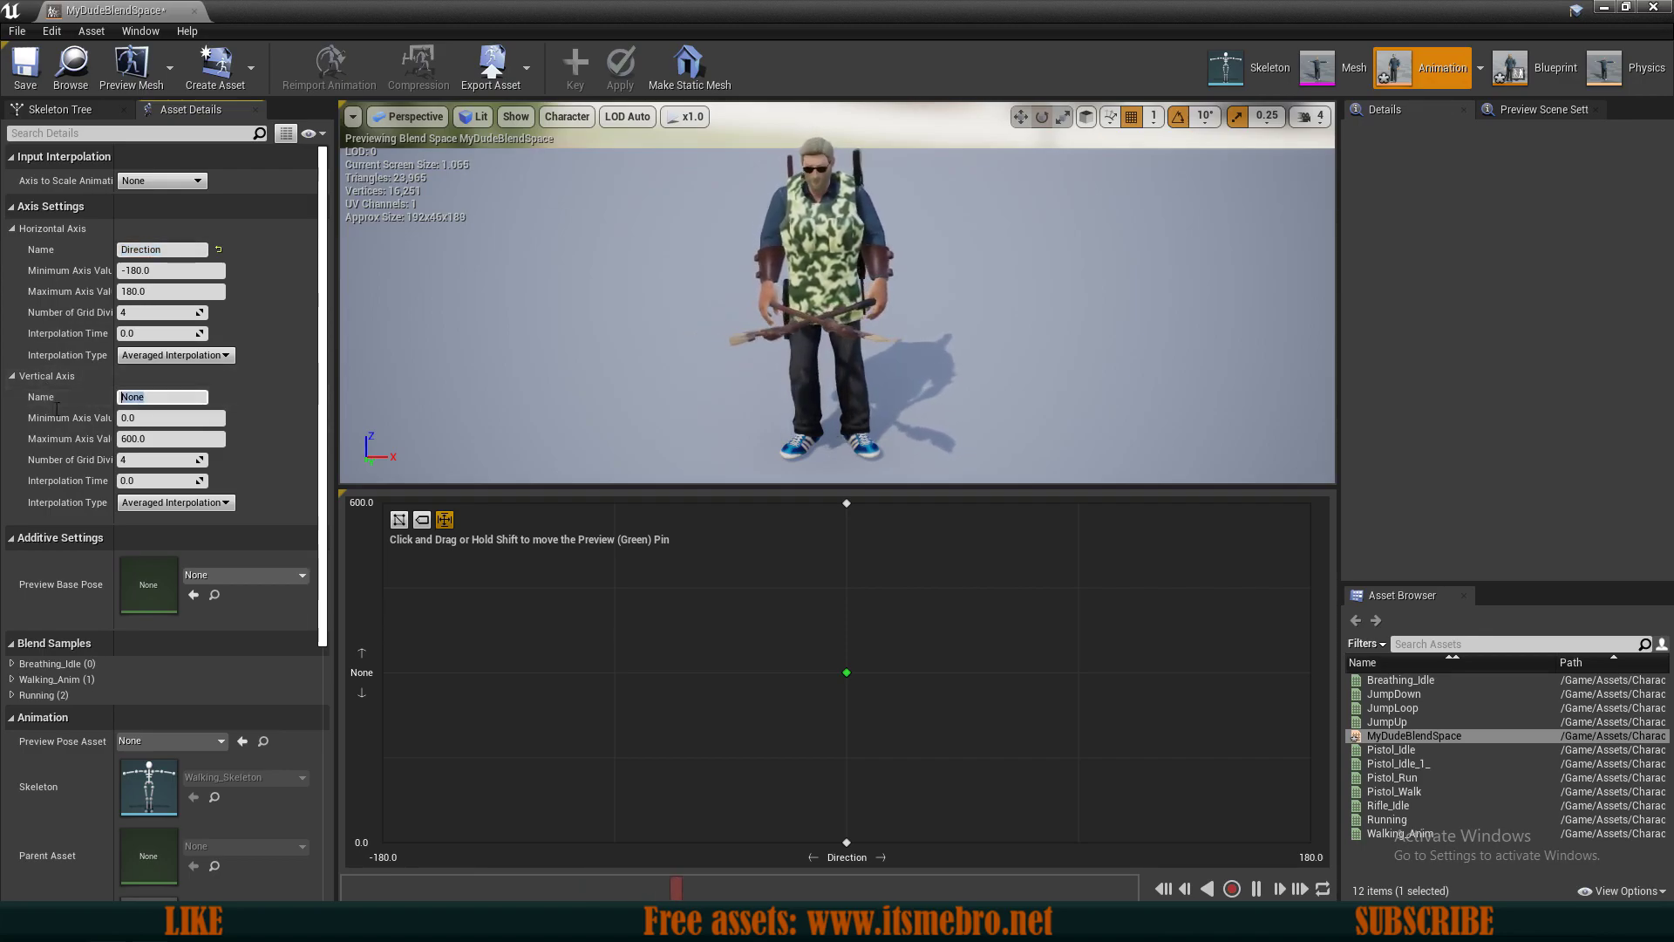
type("Speed")
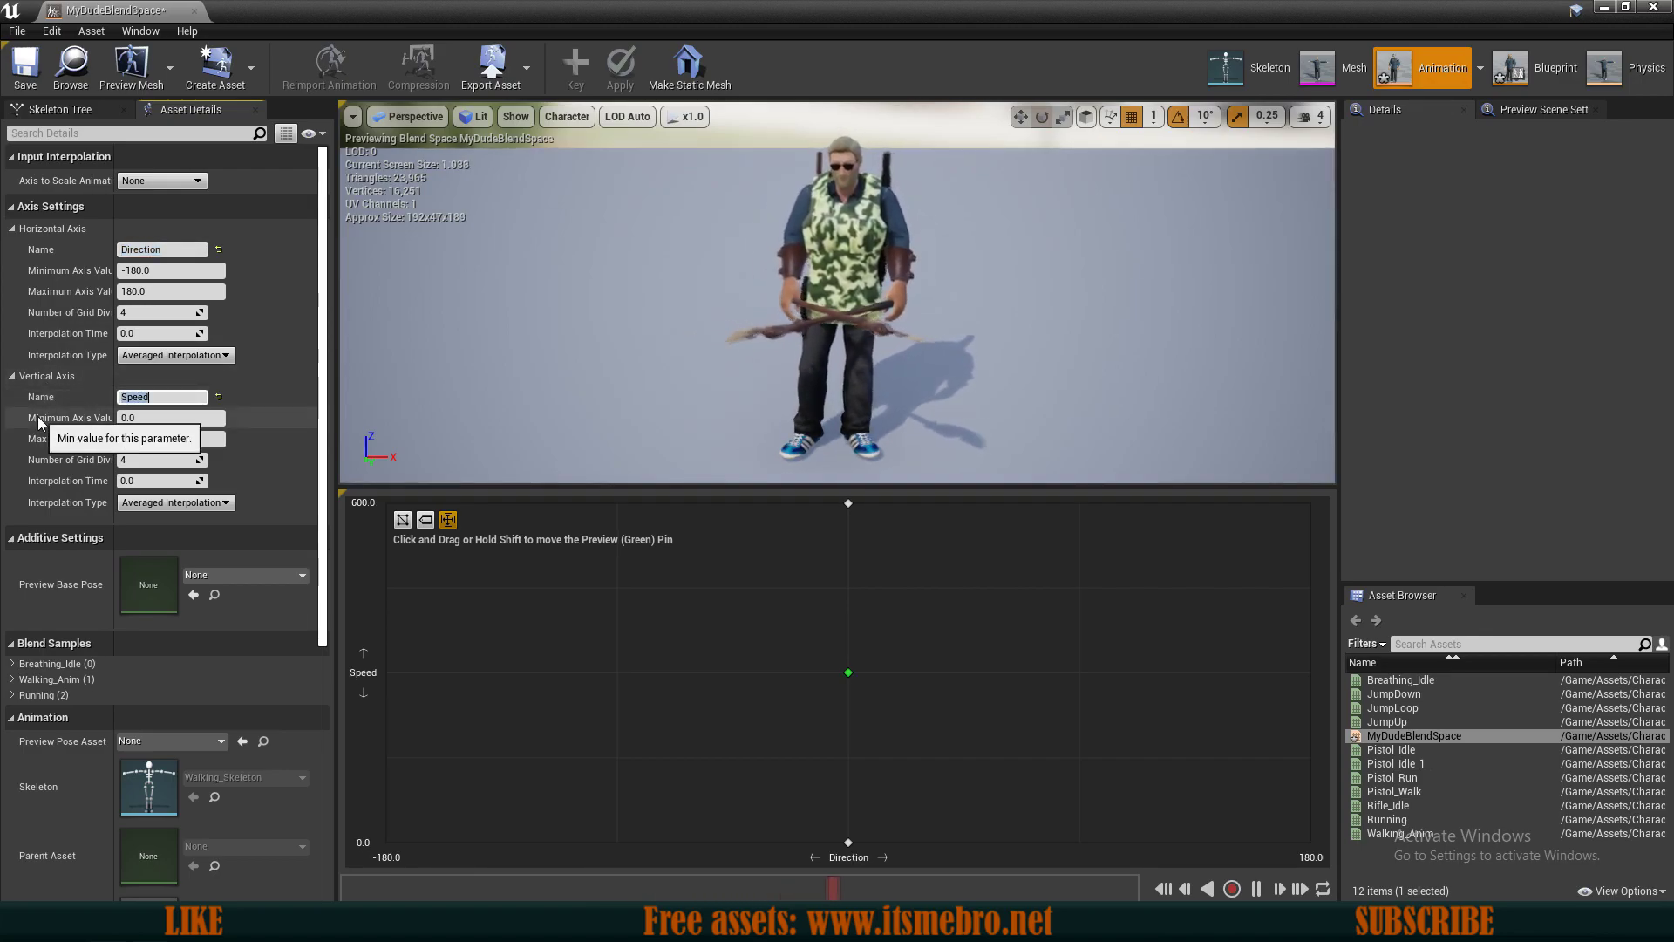
key("Return")
left_click(25, 74)
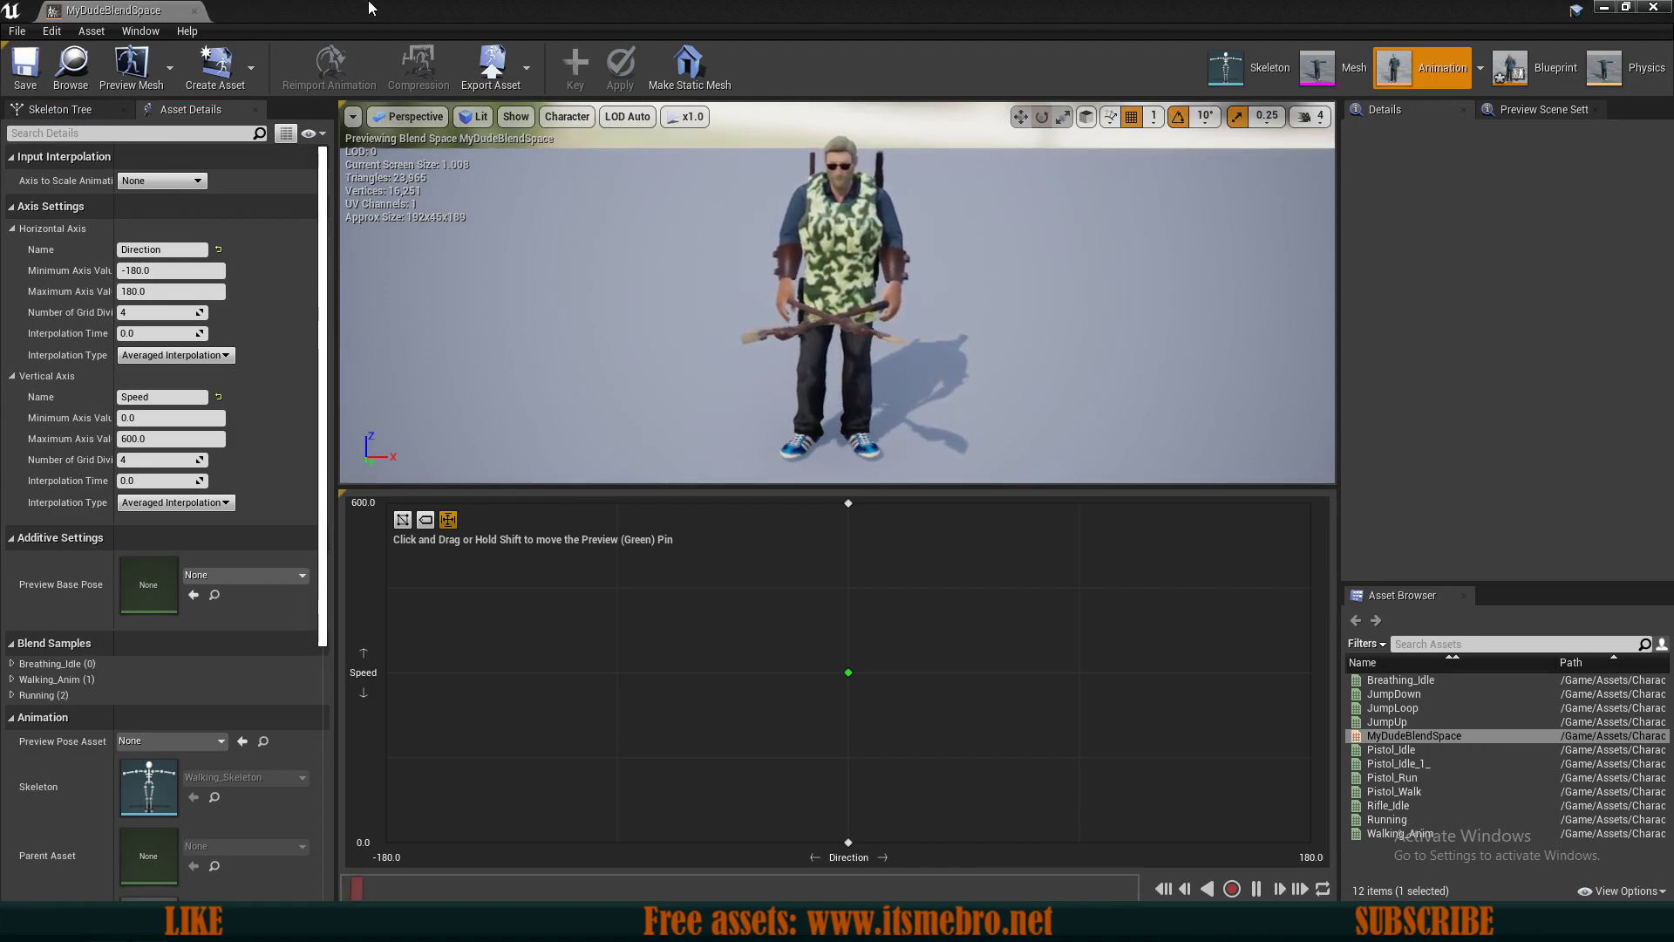
left_click(1656, 7)
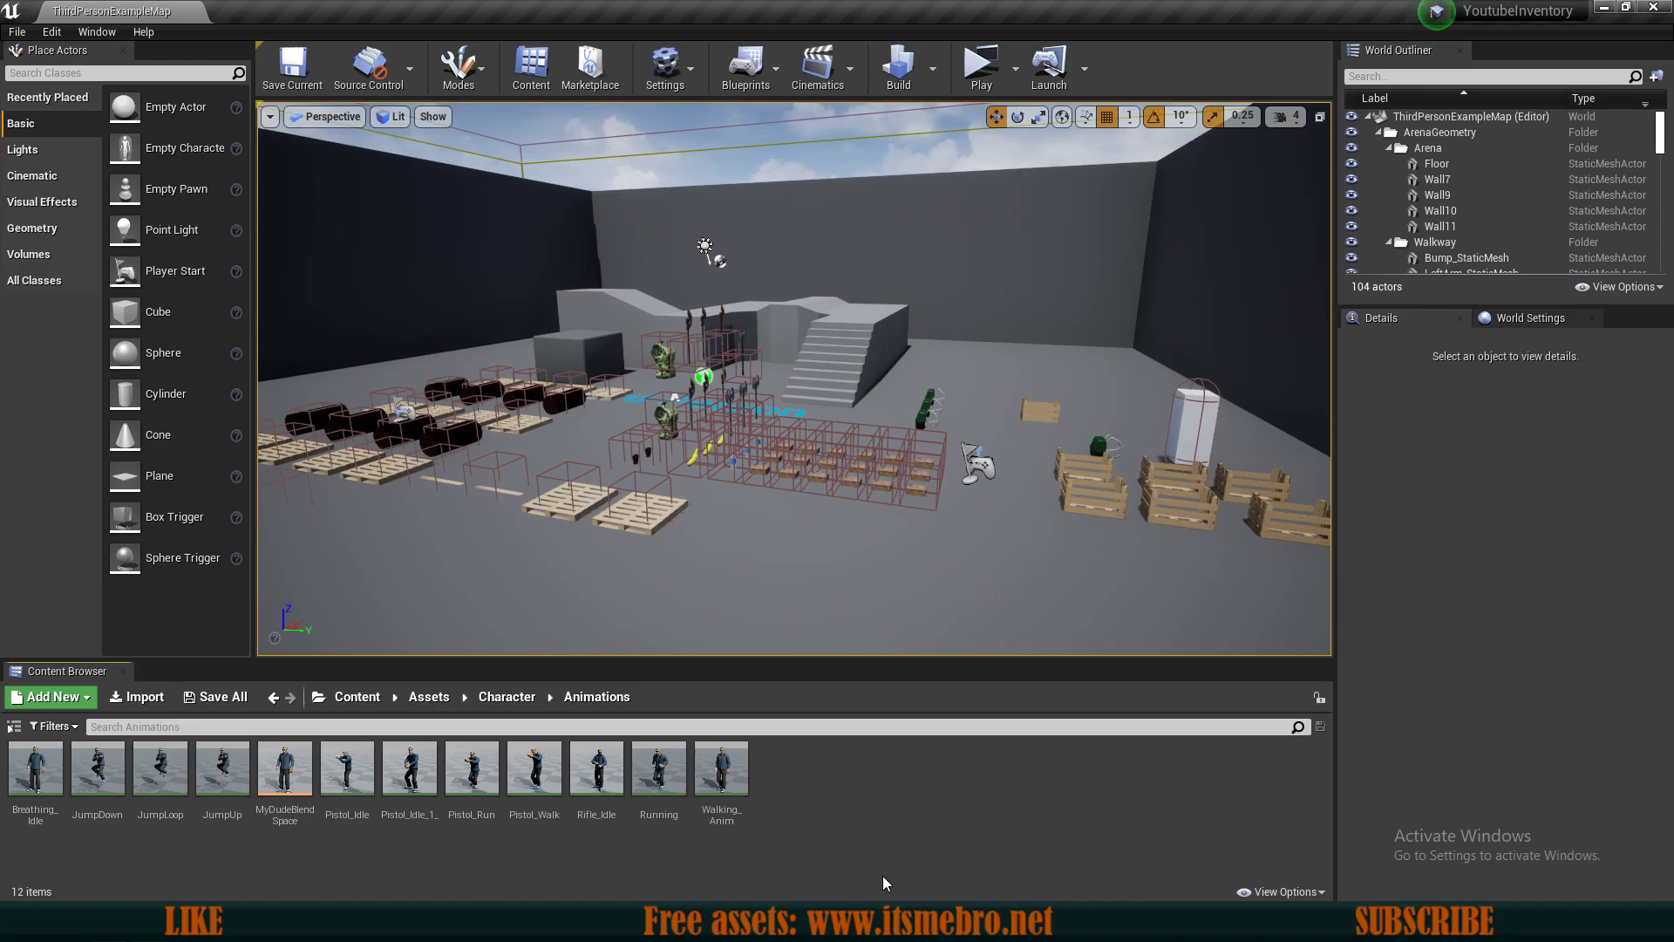
Create an Animation Blueprint targeting Walking_Skeleton in the Animations folder, name it MyDudeAnimBP and open it.
right_click(834, 819)
mouse_move(903, 559)
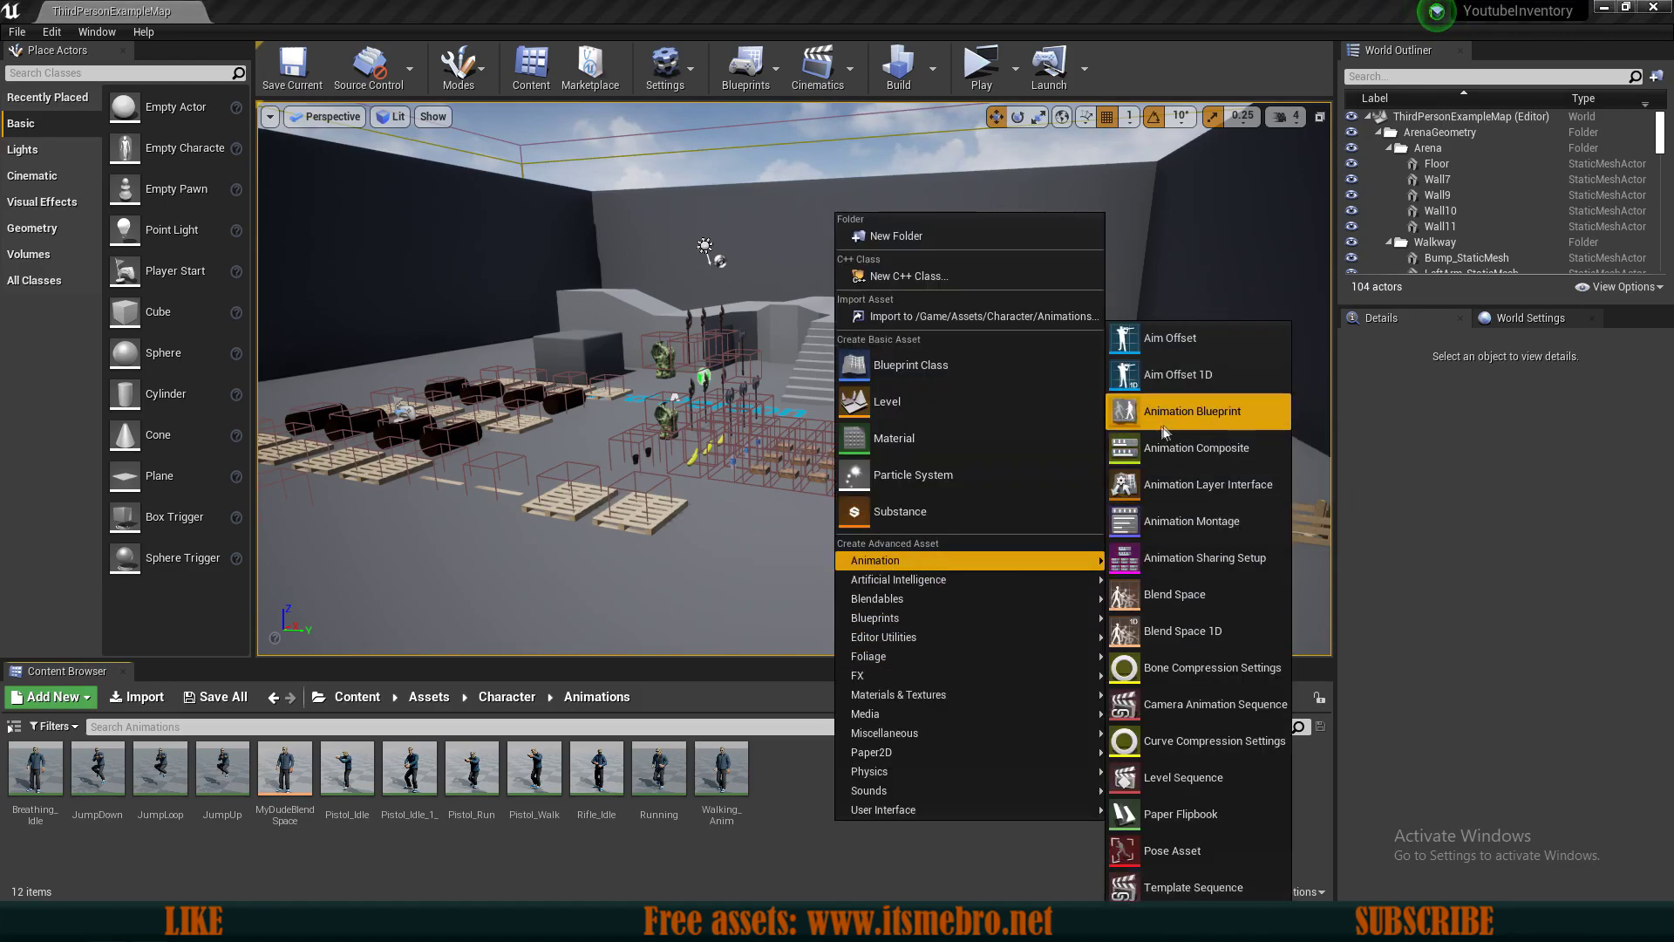
left_click(1192, 411)
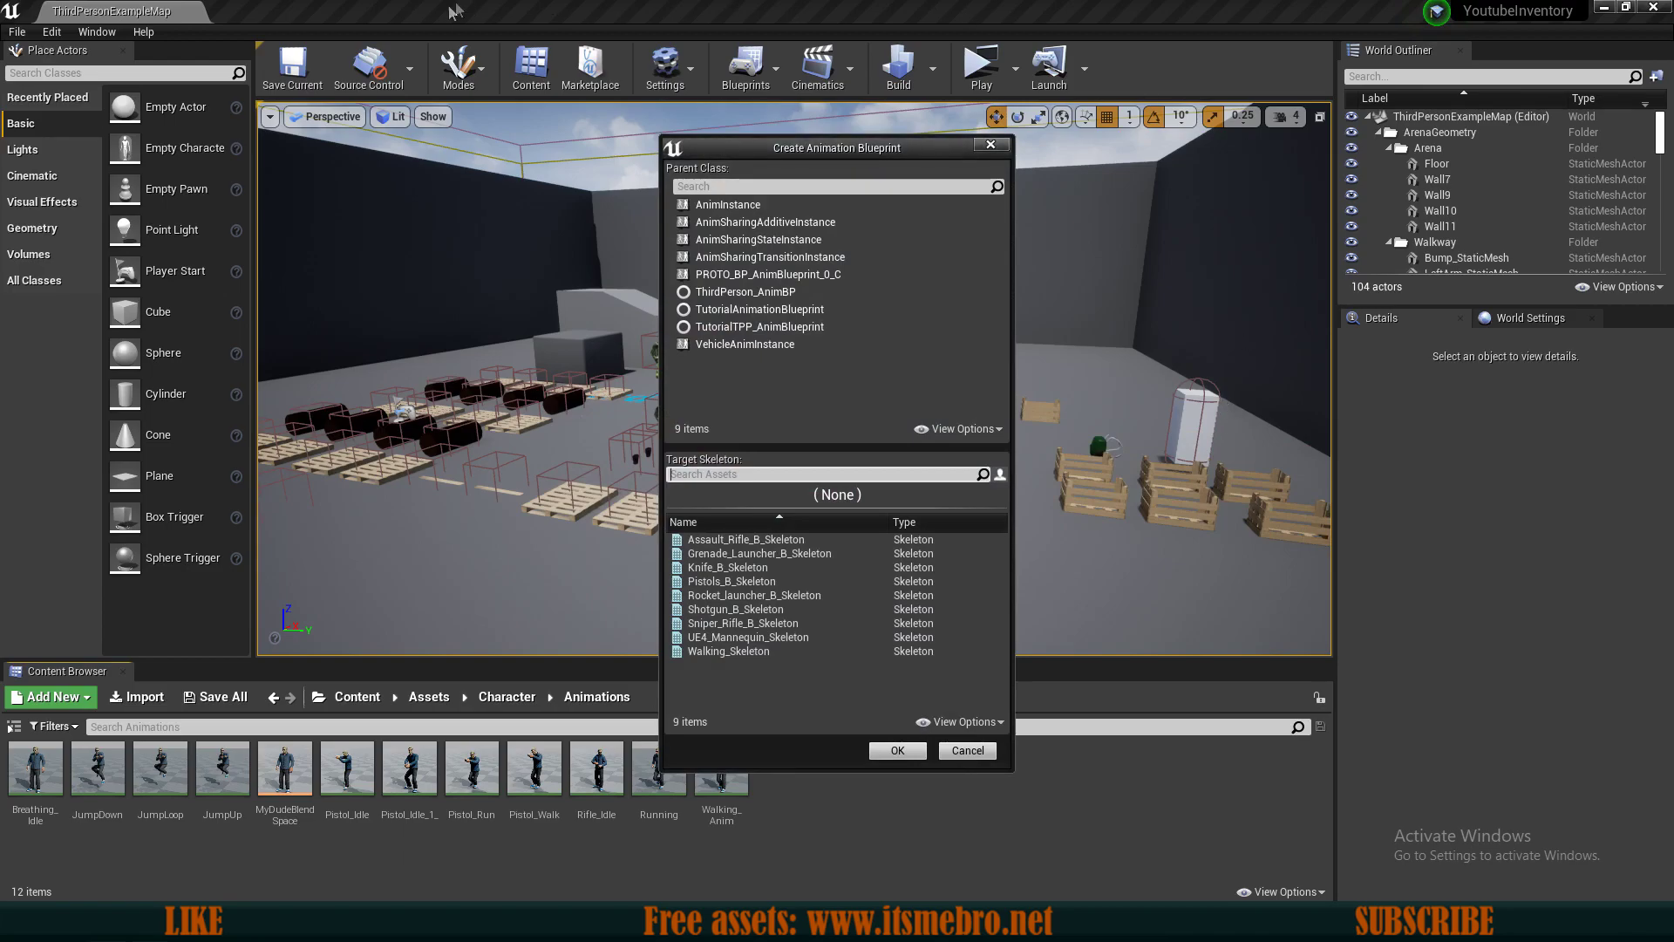
left_click(725, 652)
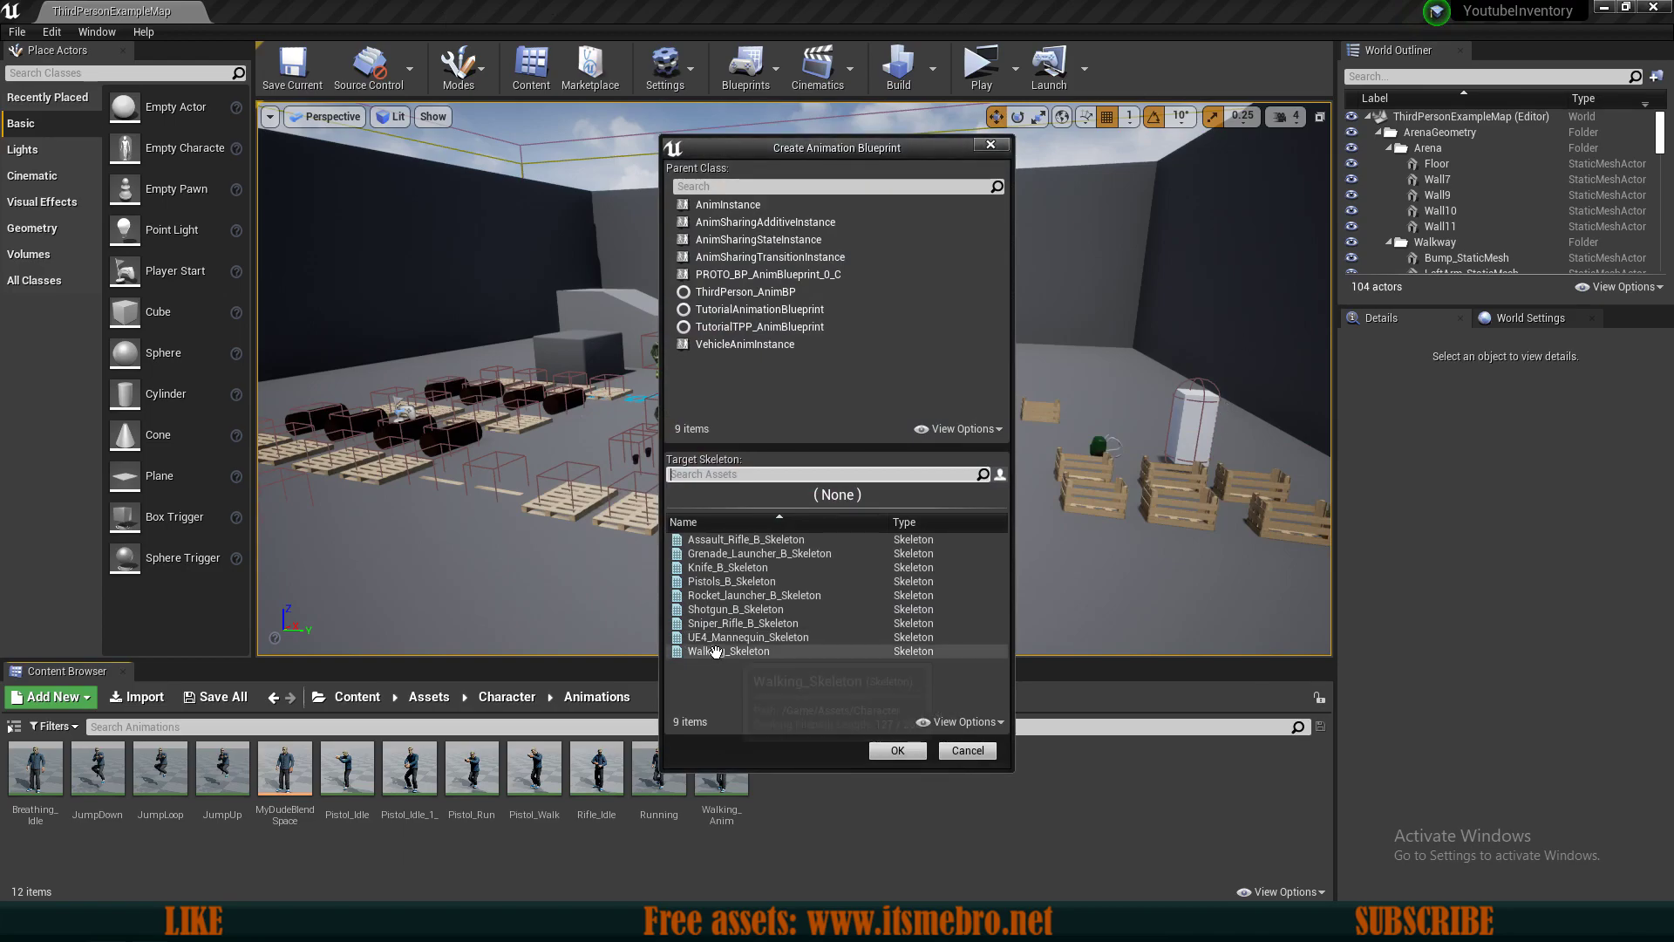
left_click(891, 751)
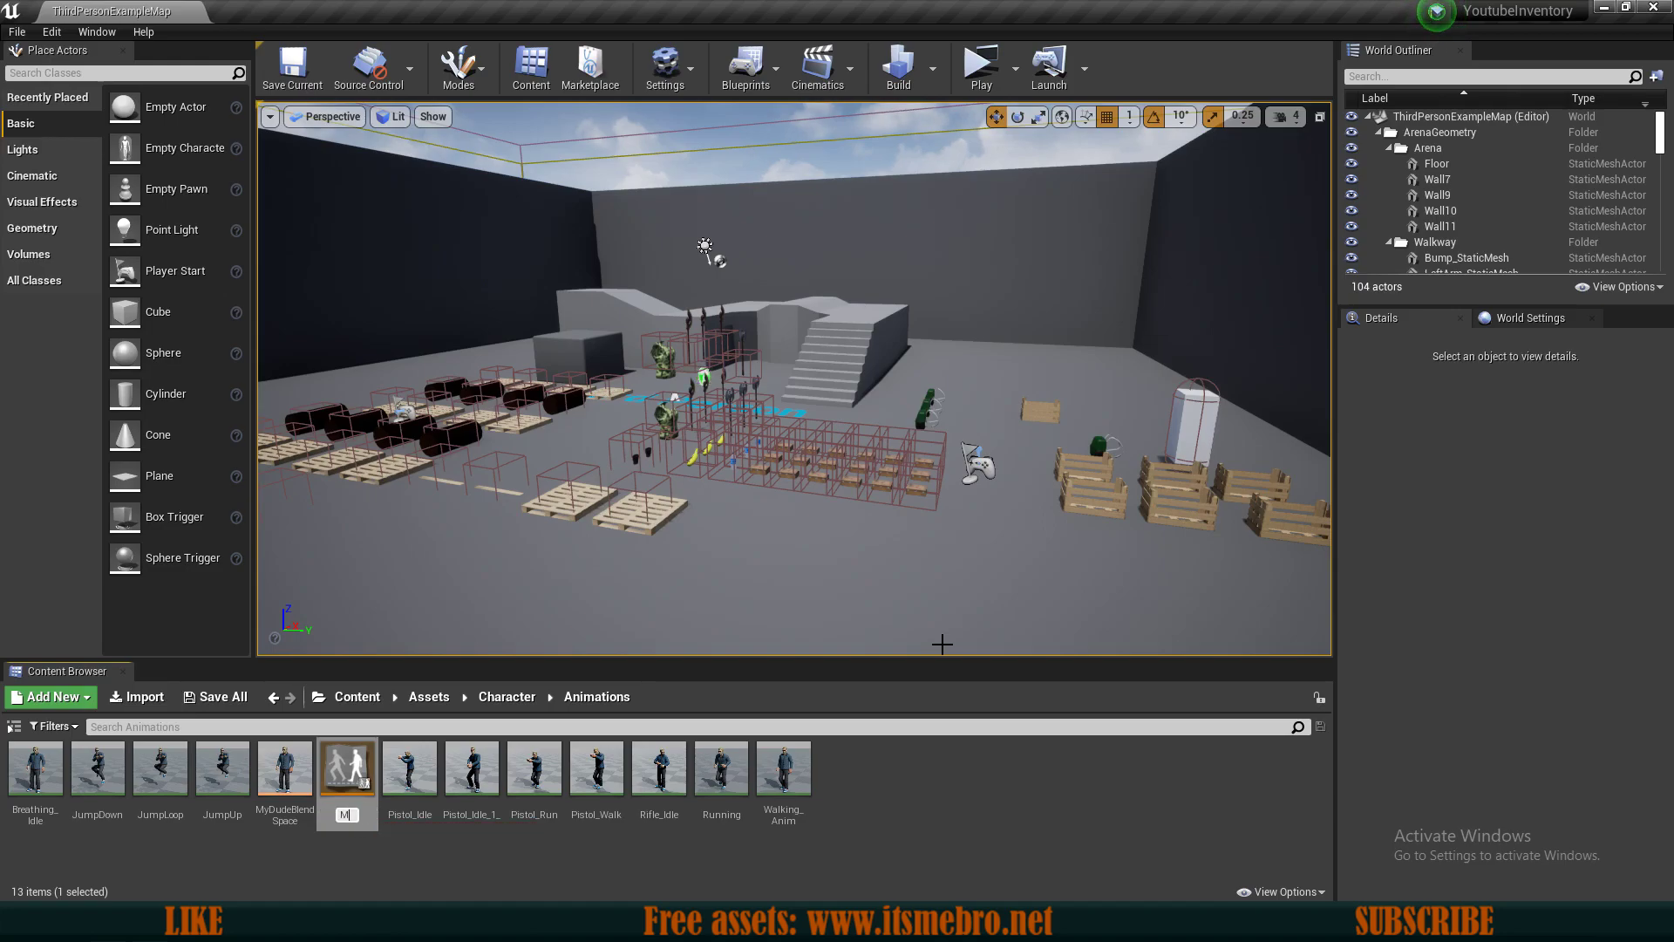
type("MyDudeAnimB")
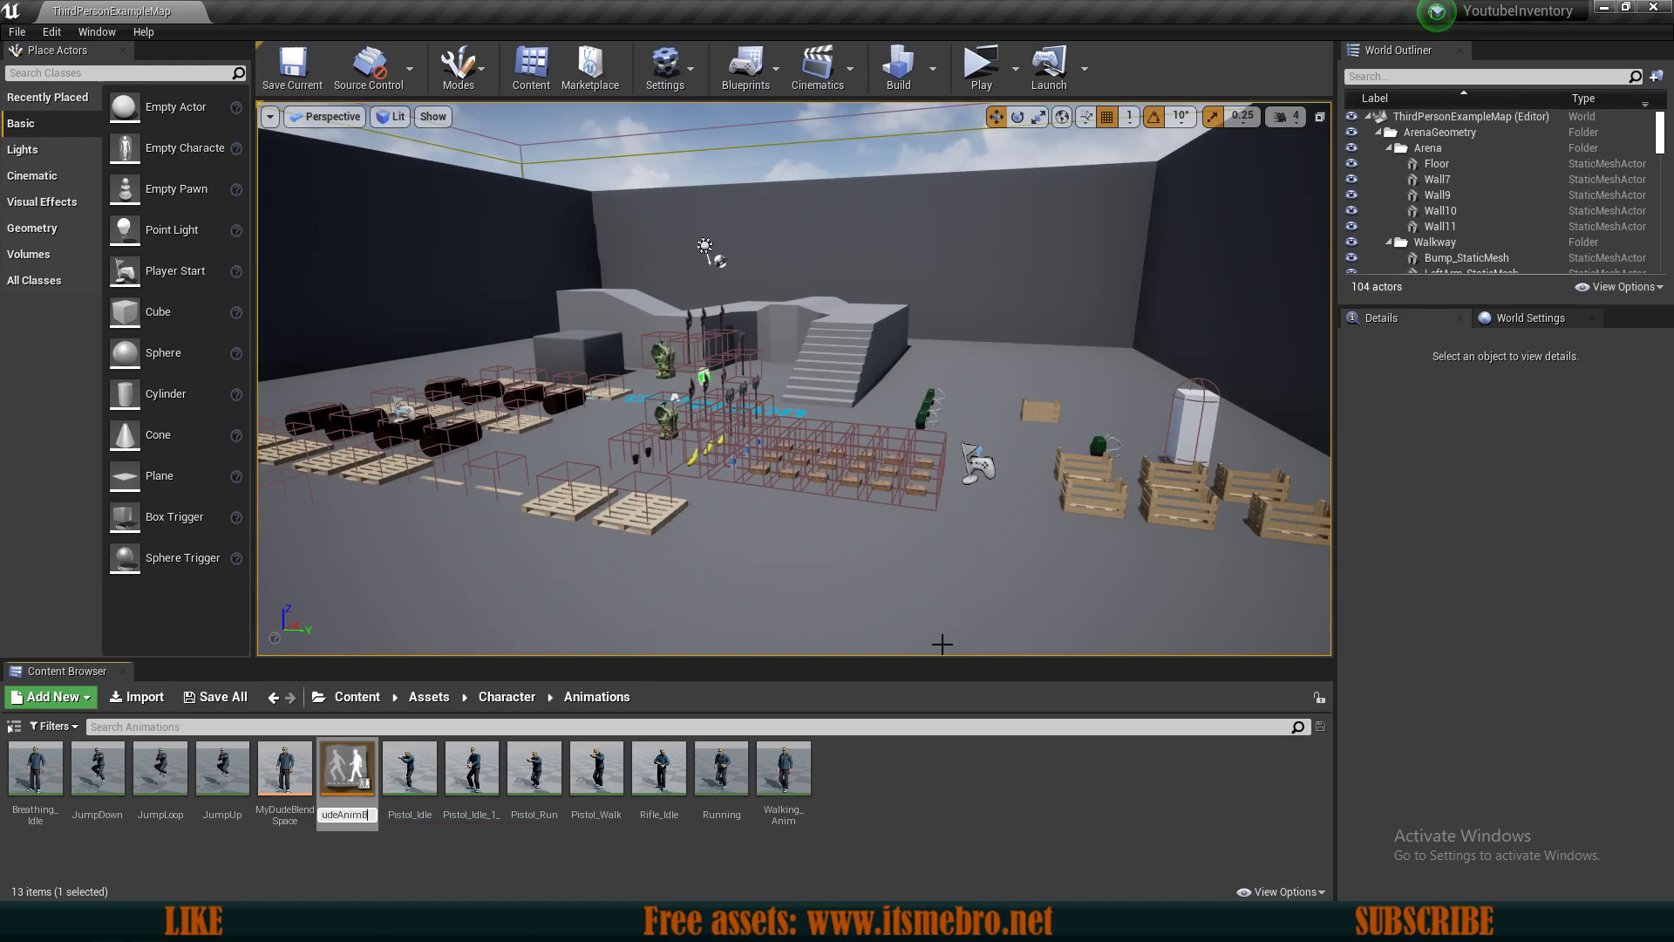
type("P")
key("Return")
key("Return")
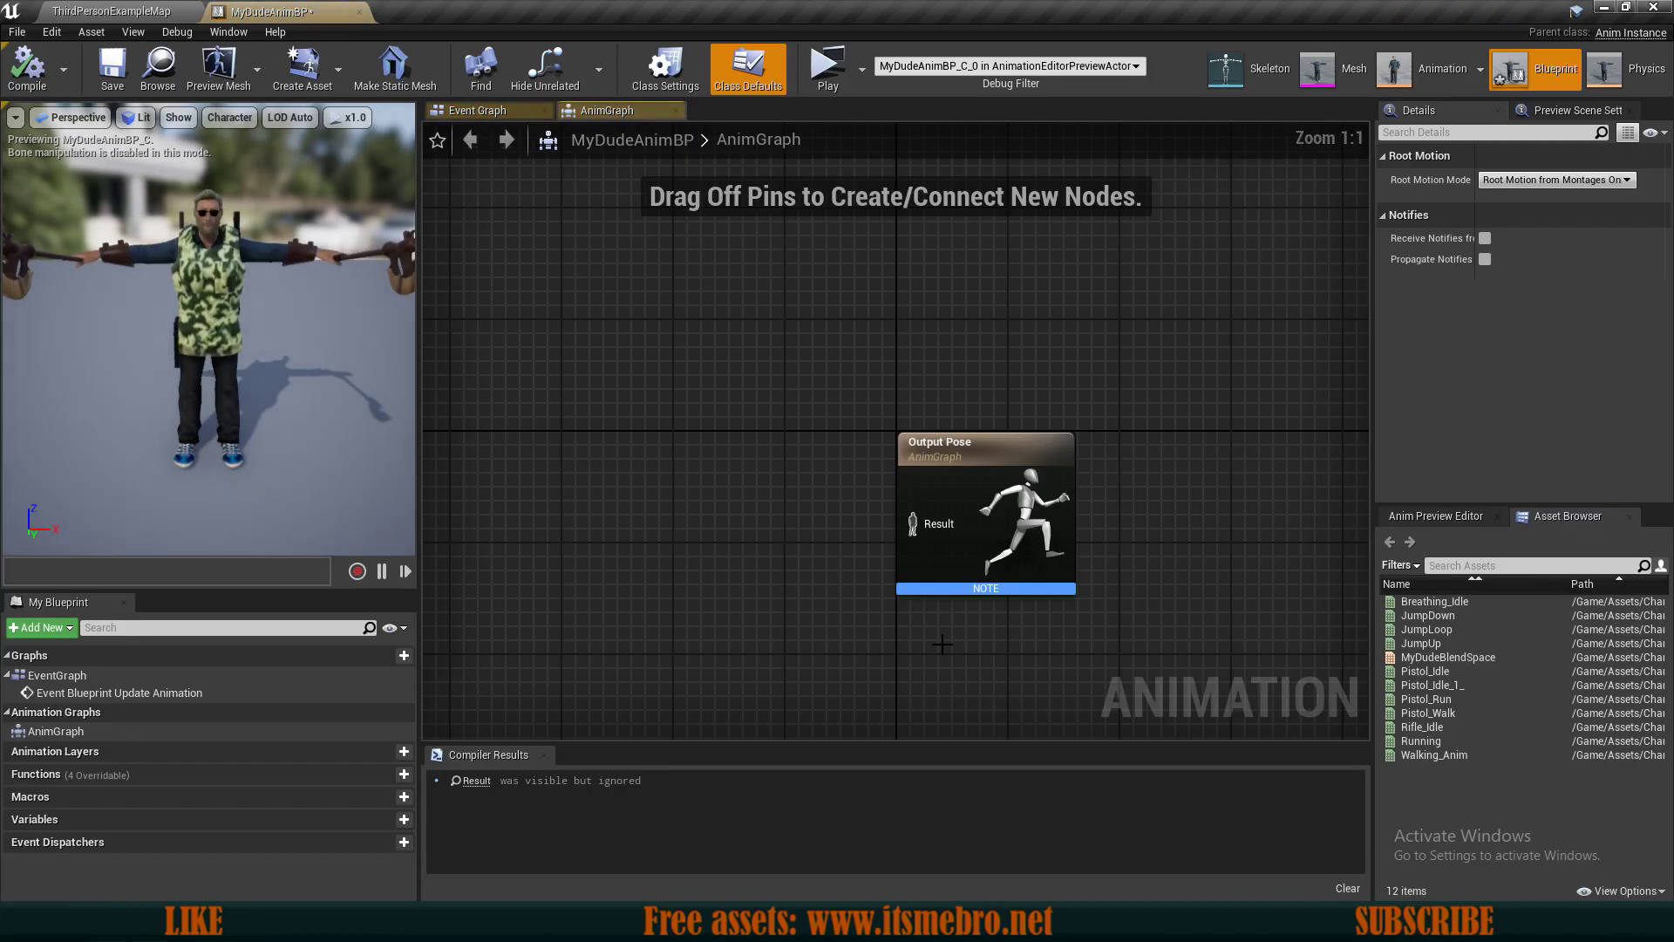
Add a new state machine to the AnimGraph, connect it to the Output Pose's Result and compile the blueprint.
left_click(941, 418)
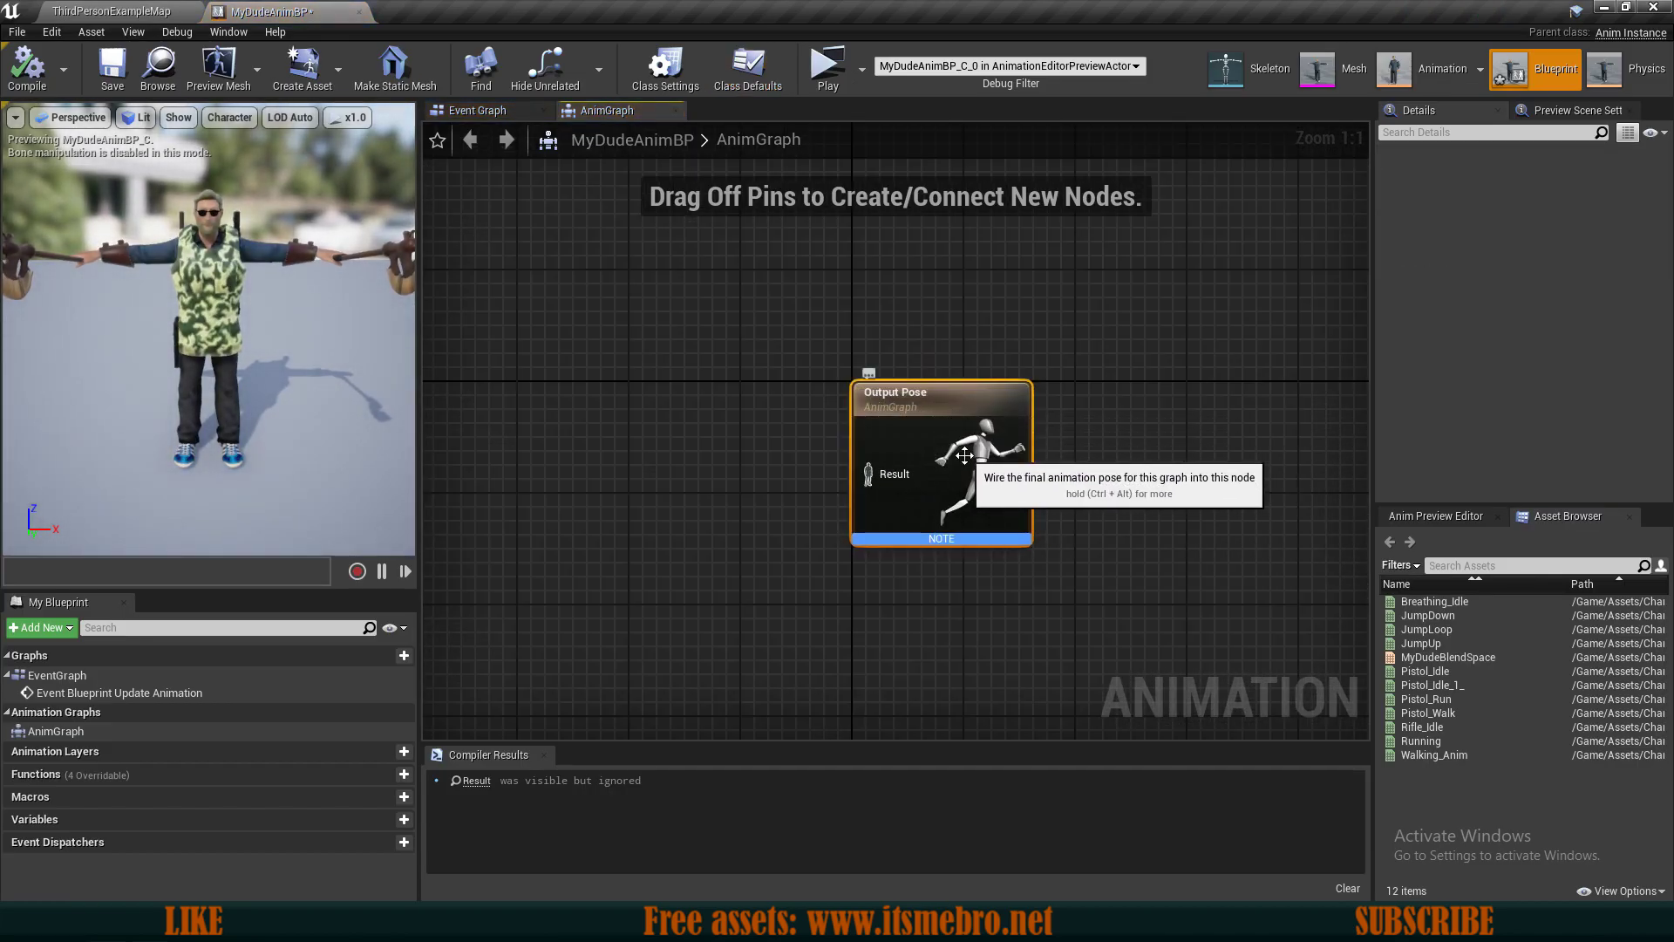
right_click_drag(865, 587, 911, 602)
right_click_drag(844, 546, 898, 563)
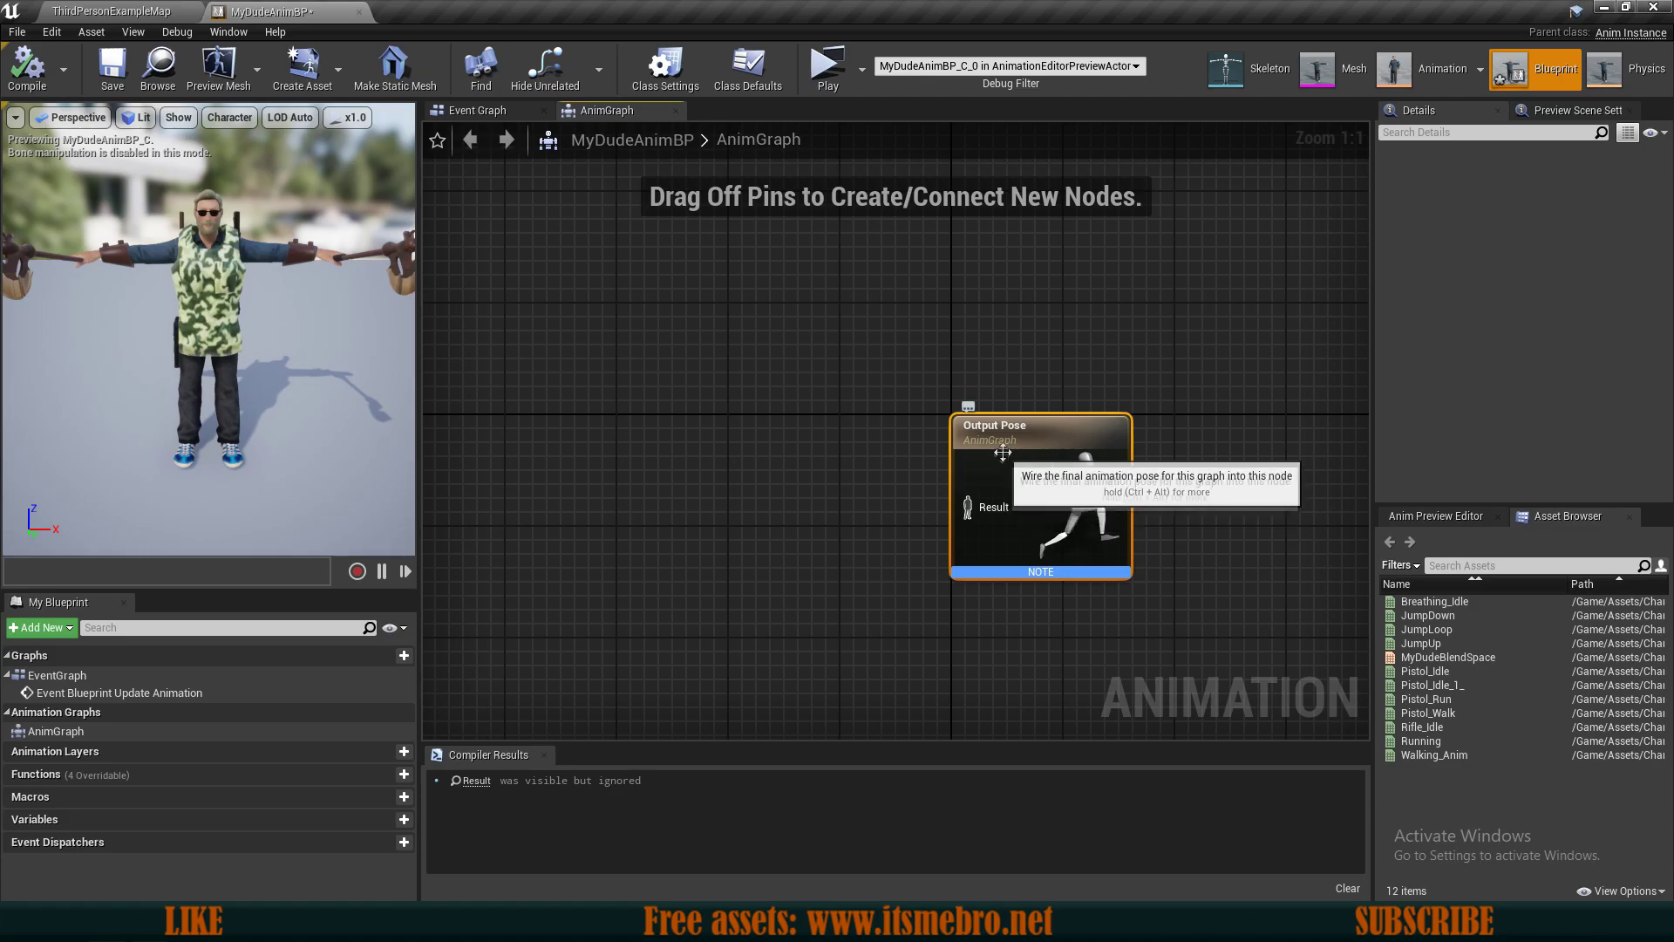
right_click(858, 499)
type("state machine")
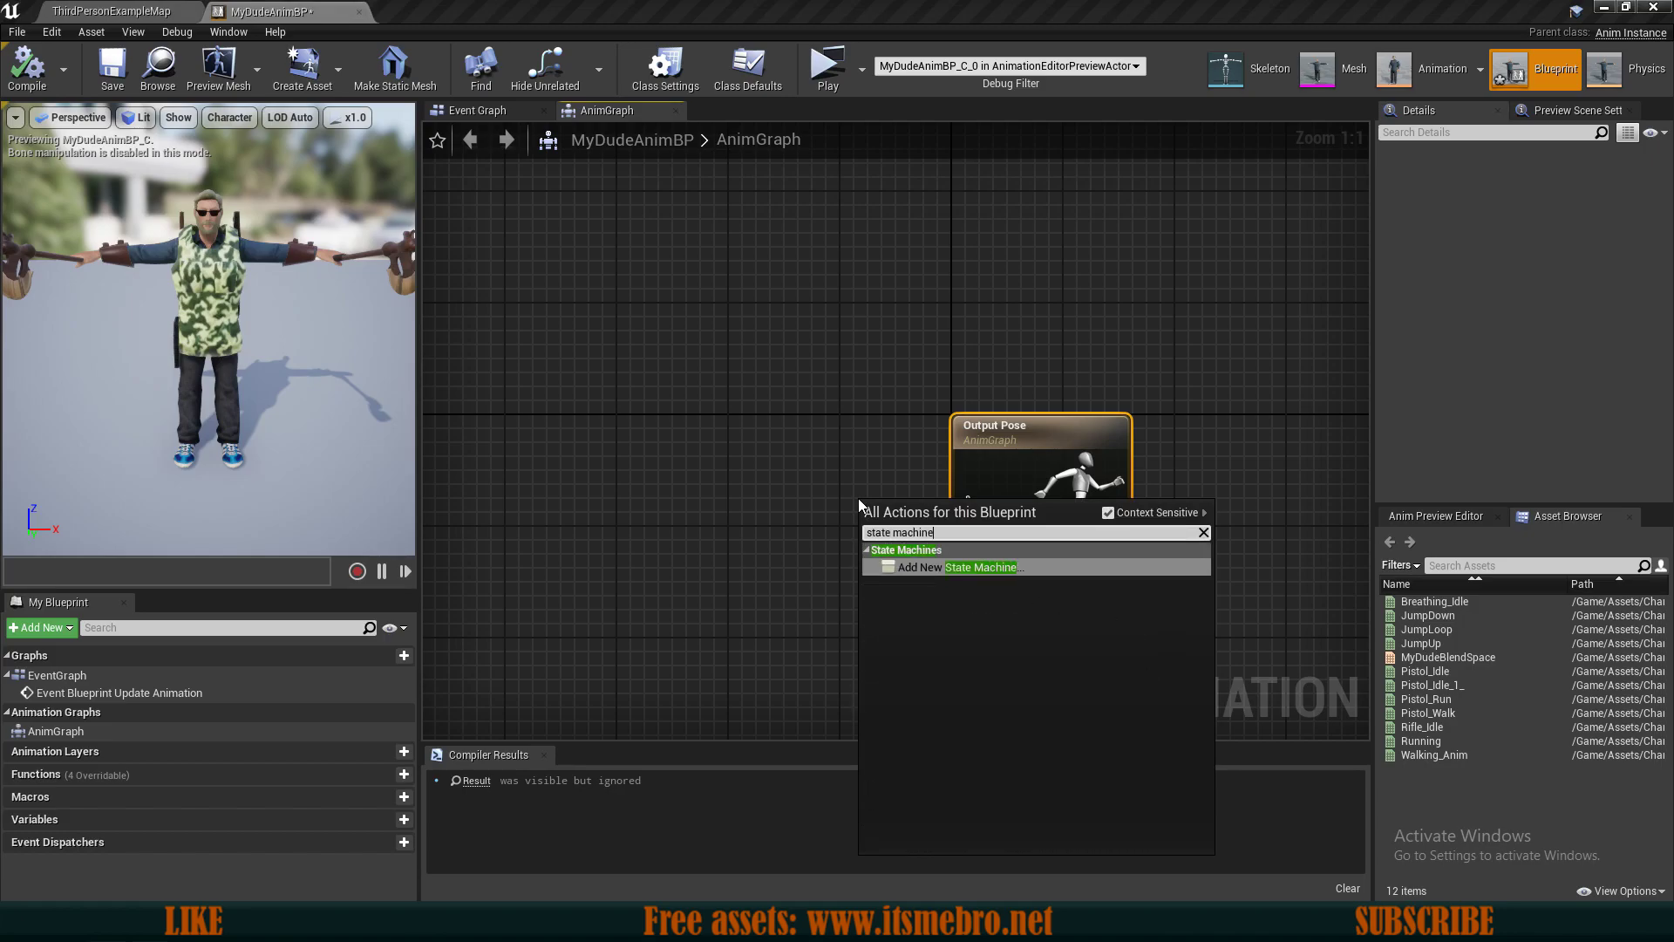
left_click(978, 568)
left_click_drag(923, 533, 980, 499)
left_click_drag(868, 534, 839, 520)
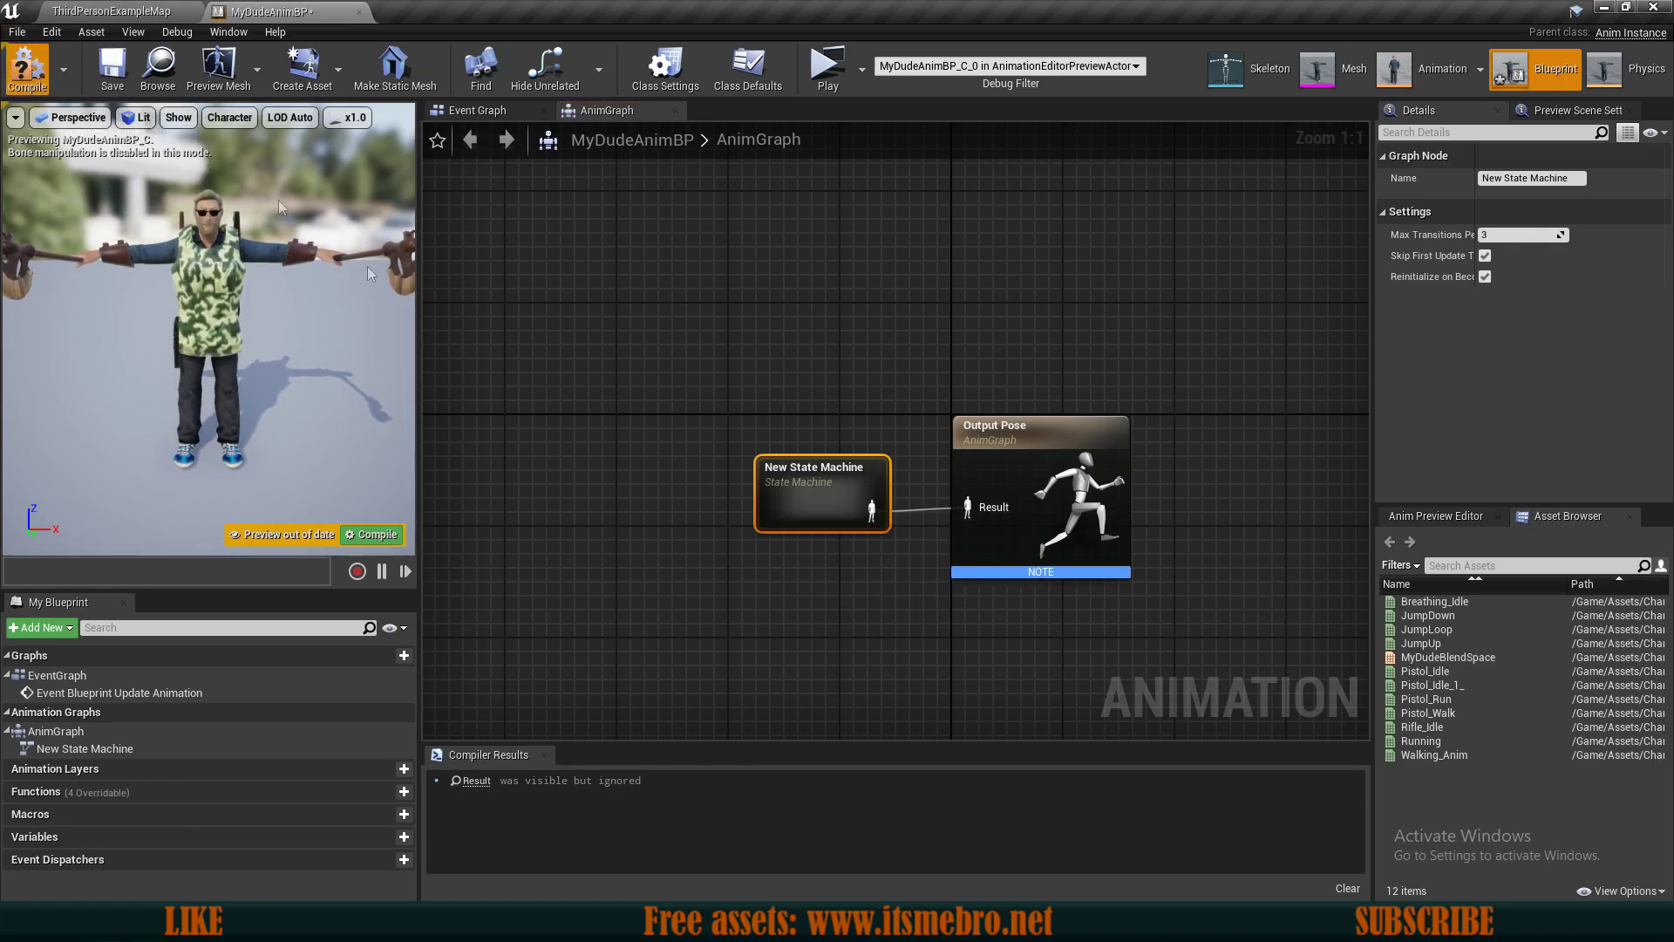
key("F7")
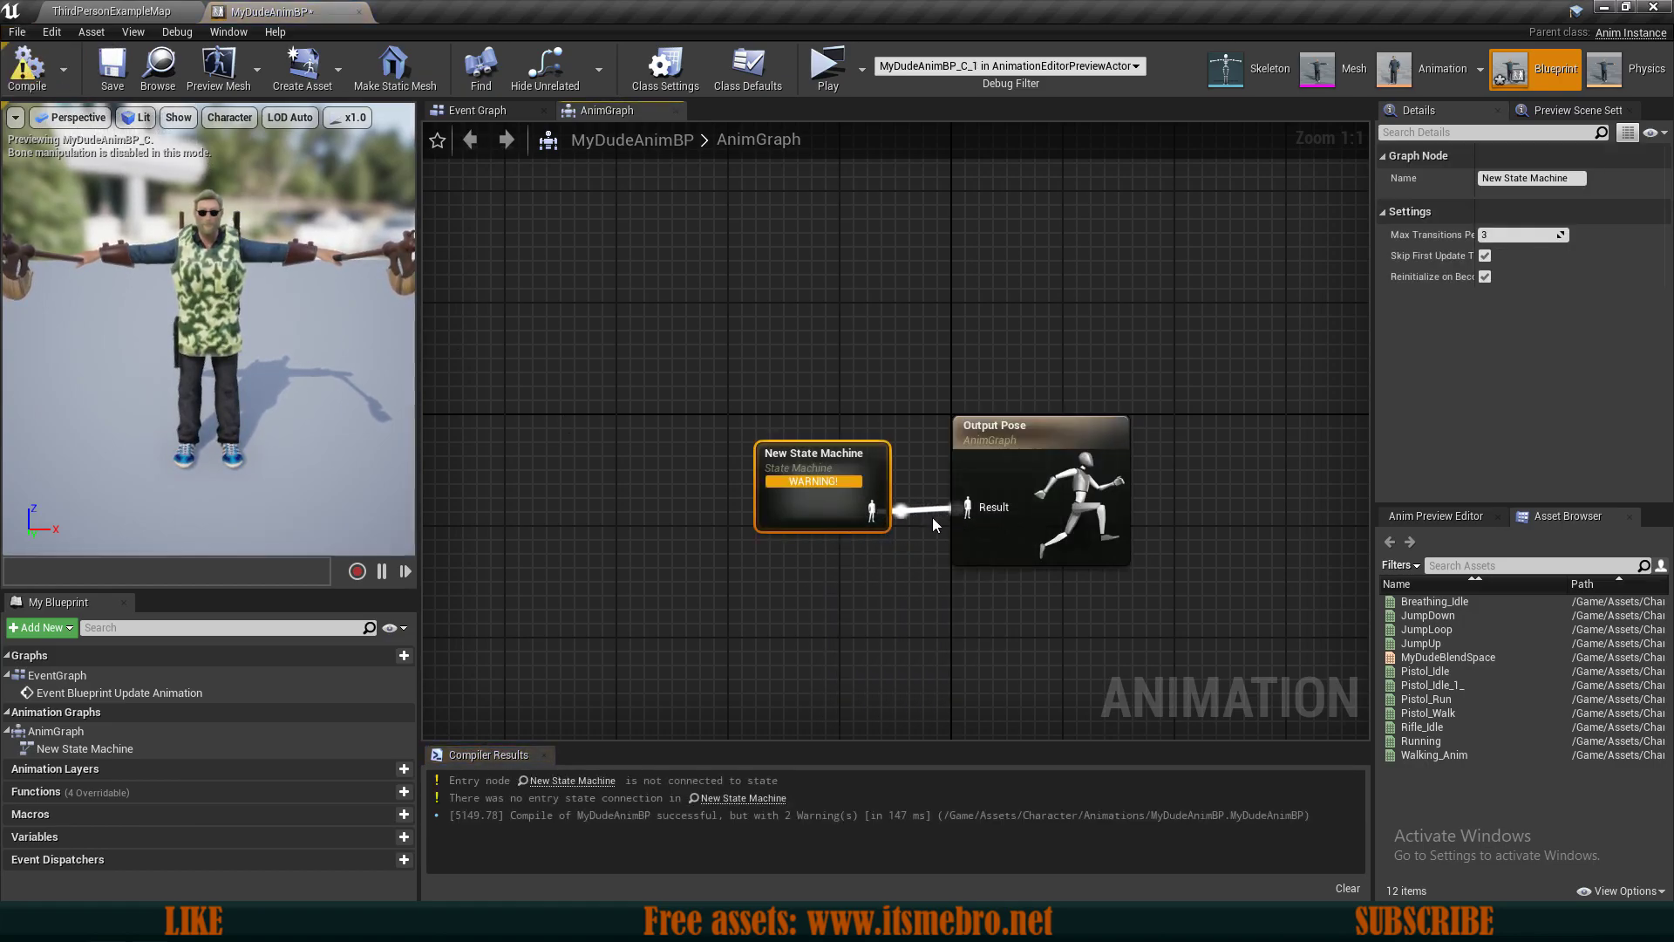
Inside the new state machine, add a state named Idle/Move connected from Entry, and space it out from the Entry node.
double_click(837, 511)
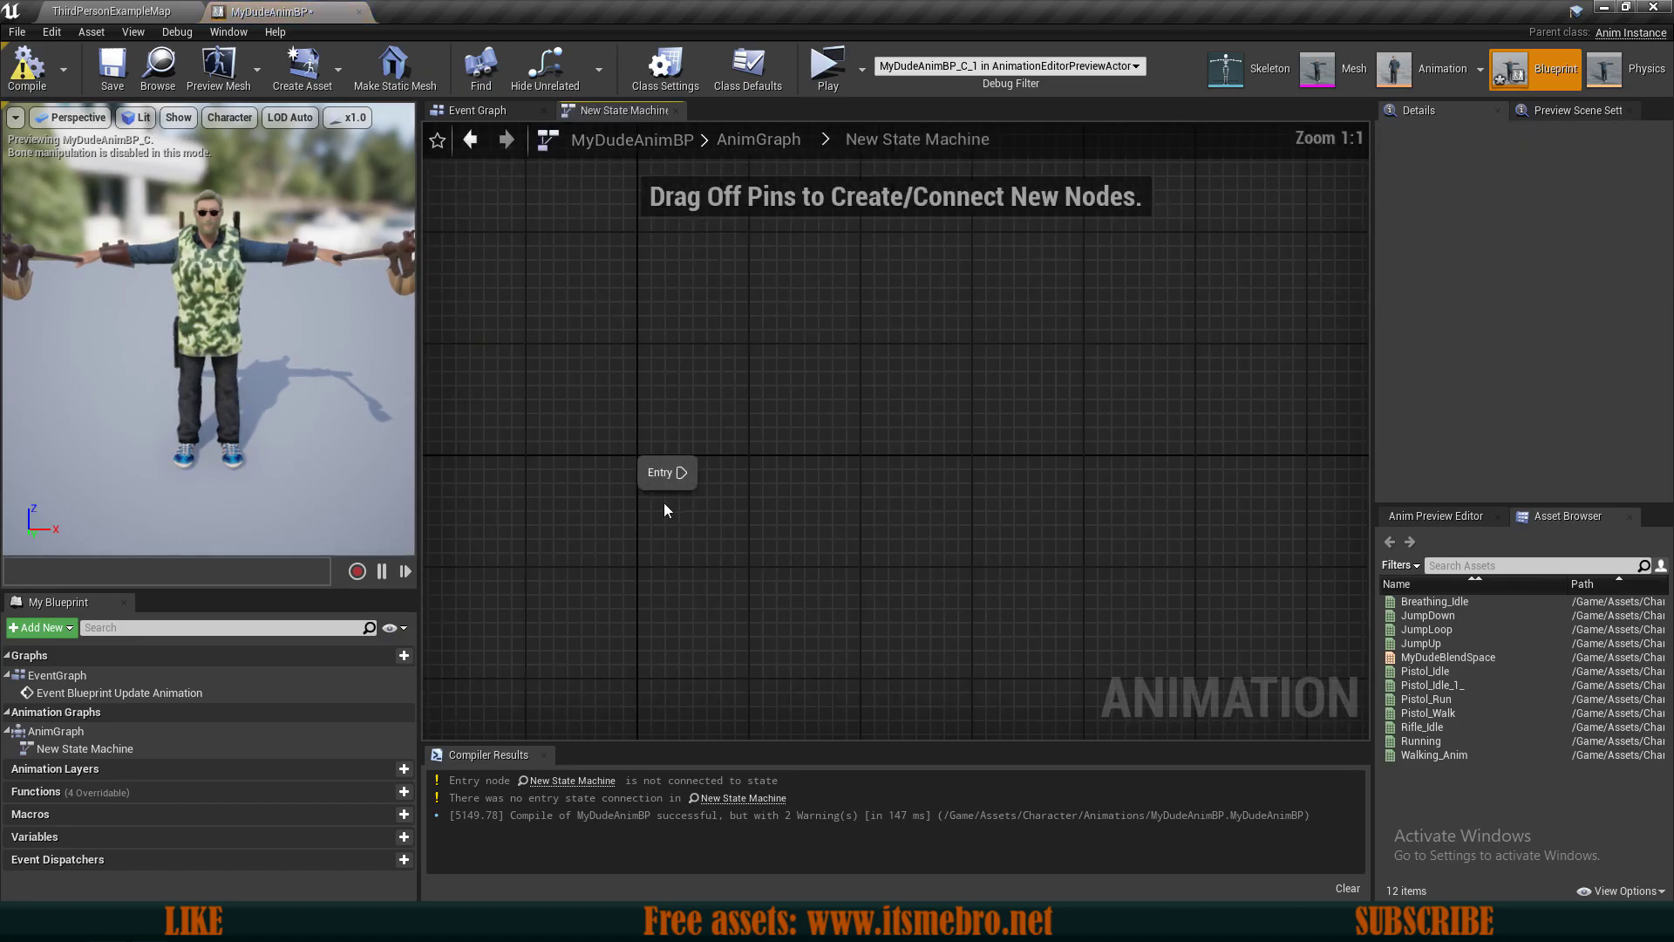
right_click_drag(829, 517, 785, 556)
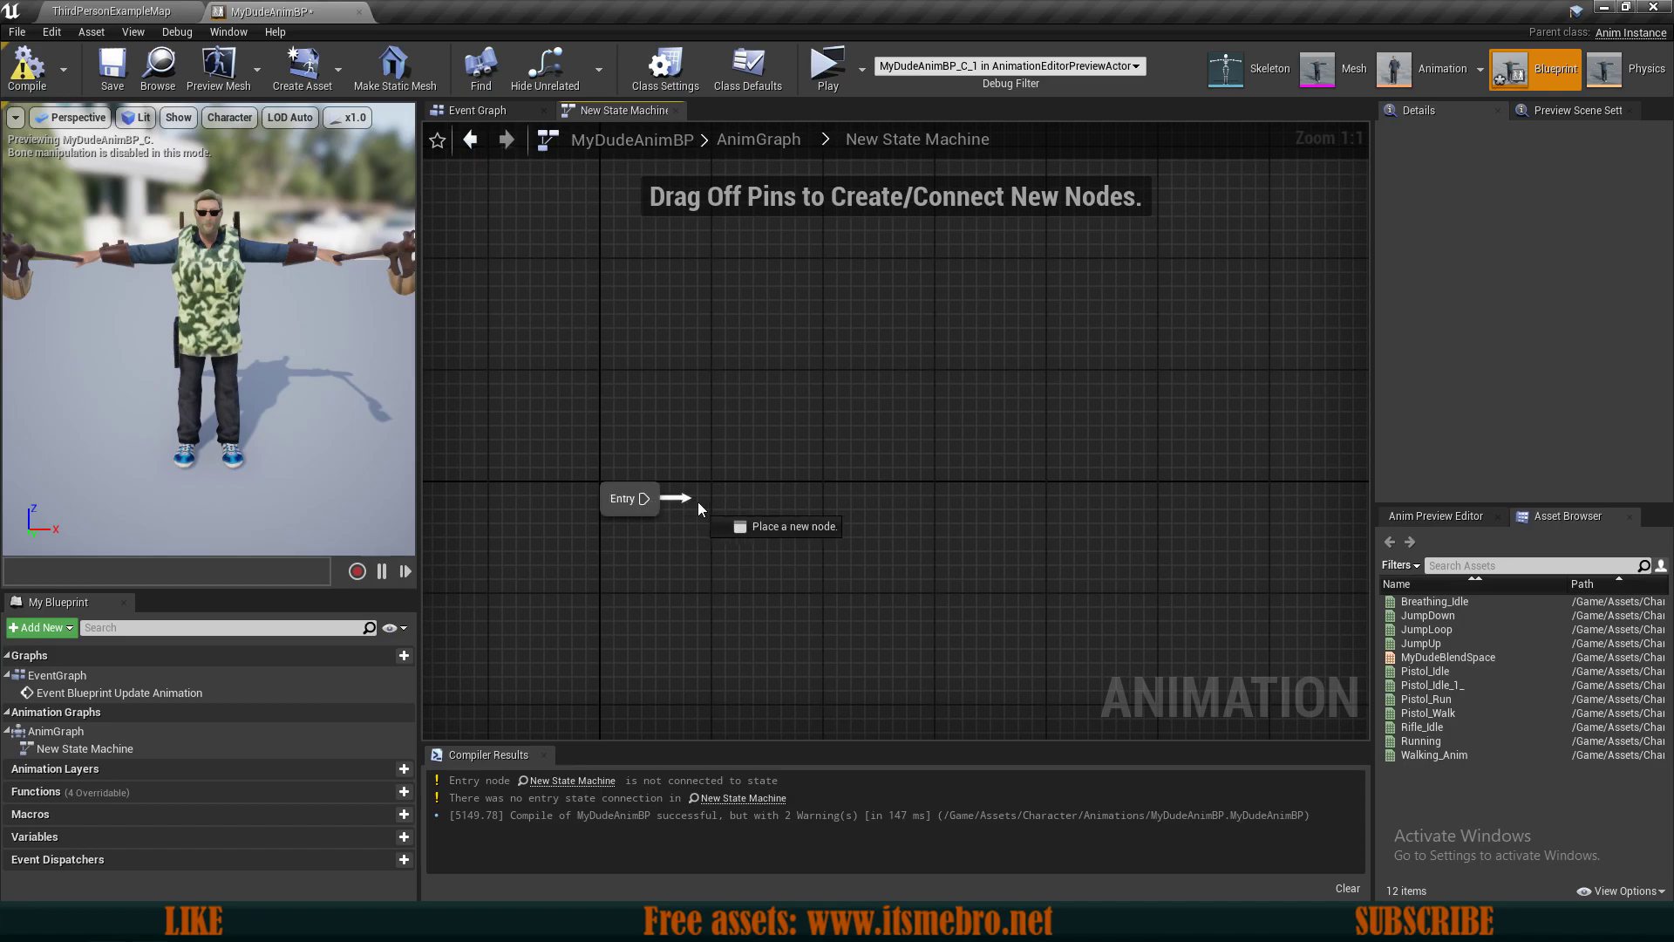
left_click_drag(693, 503, 709, 507)
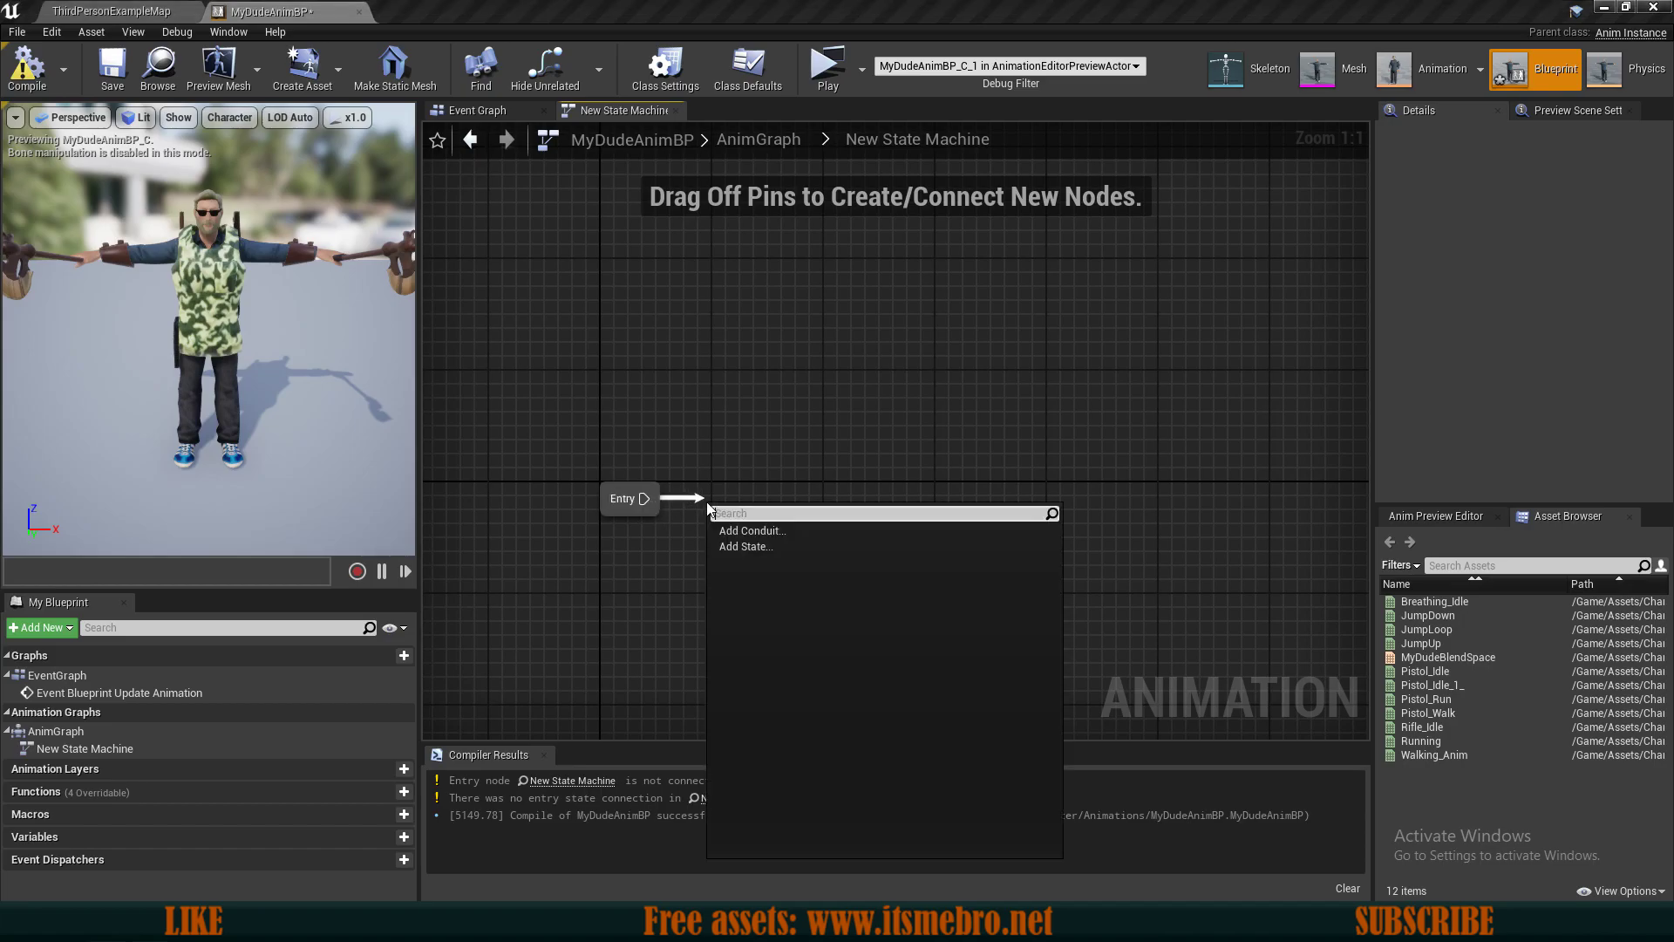
left_click(772, 549)
type("Idle/")
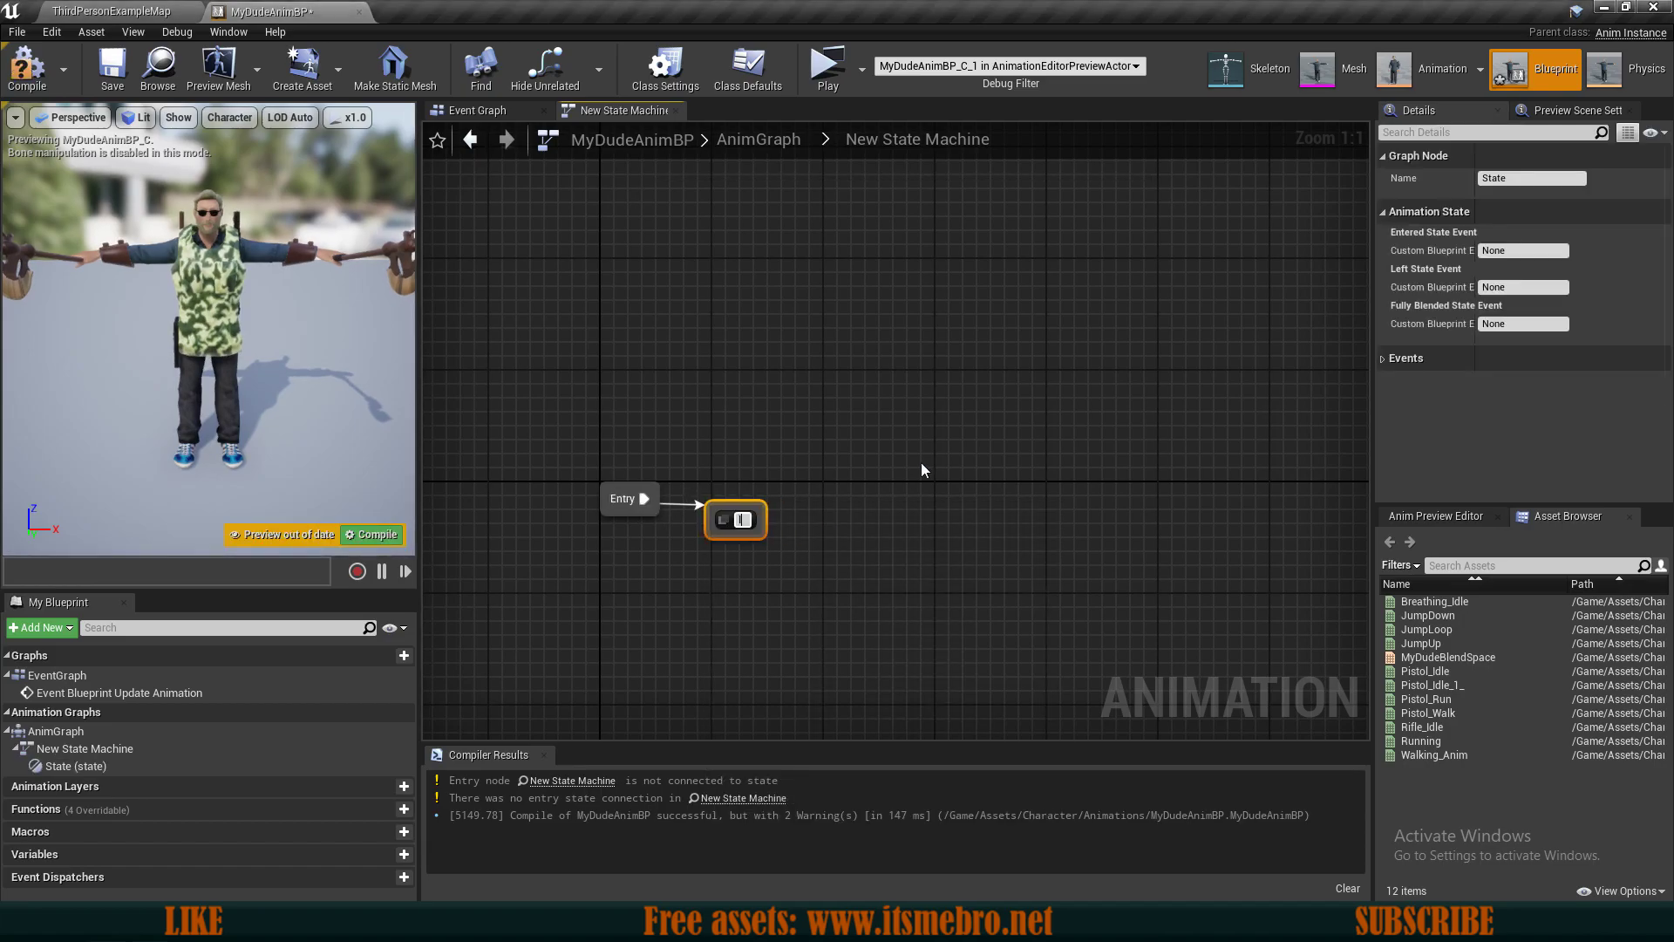
type("Move")
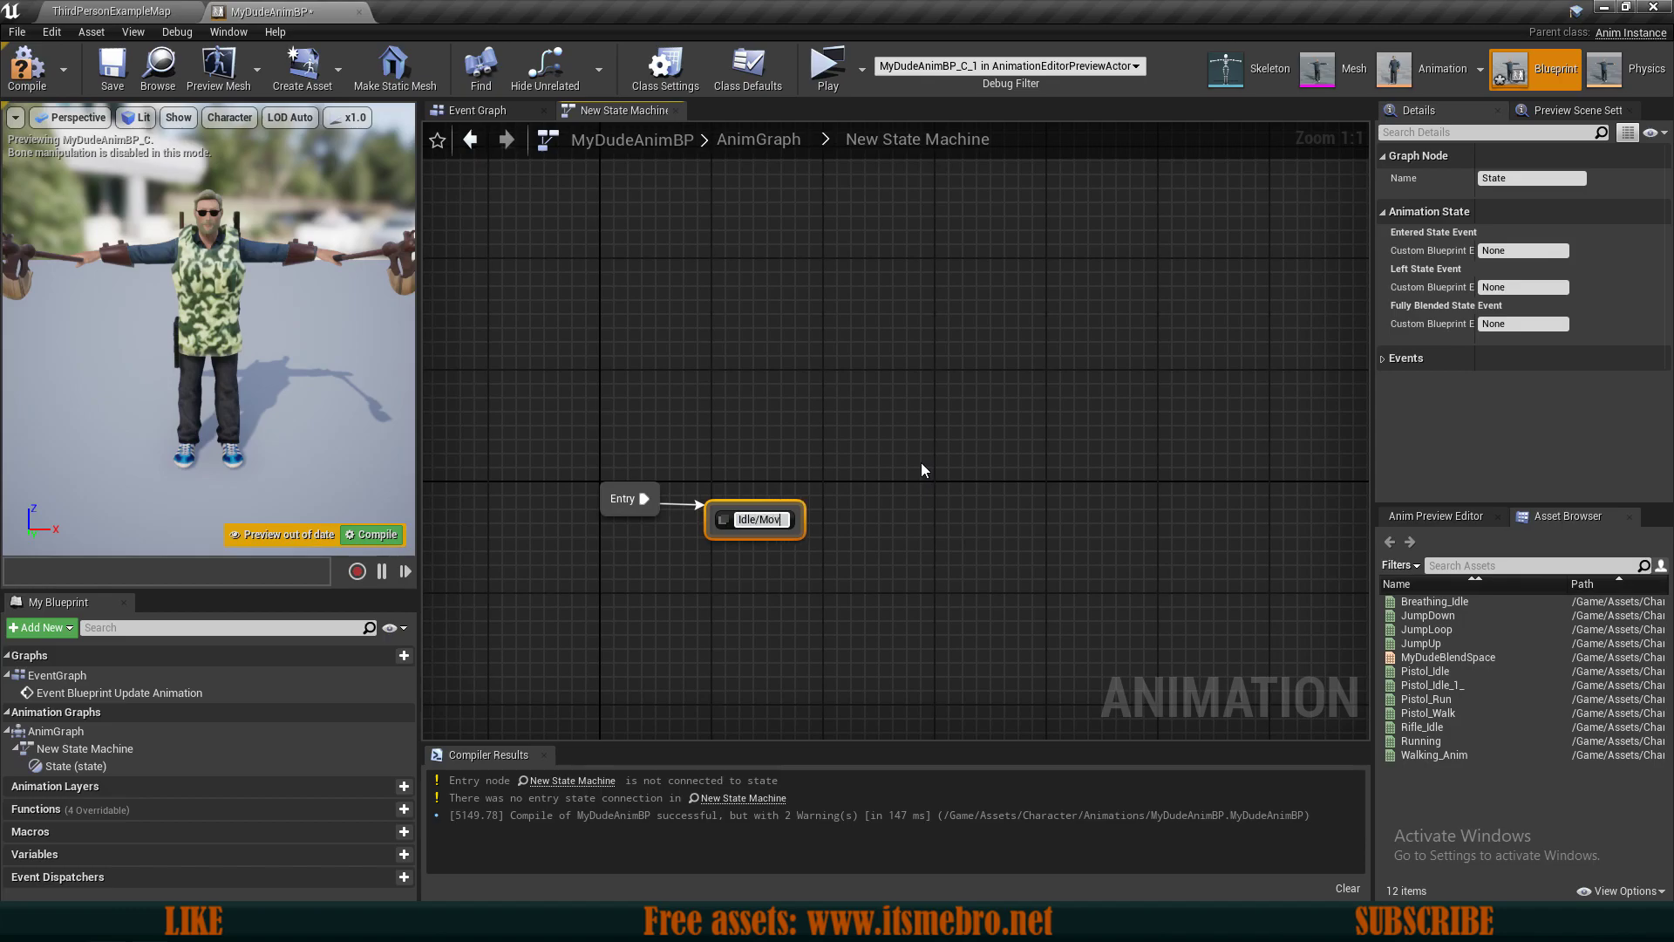
key("Return")
left_click_drag(788, 527, 835, 505)
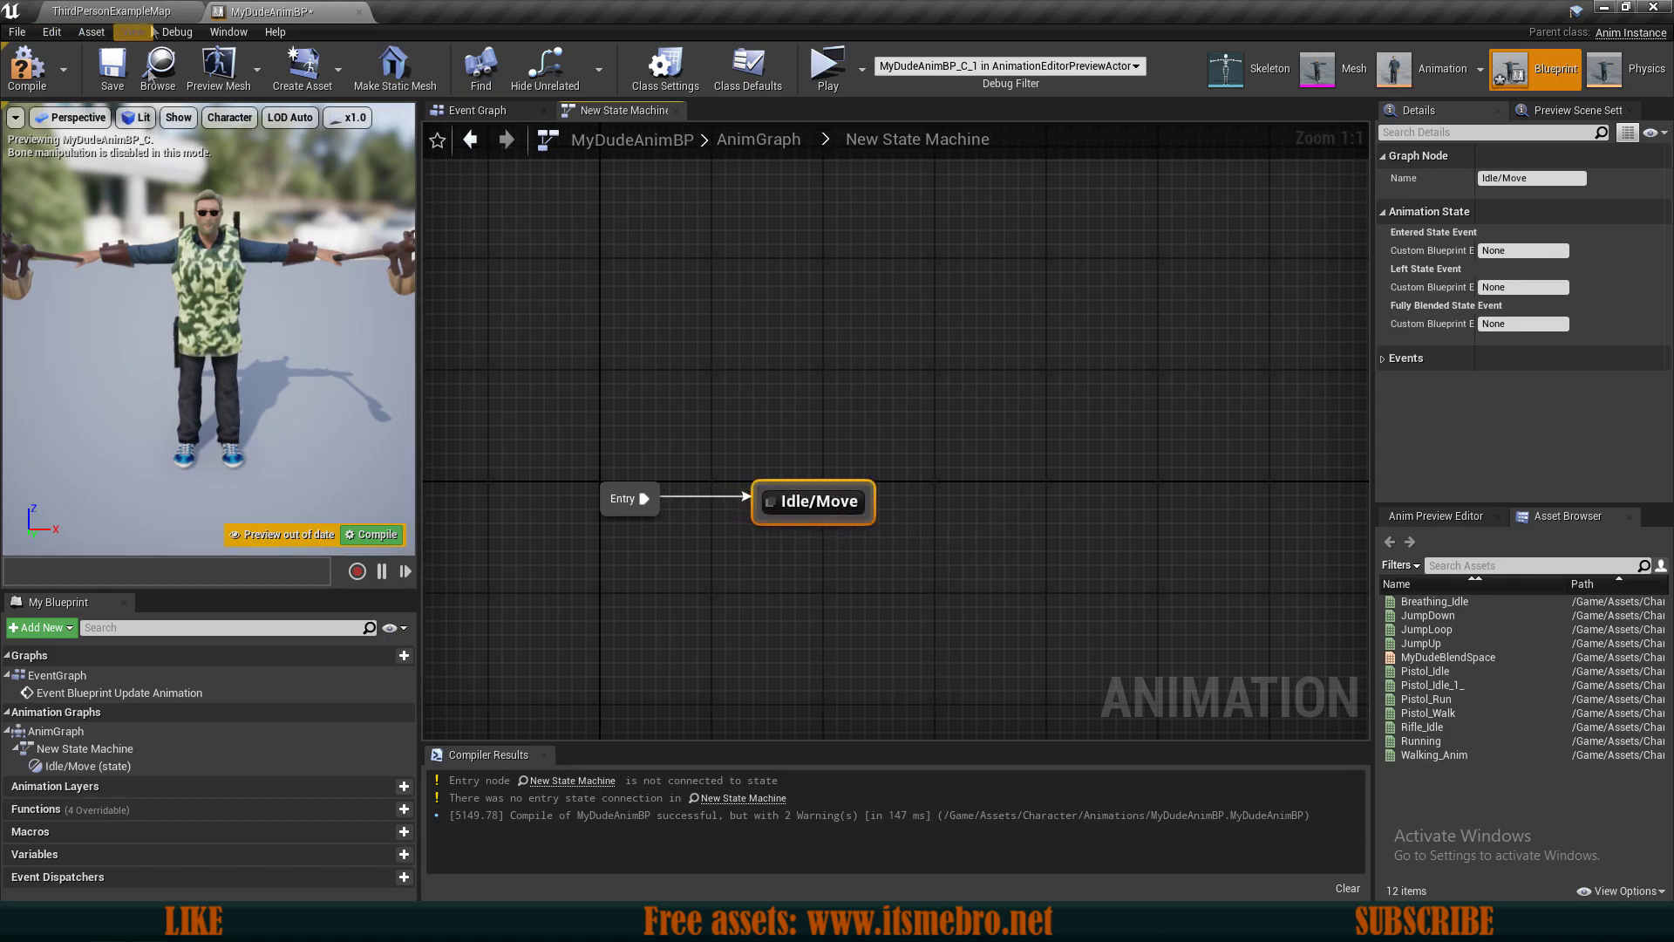
Inside the Idle/Move state, place MyDudeBlendSpace as a blendspace player and connect it to the Output Animation Pose.
double_click(809, 504)
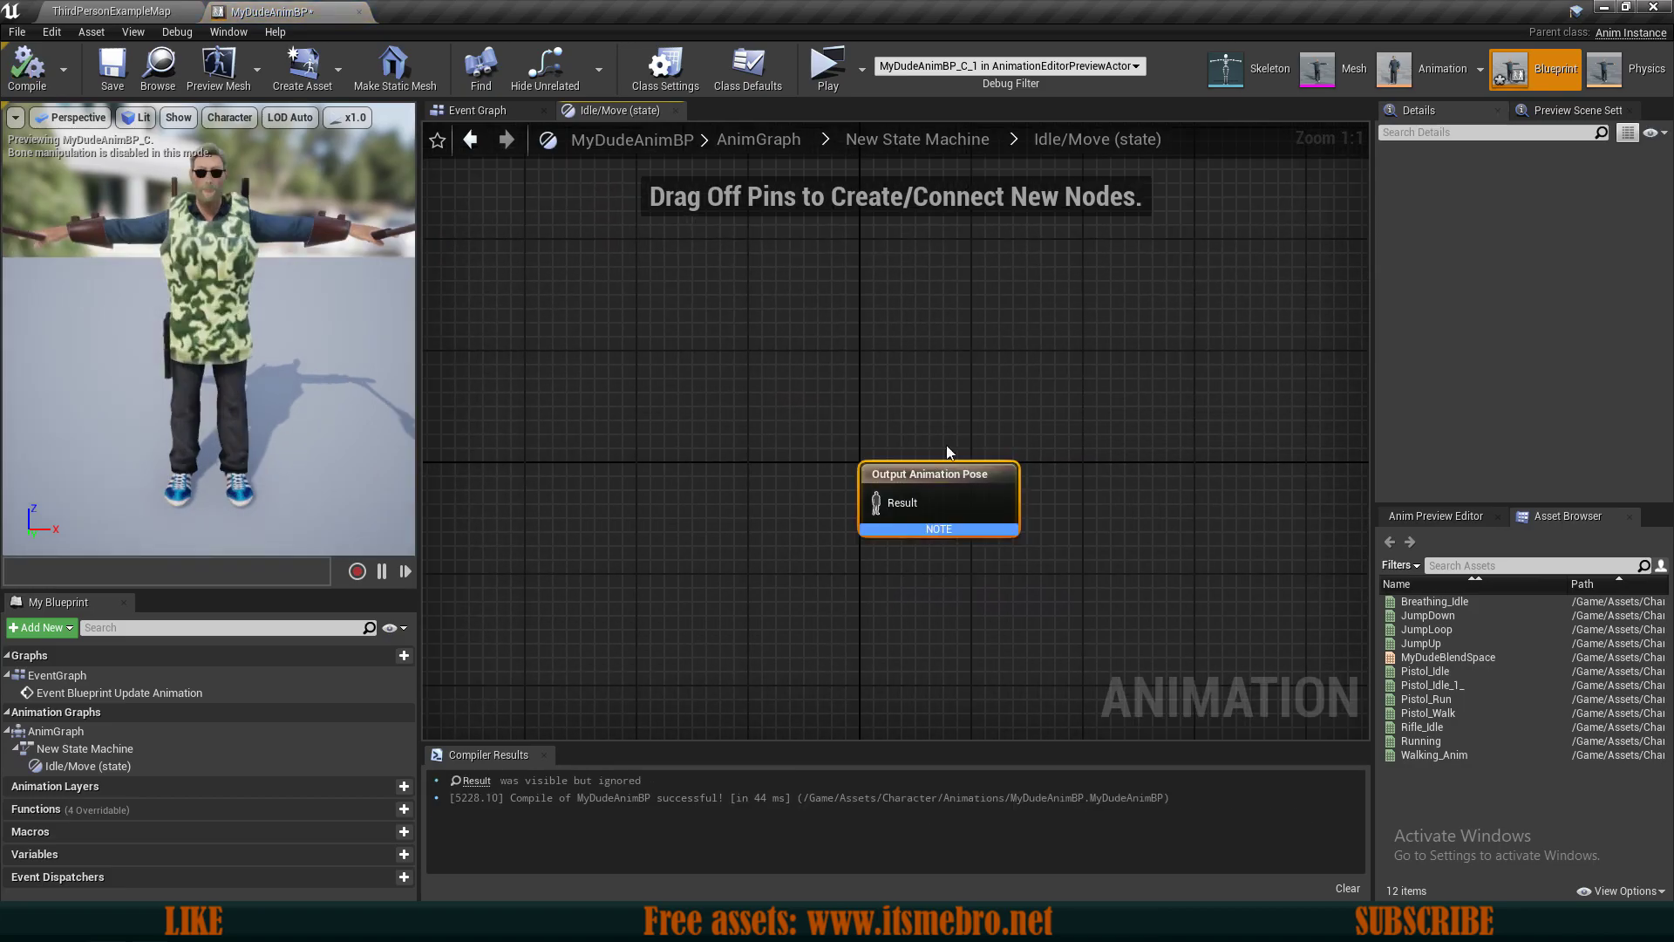
right_click_drag(949, 451, 1076, 406)
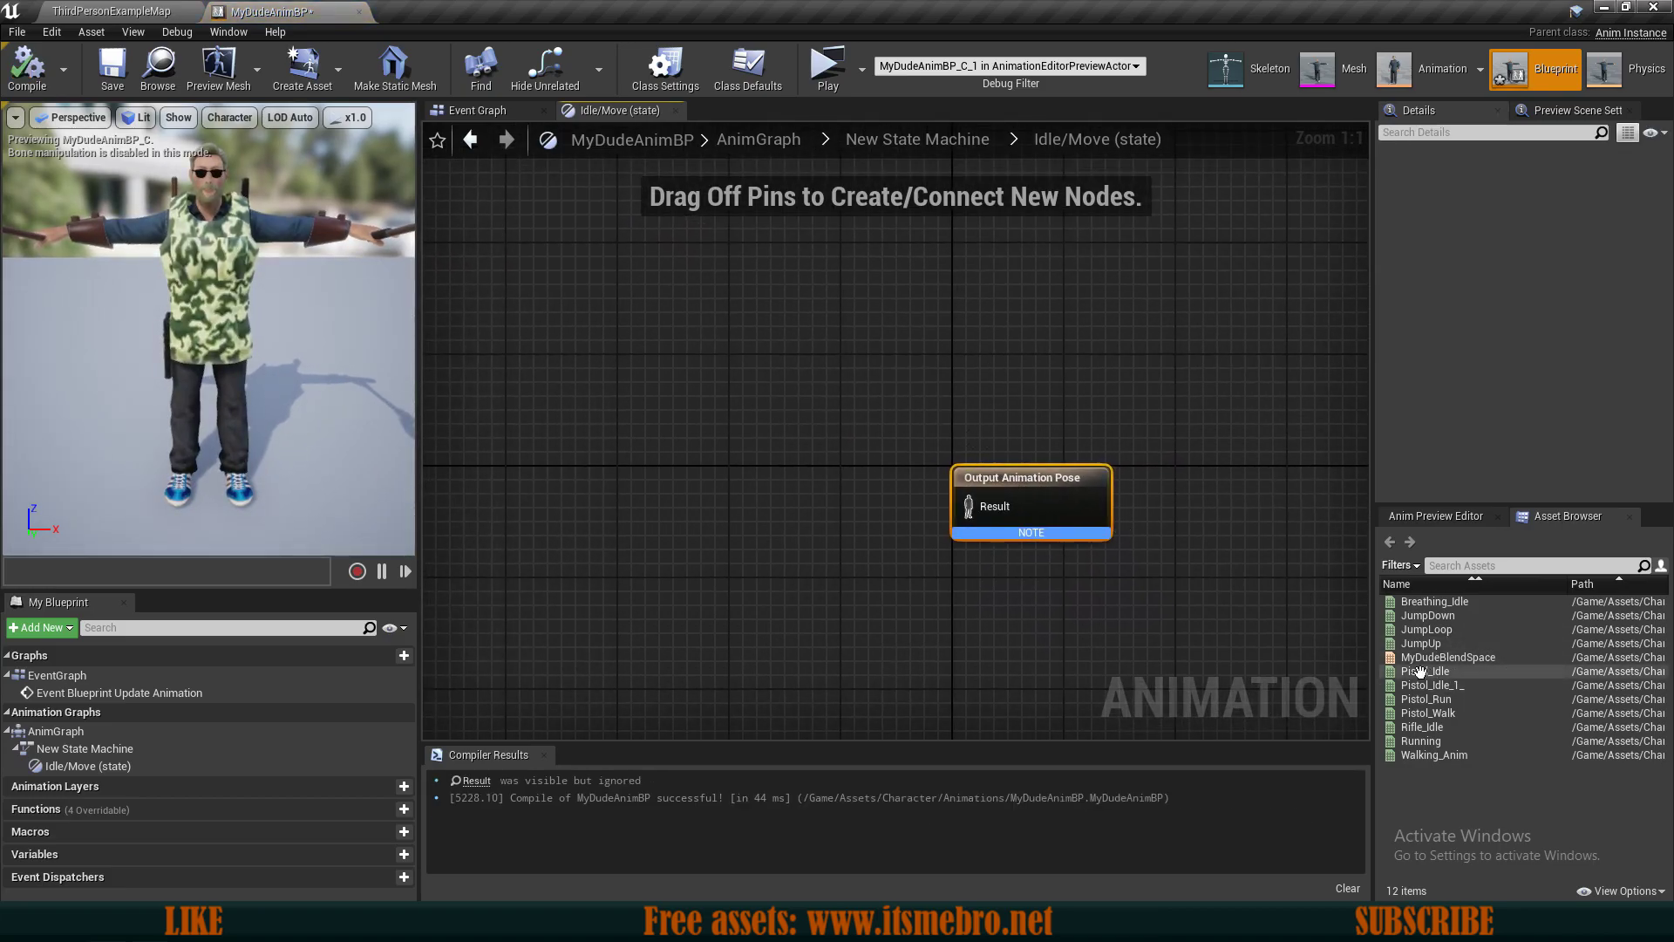
left_click(1527, 660)
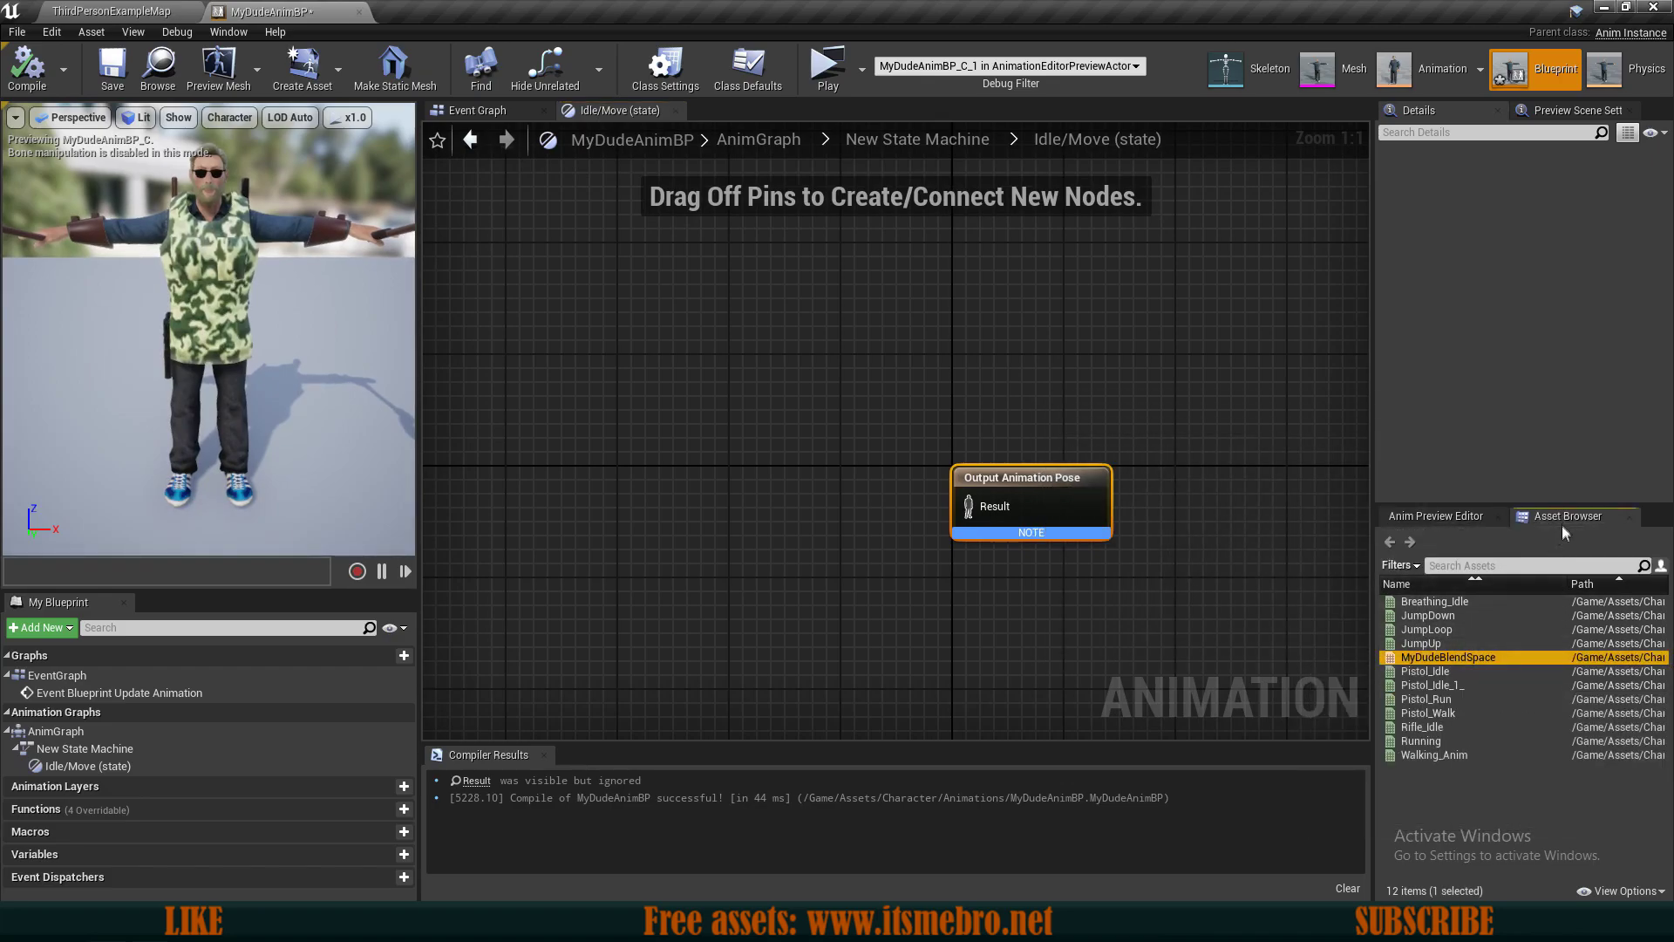
left_click_drag(1448, 657, 966, 512)
left_click_drag(824, 482, 881, 469)
right_click_drag(867, 603, 949, 594)
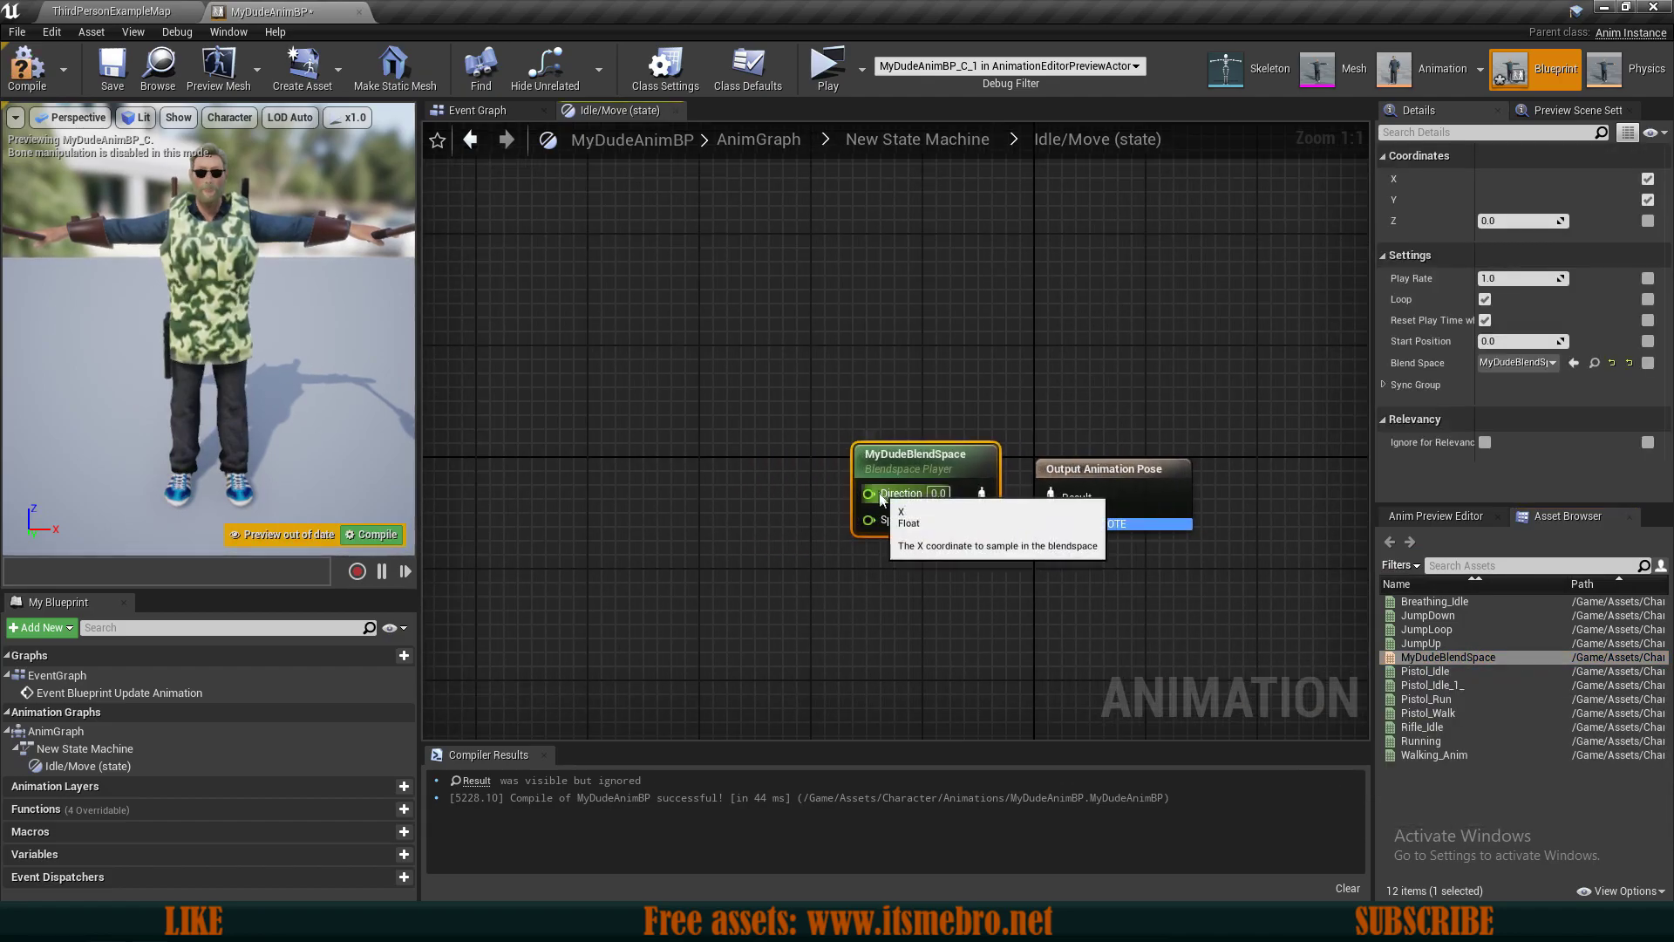
Promote the blendspace player's Direction input to a variable named Direction.
right_click_drag(879, 492, 969, 502)
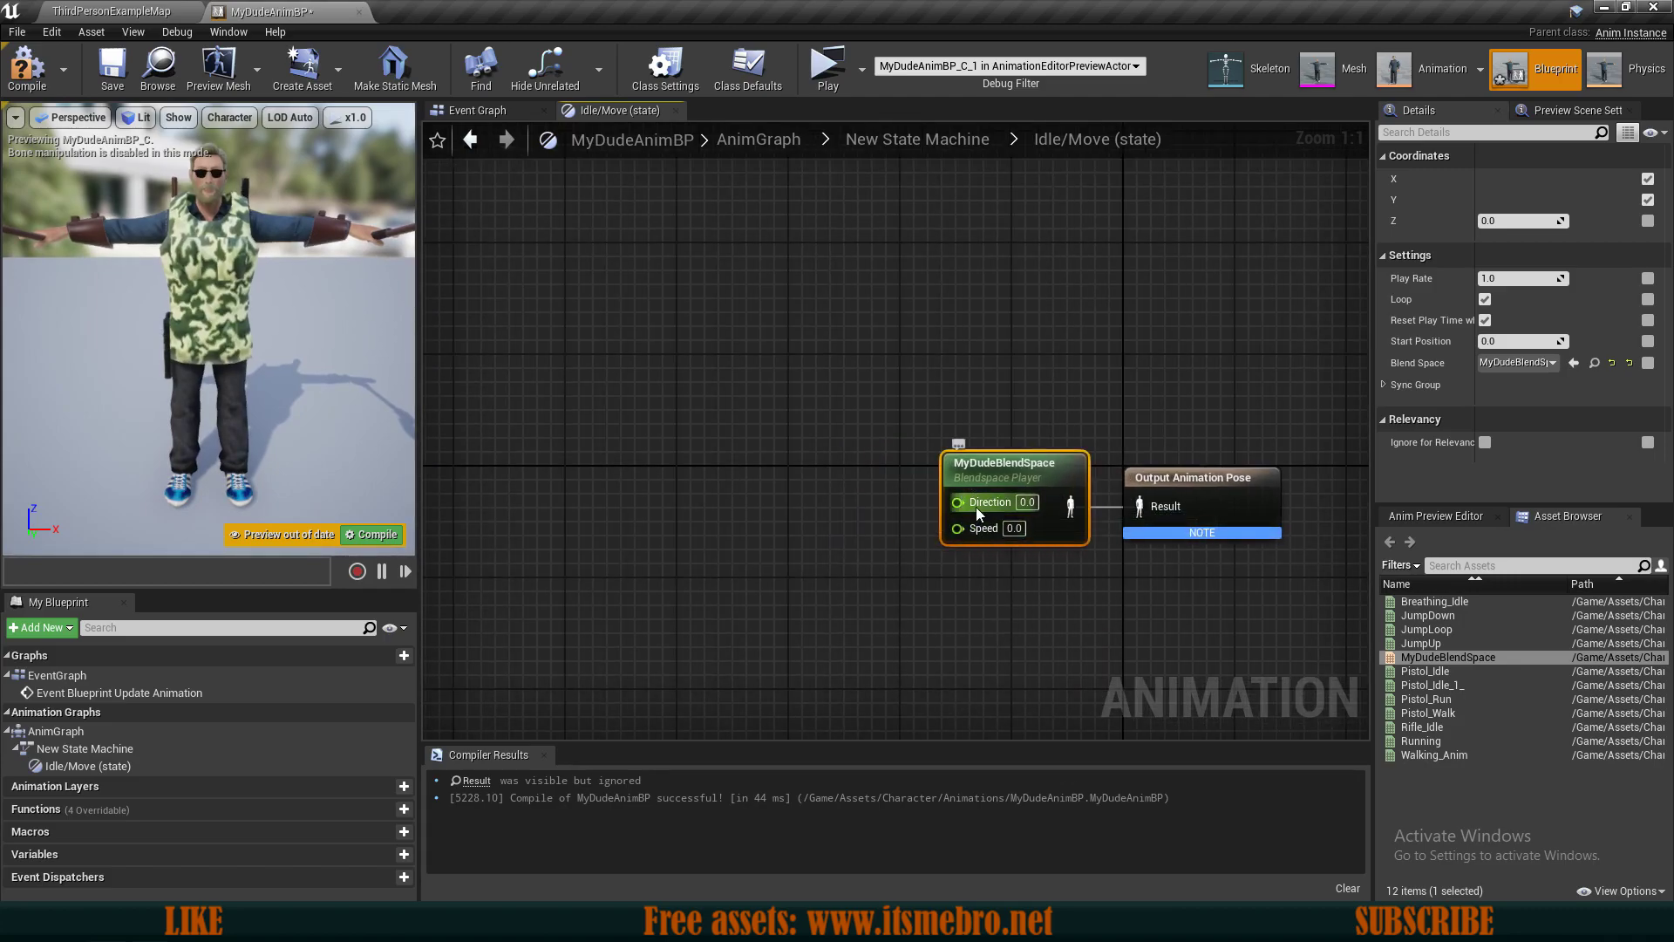
left_click_drag(957, 502, 857, 478)
left_click(898, 537)
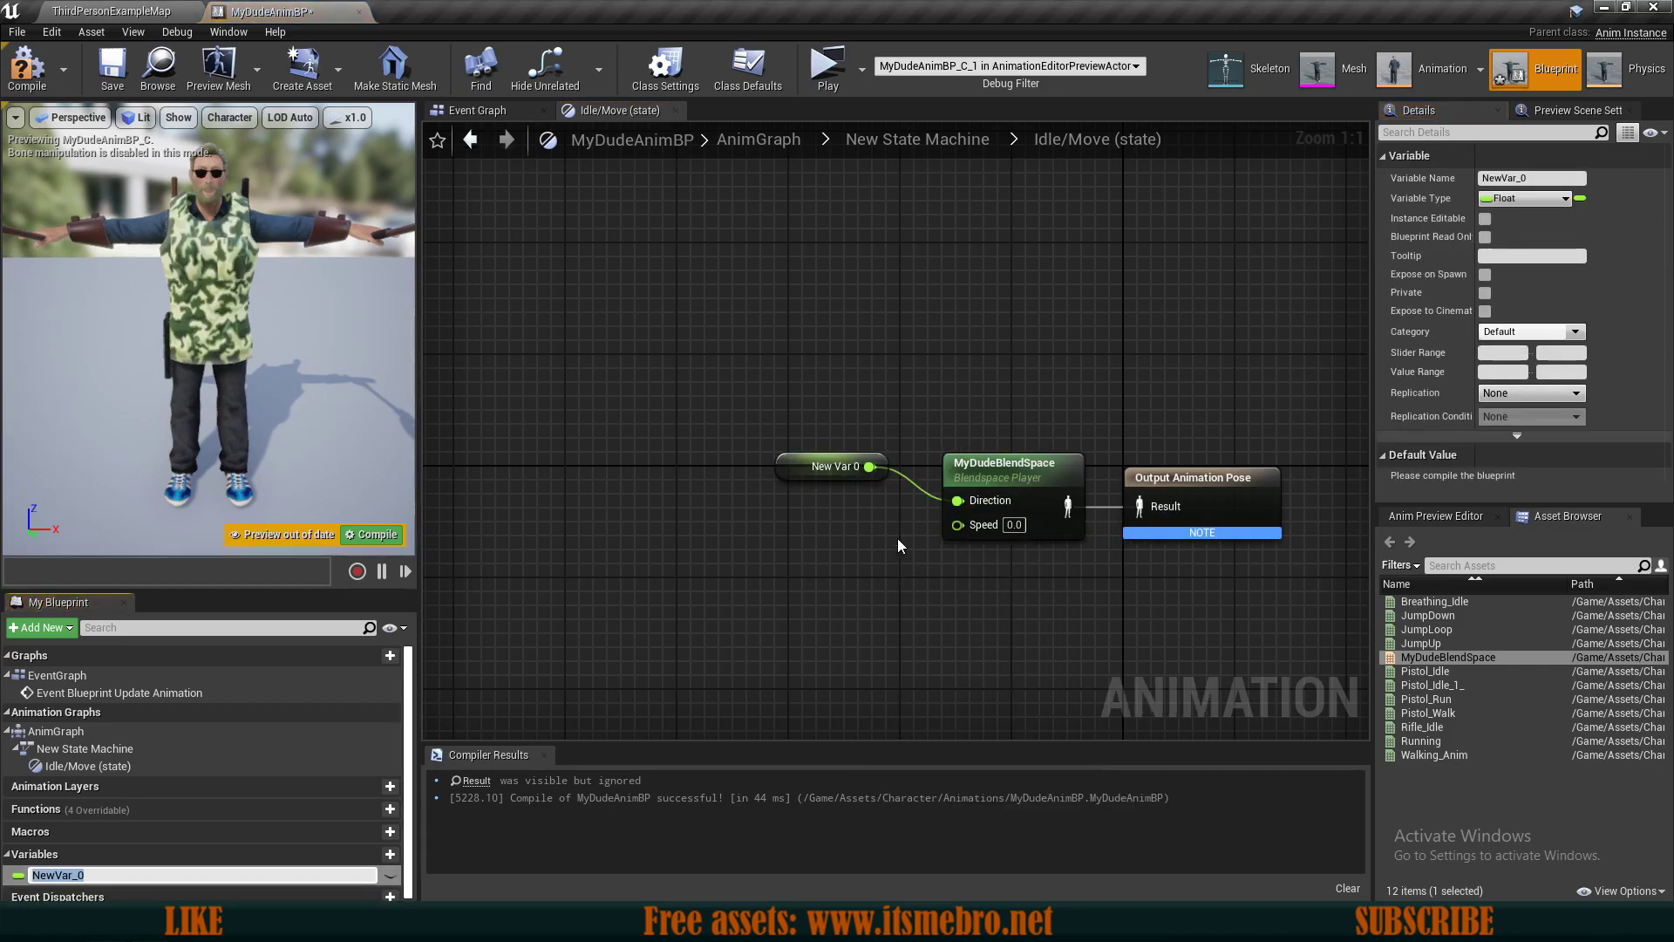
type("Direction")
key("Return")
Promote the blendspace player's Speed input to a variable named Speed and place its node just below the Direction node.
left_click_drag(957, 524, 856, 537)
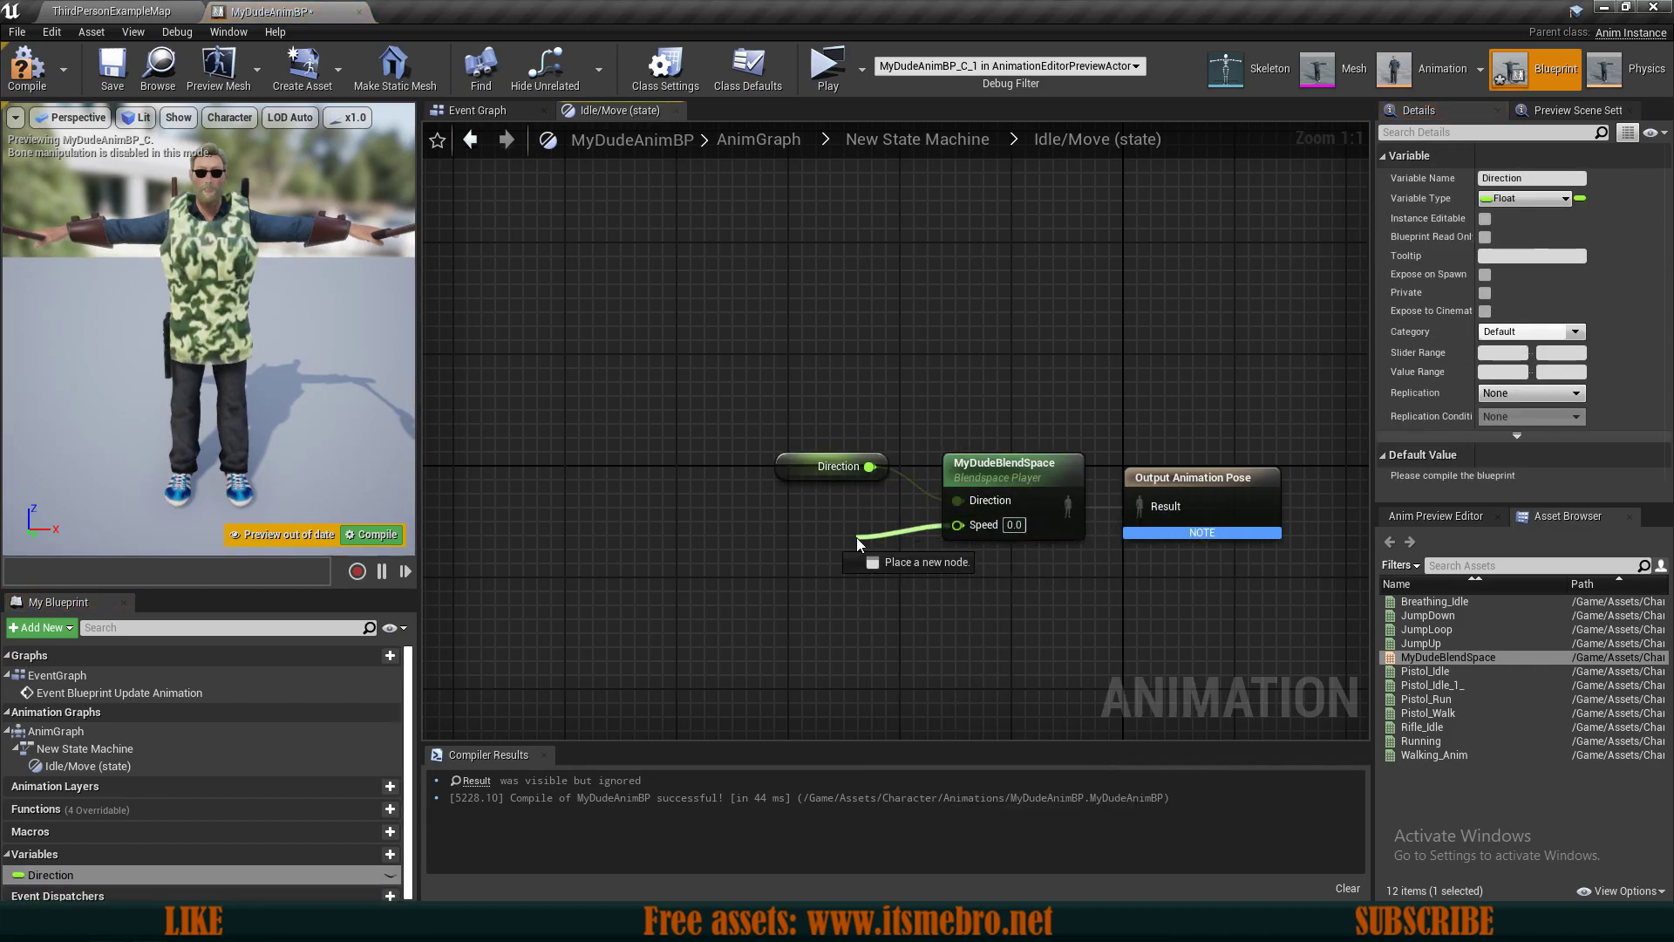
left_click(939, 593)
type("Speed")
key("Return")
left_click_drag(820, 471, 819, 498)
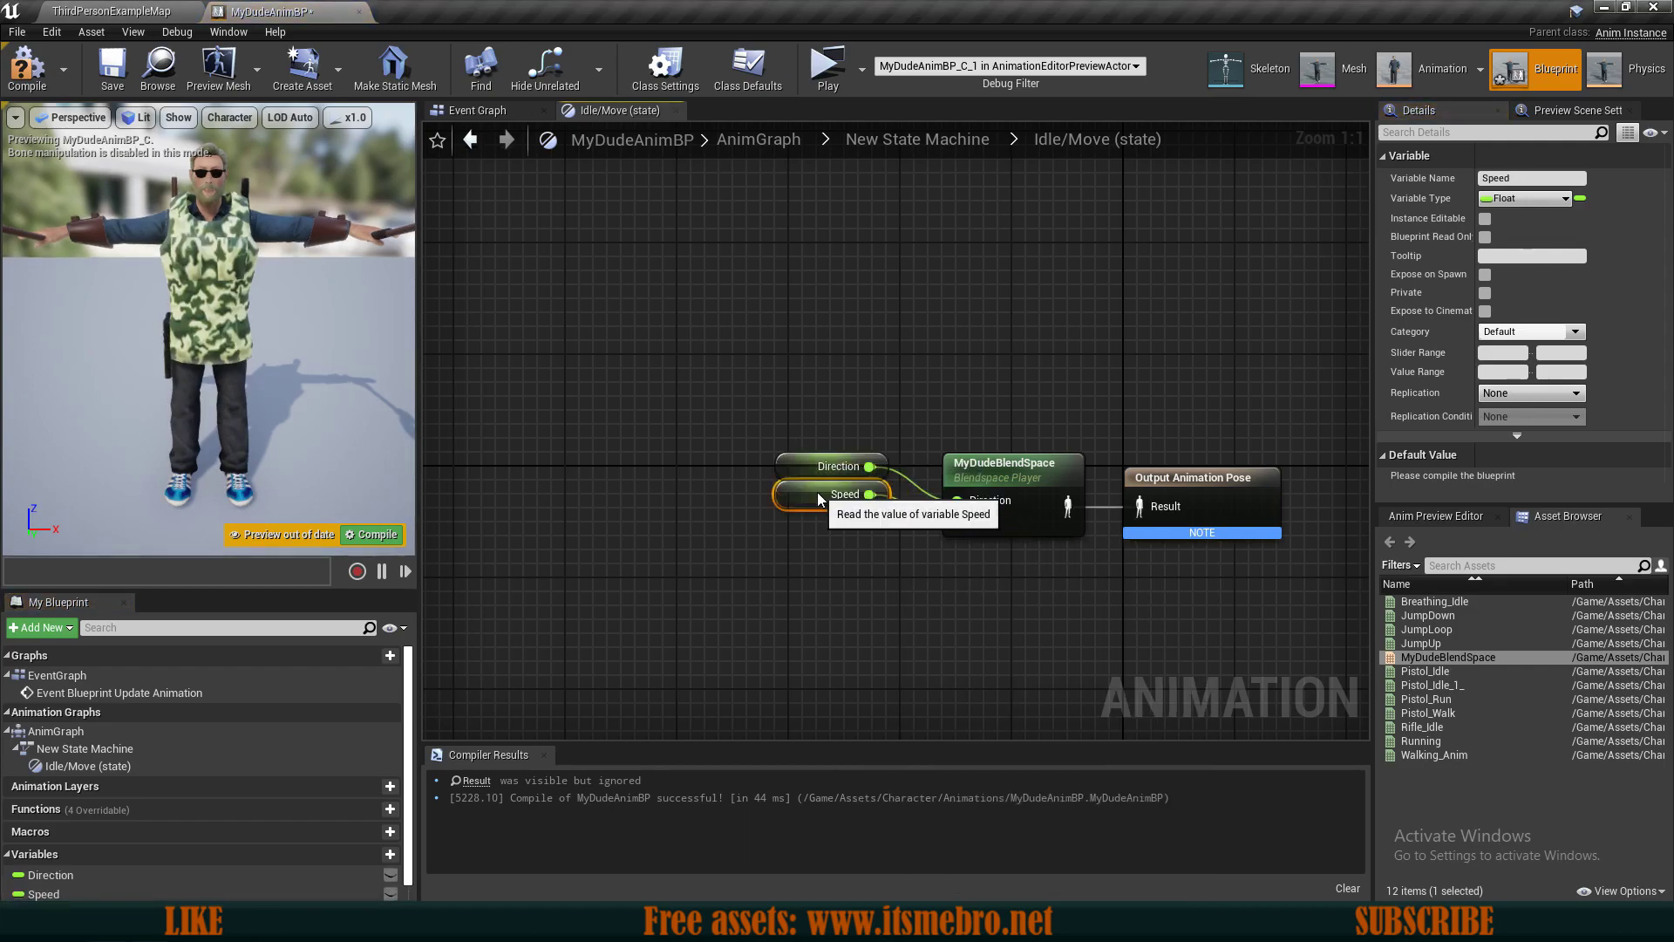
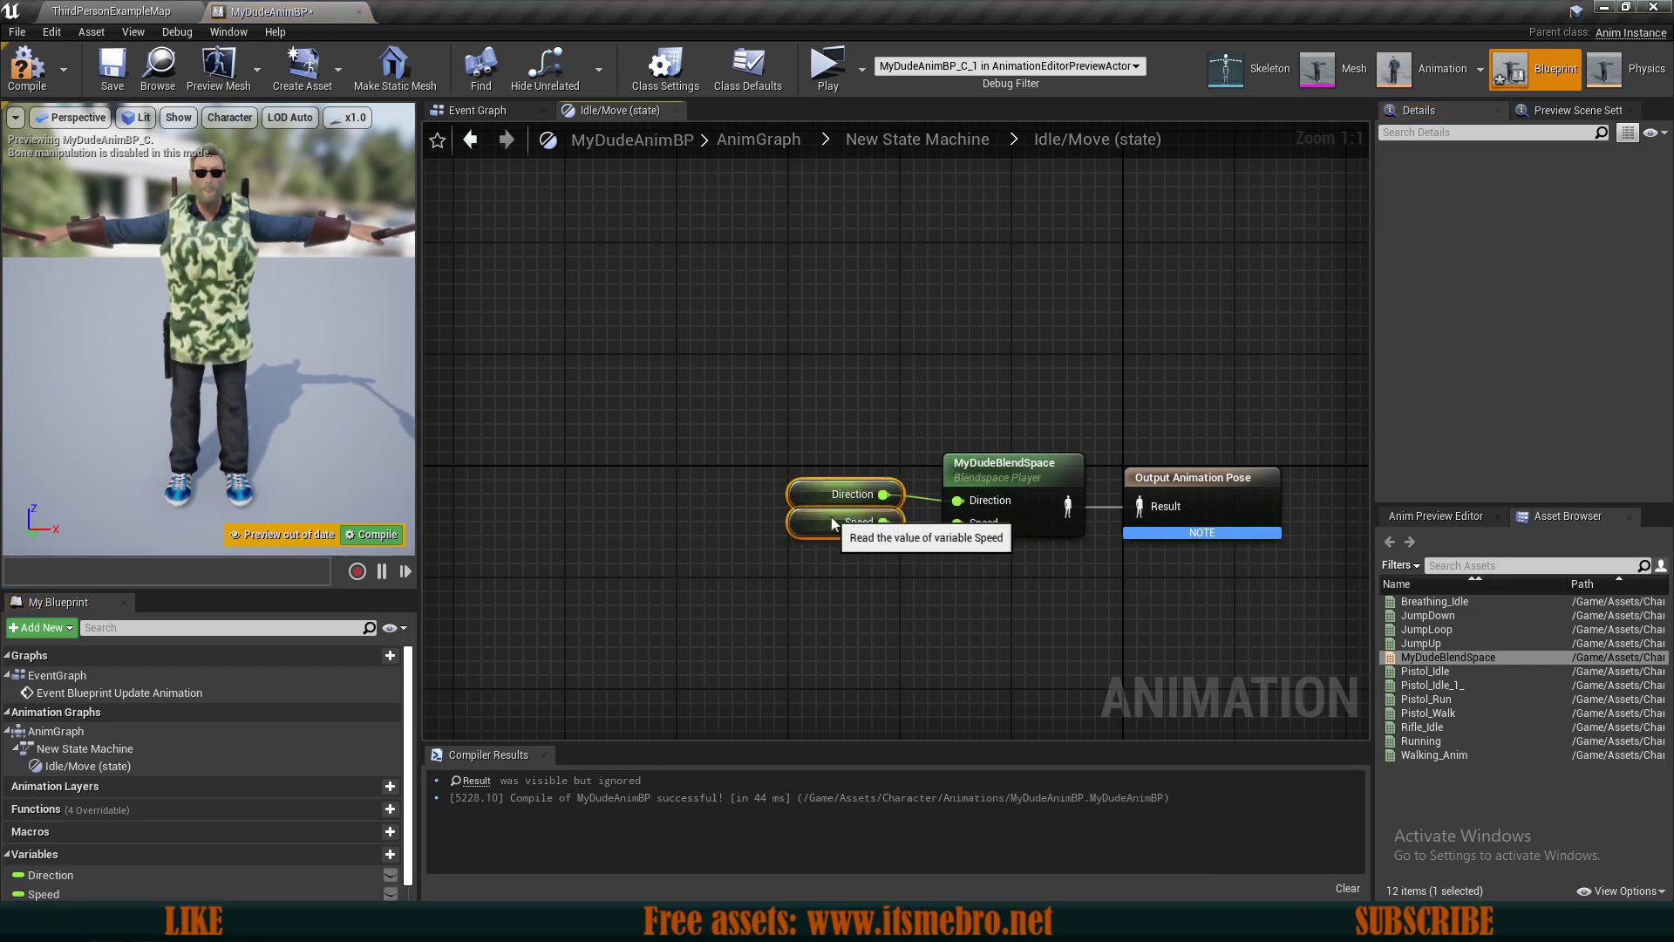
Move the Direction and Speed nodes closer to the blendspace player and compile the Animation Blueprint.
left_click(838, 555)
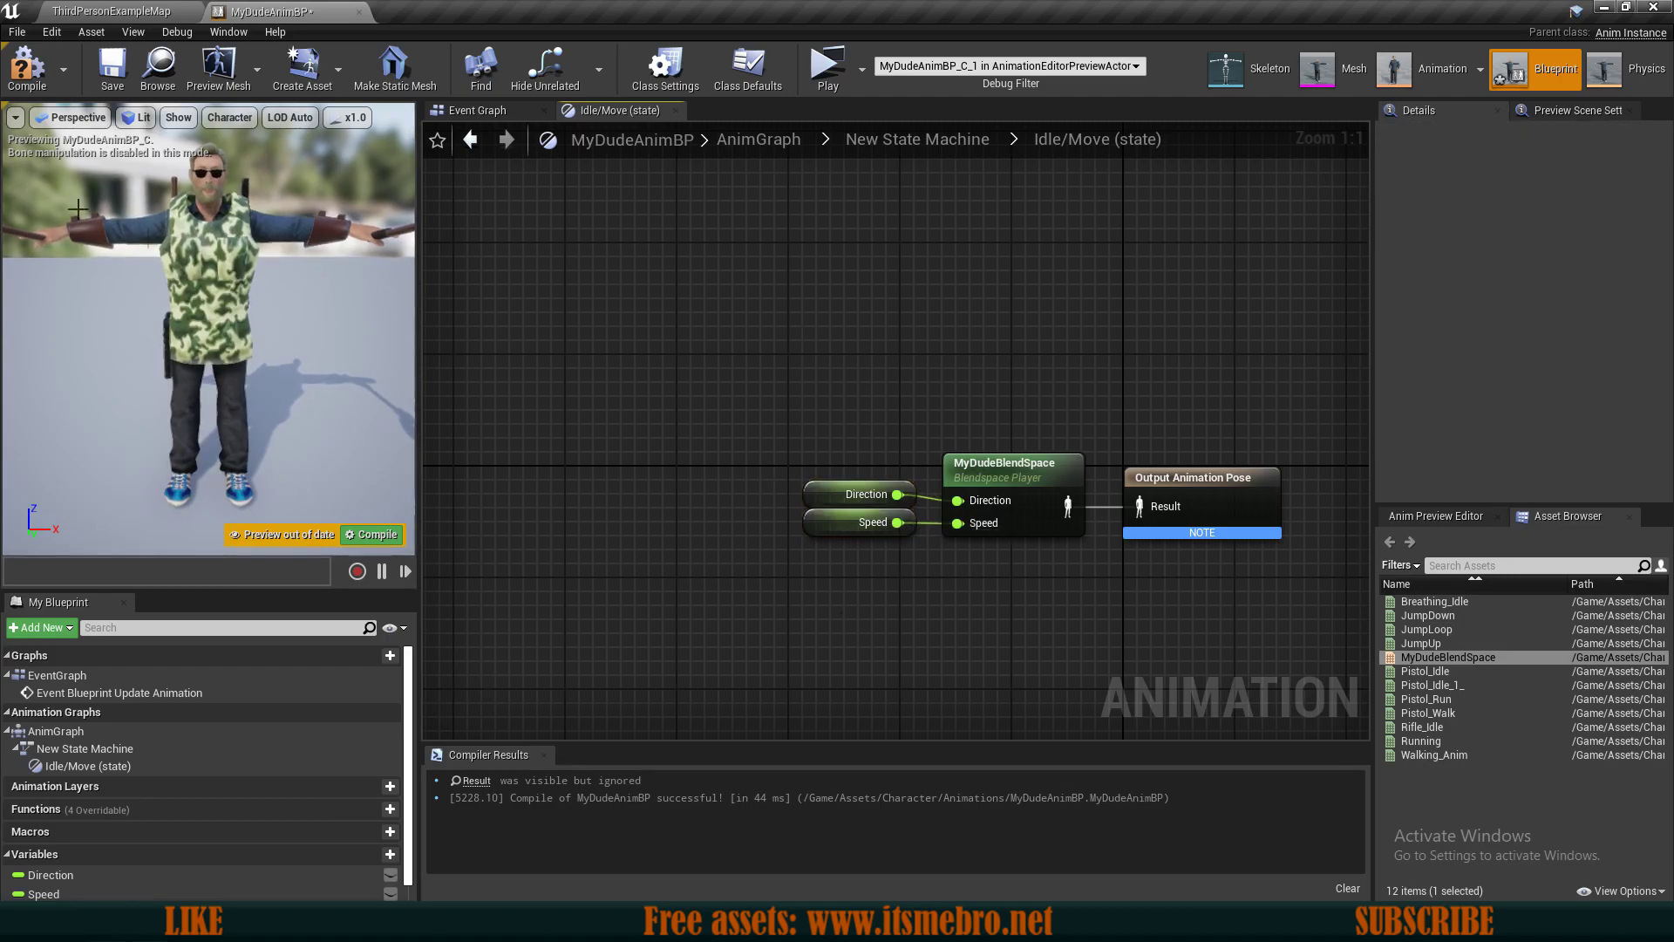
left_click(26, 71)
left_click(821, 517)
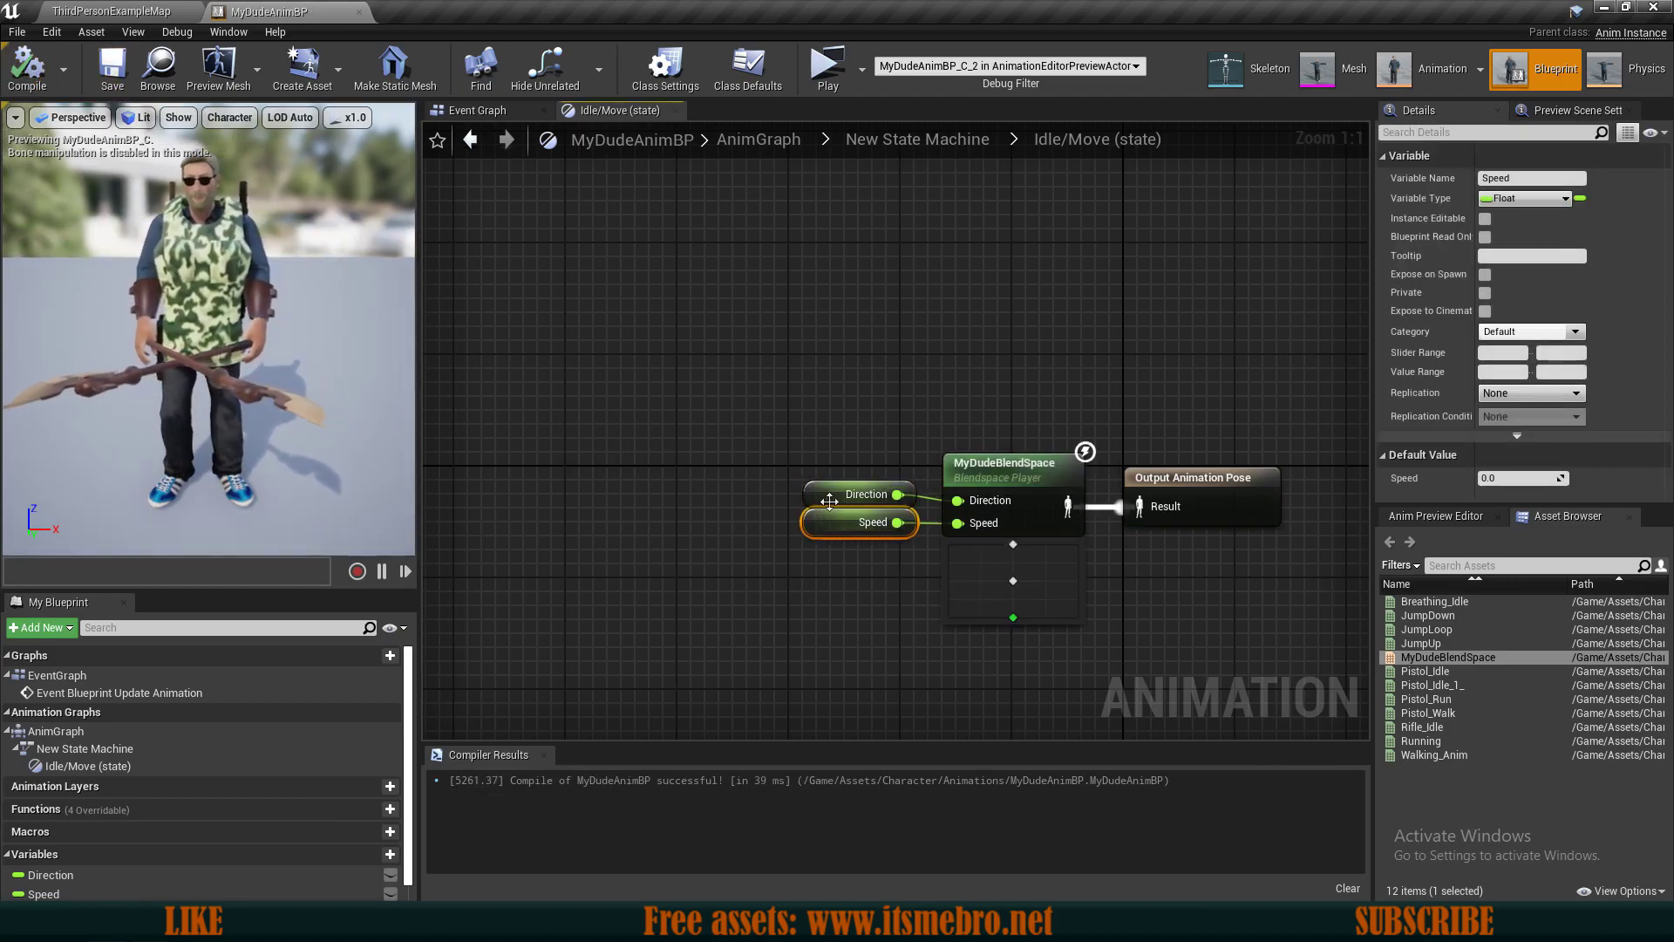
right_click_drag(893, 611, 816, 582)
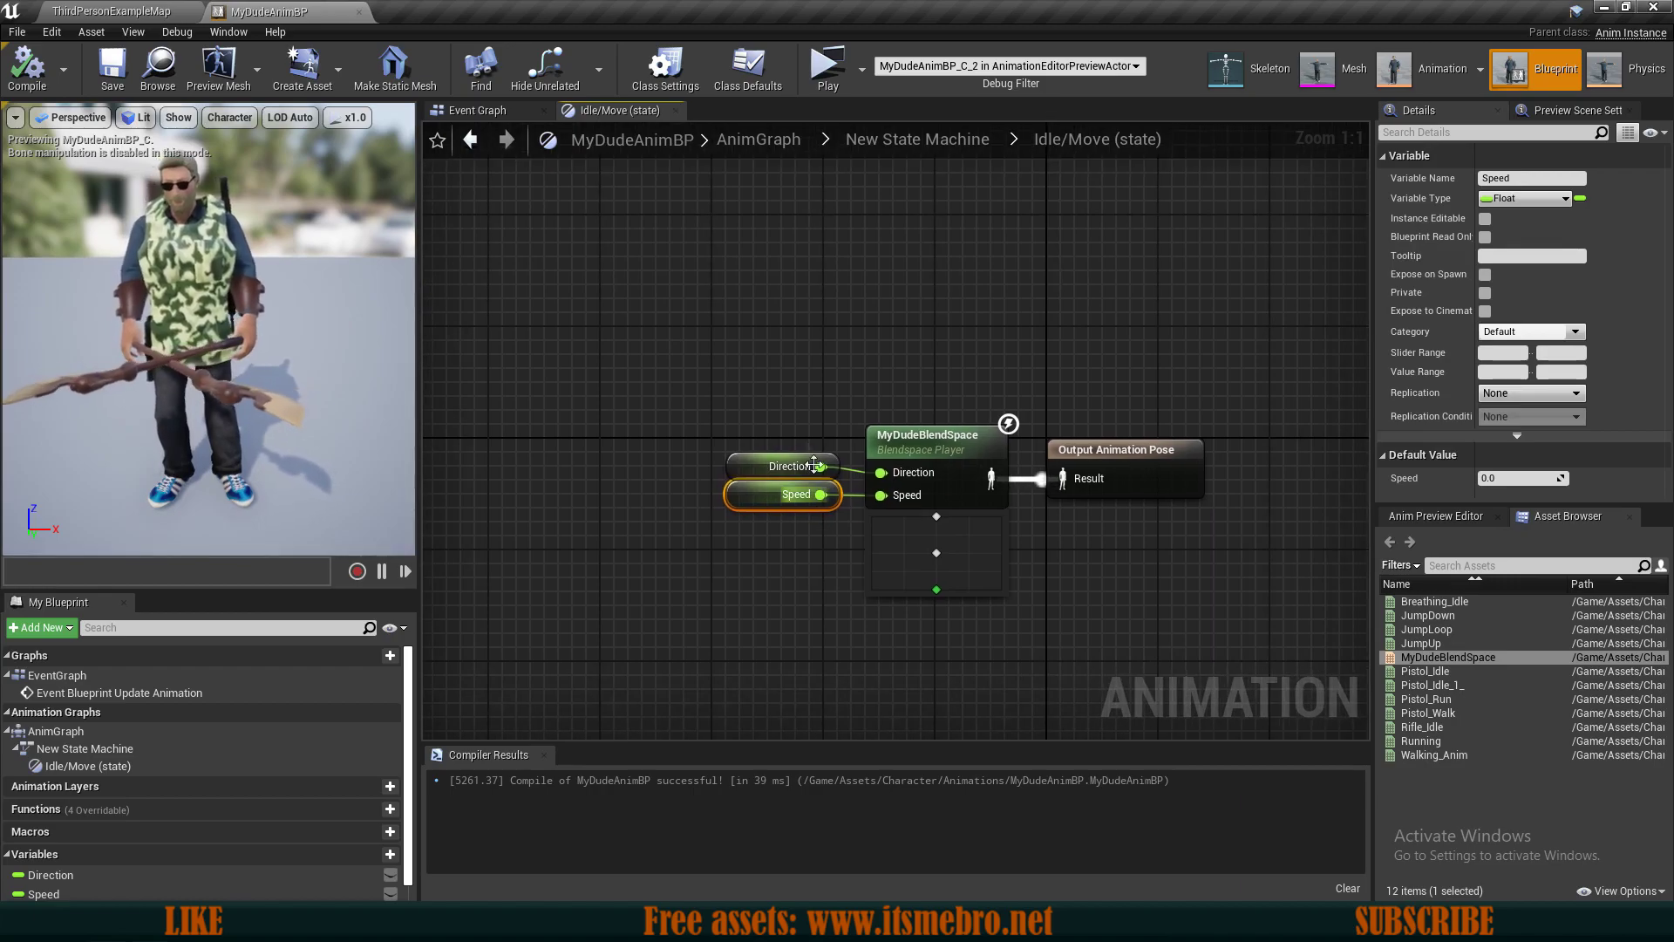
left_click(796, 405)
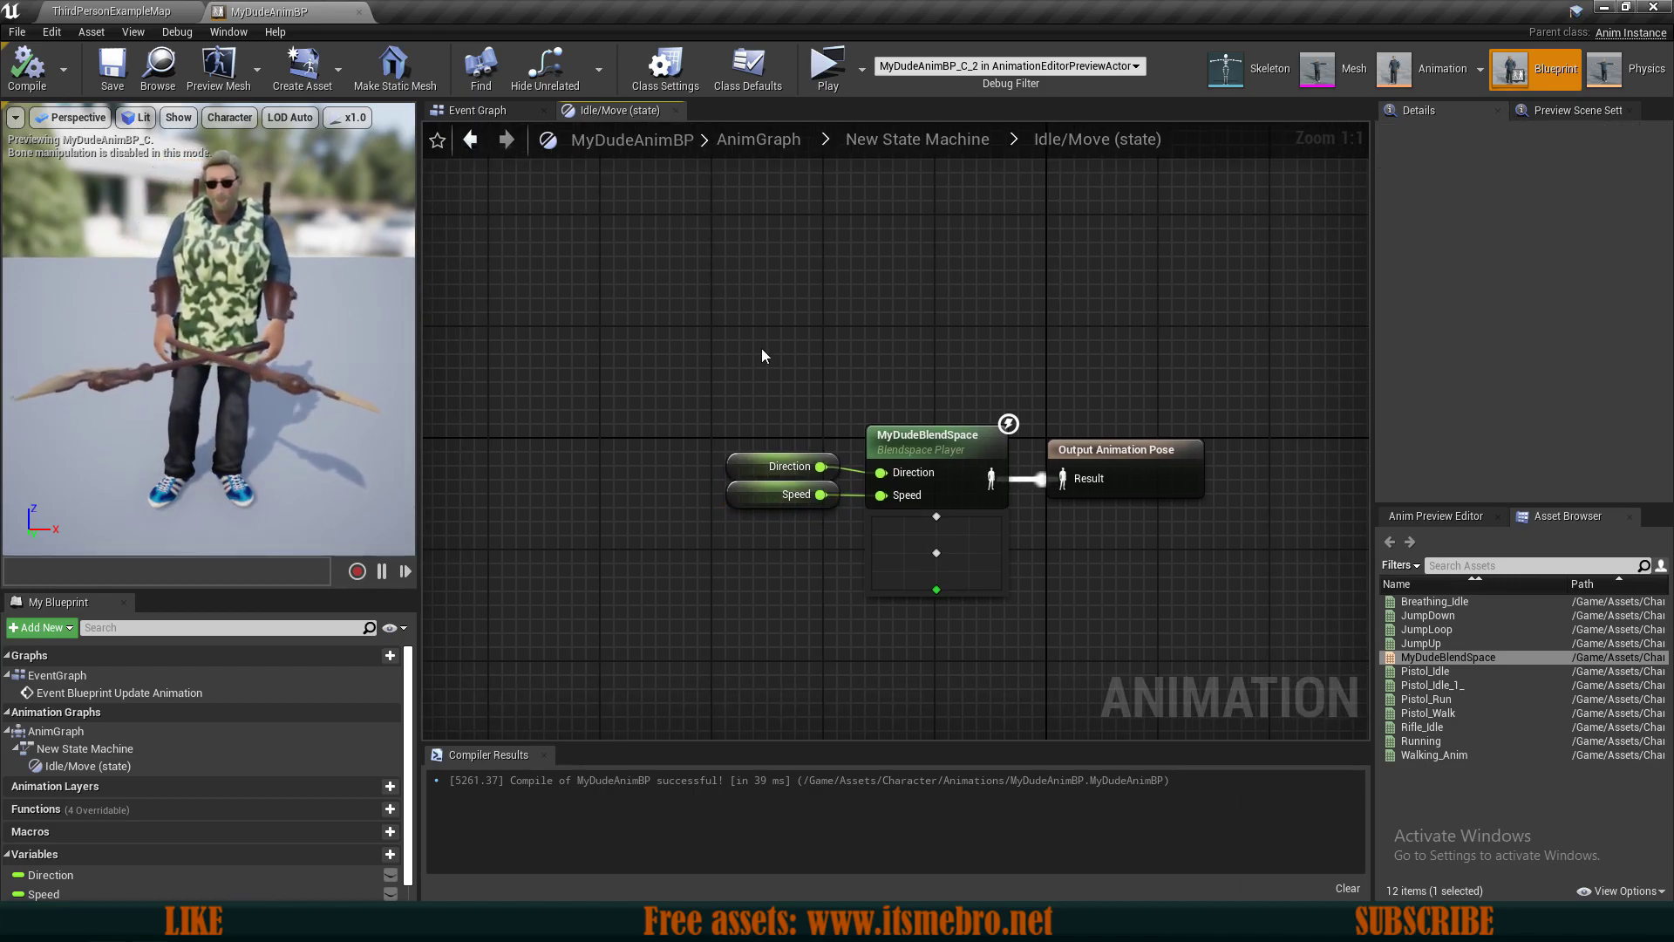
left_click(767, 495)
left_click(571, 222)
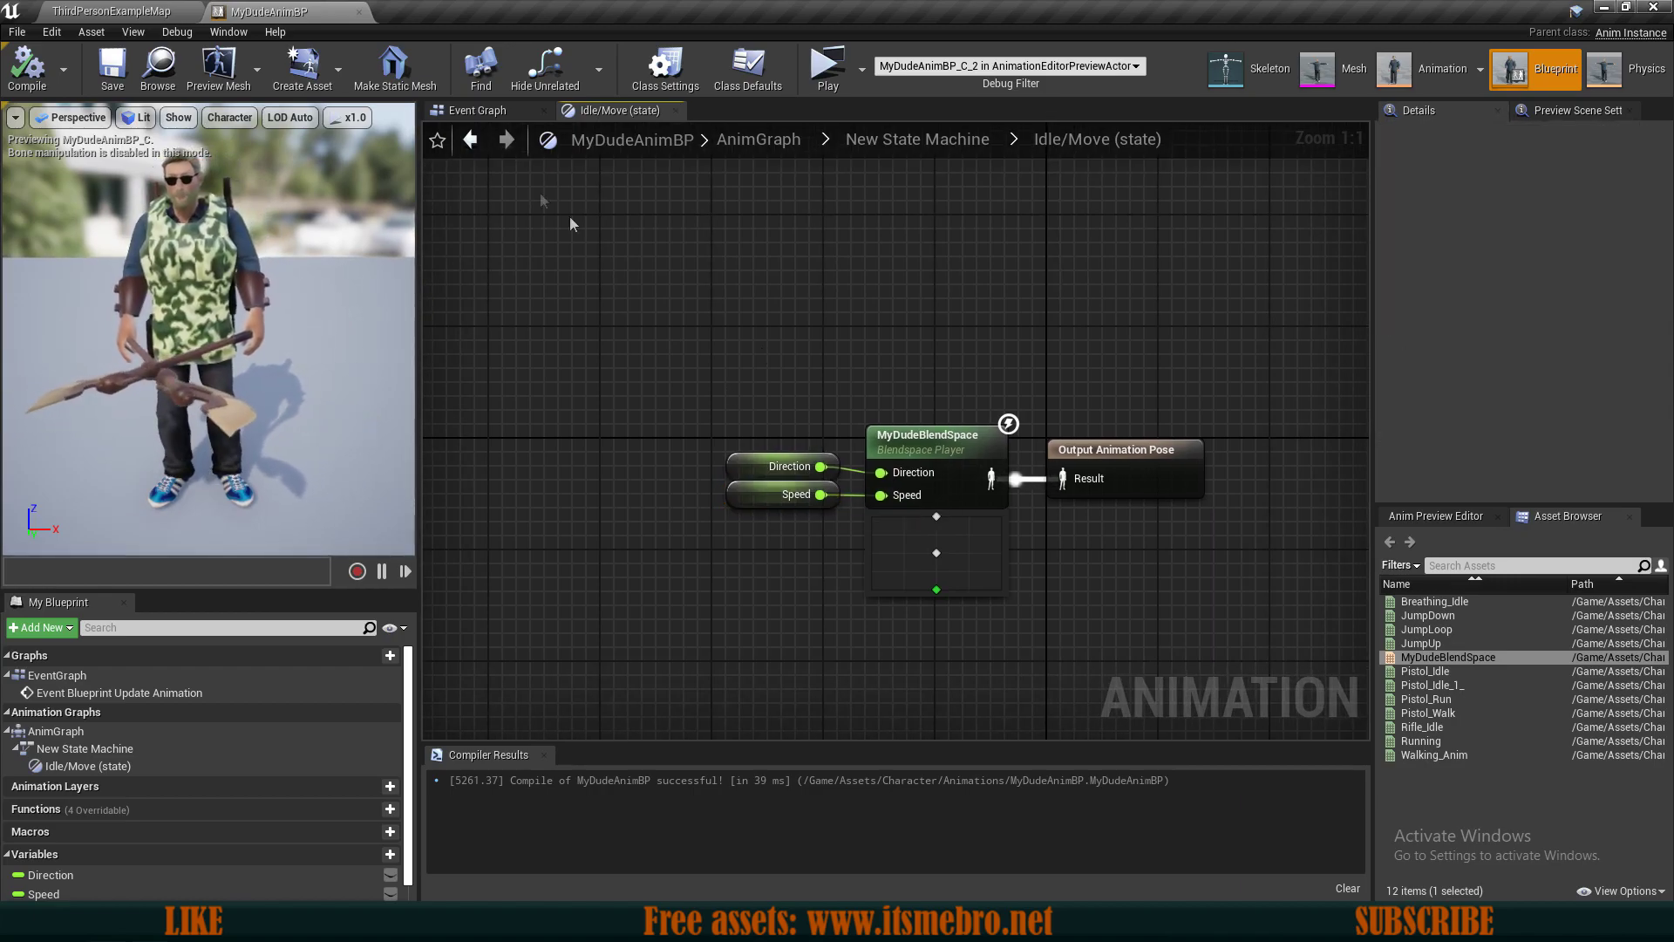
In the Event Graph, connect Event Blueprint Update Animation to a Cast To ThirdPersonCharacter and feed its Object from Try Get Pawn Owner.
left_click(484, 116)
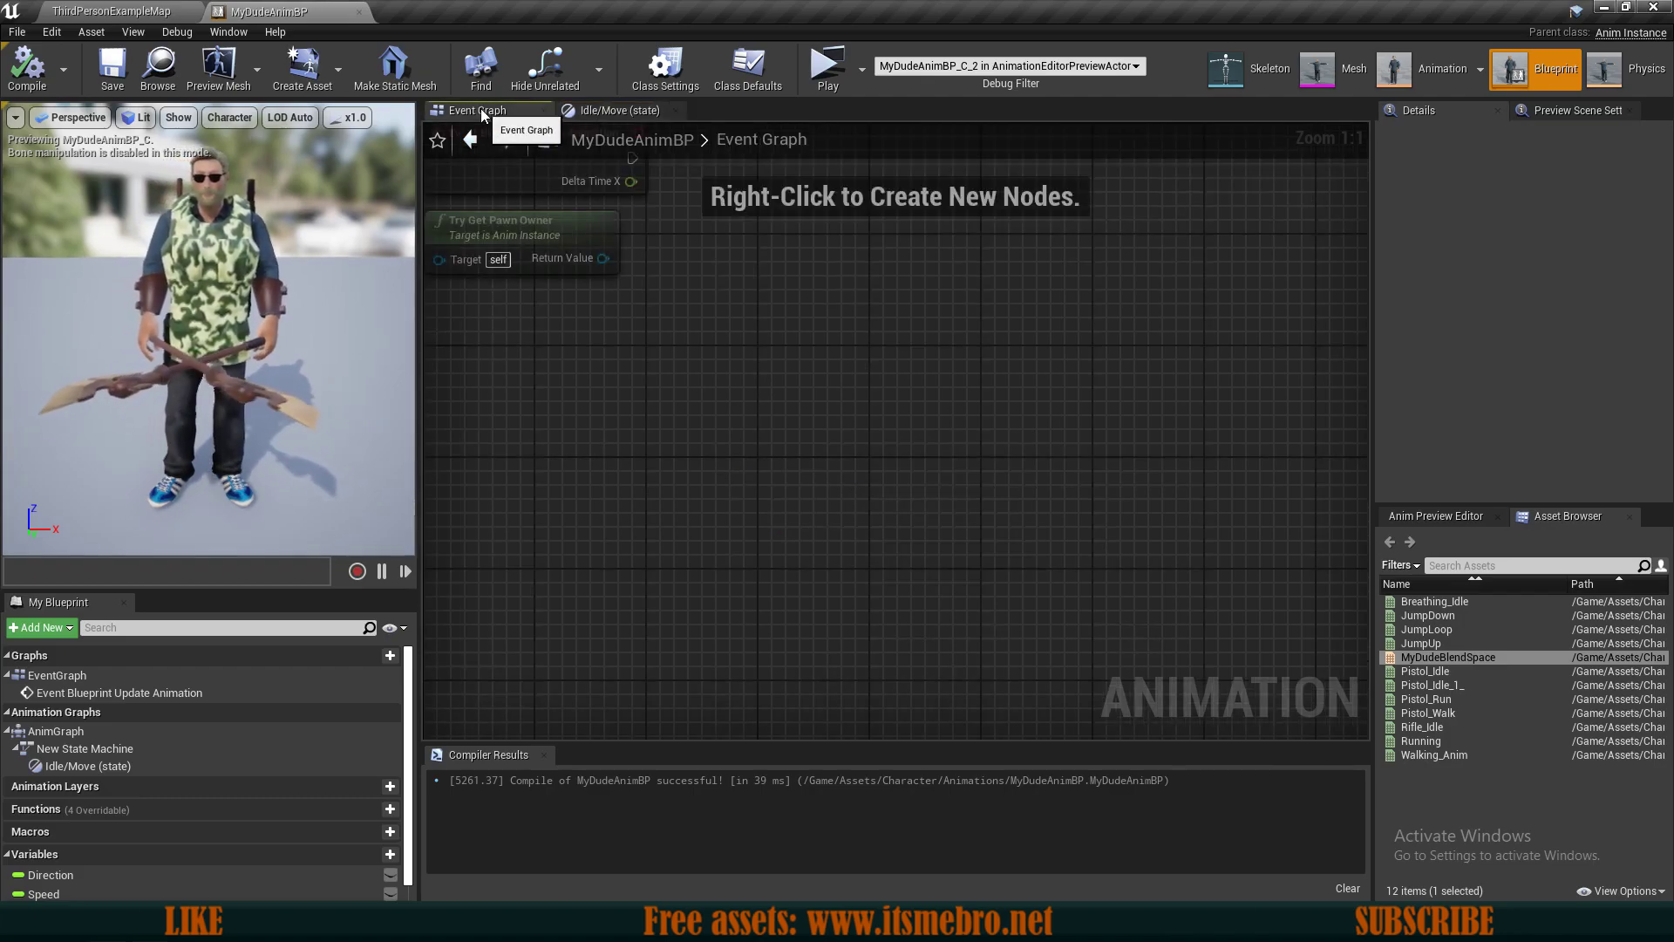
left_click(697, 406)
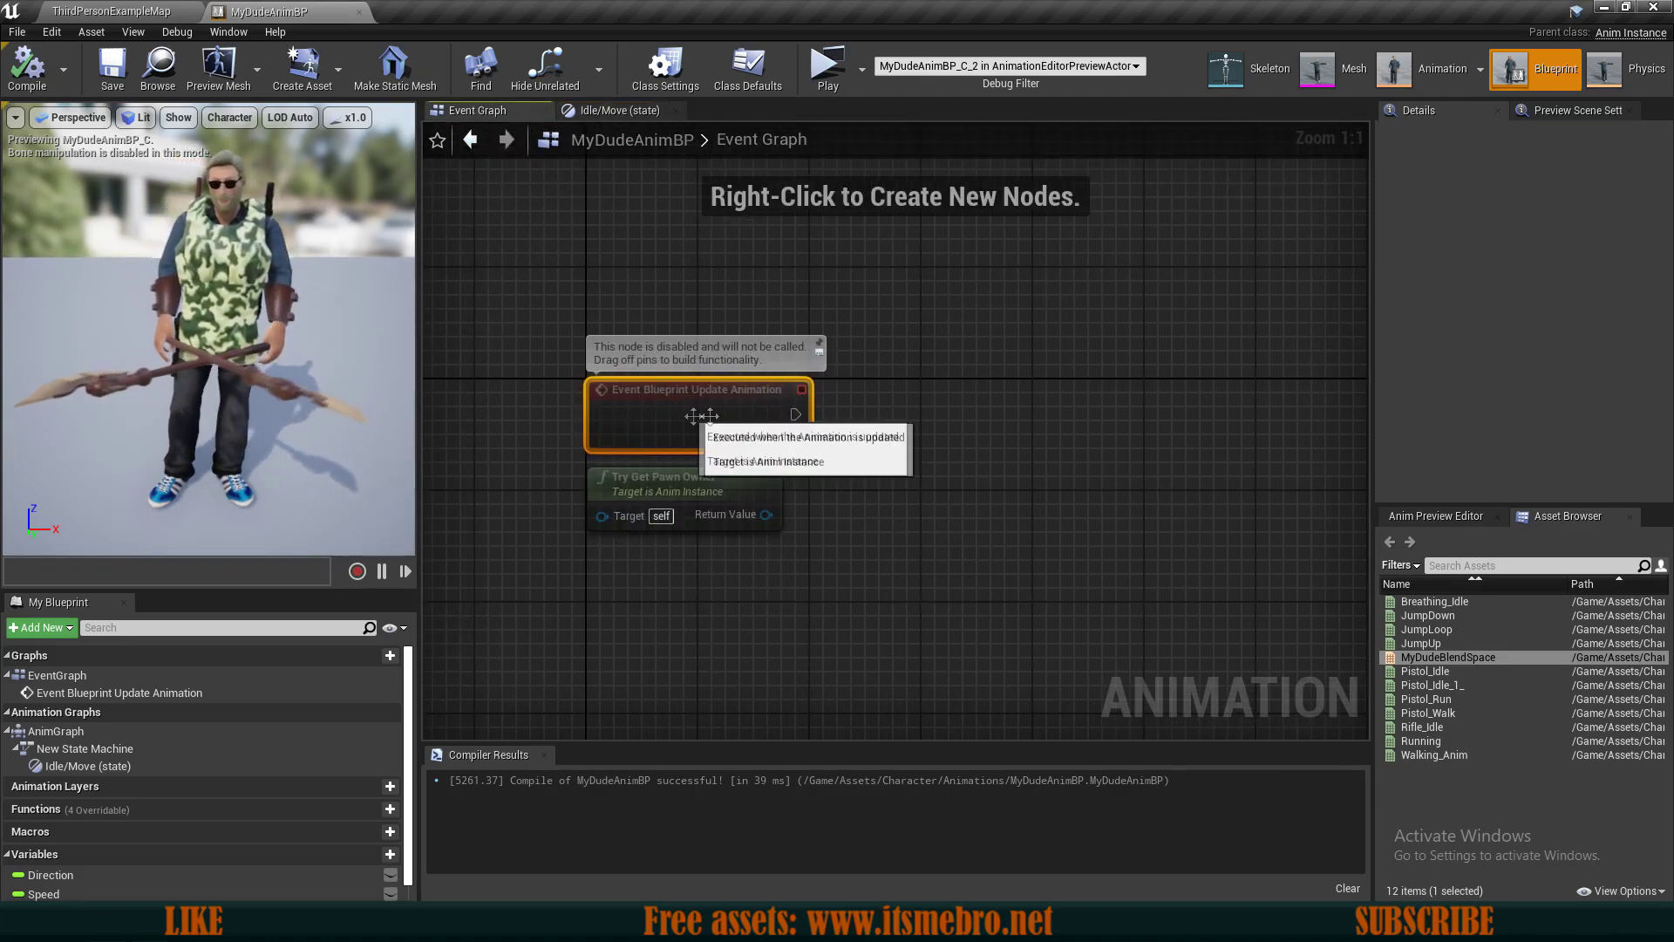
right_click_drag(861, 436, 819, 425)
left_click_drag(753, 403, 816, 406)
type("cast to third")
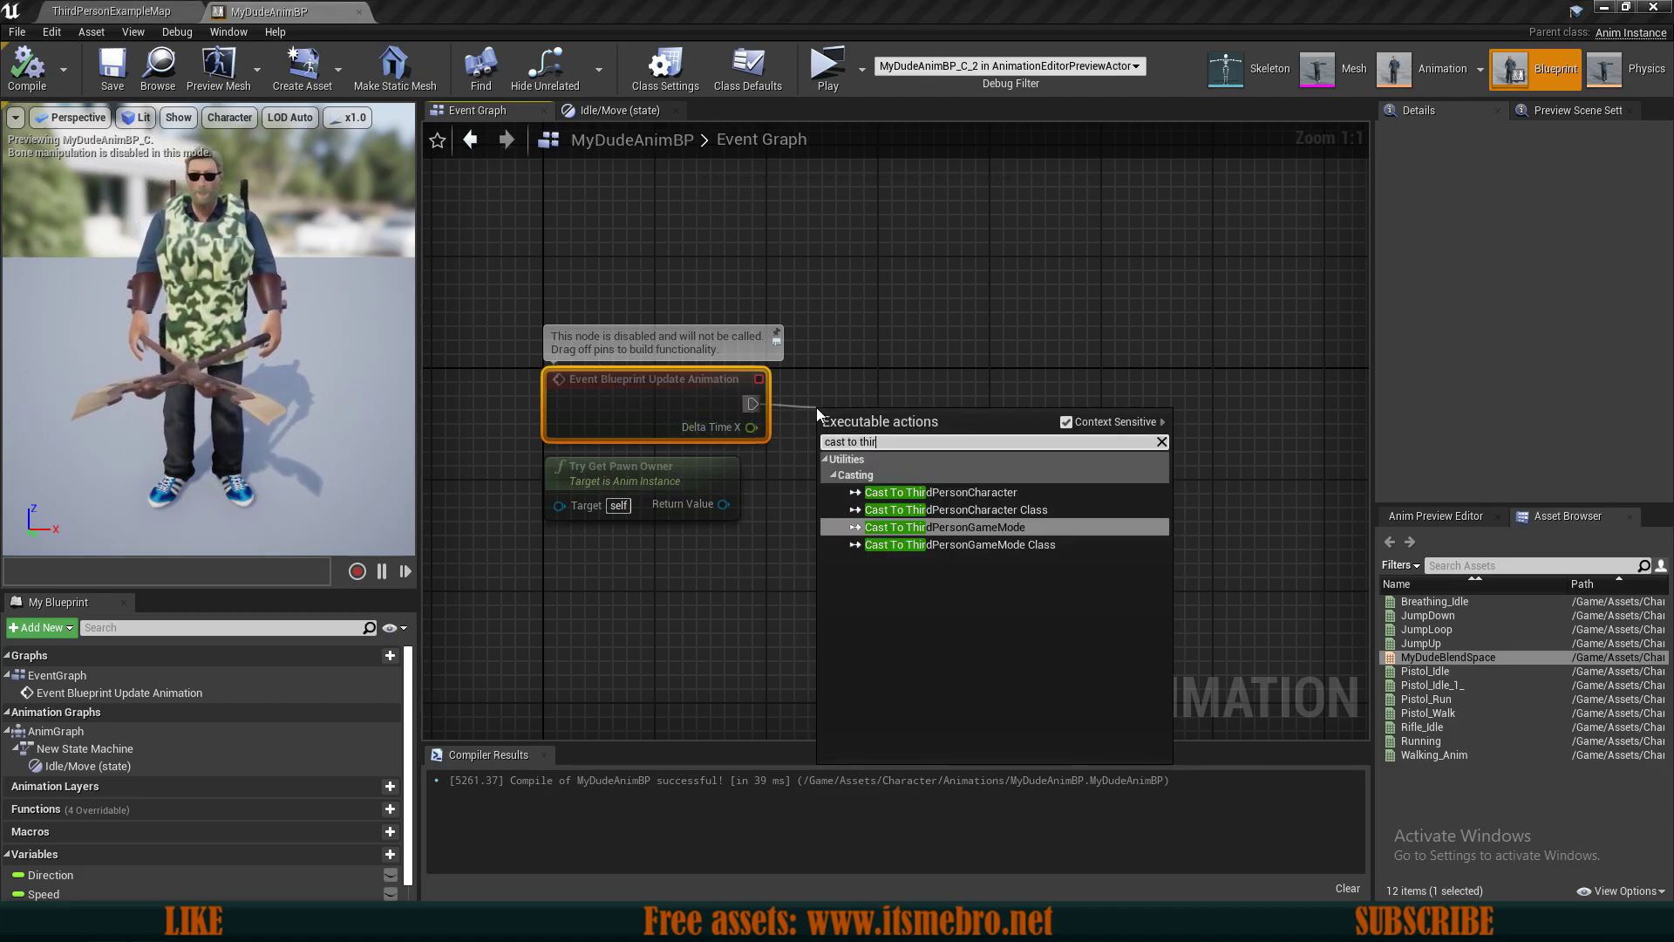
key("Up")
key("Up")
key("Return")
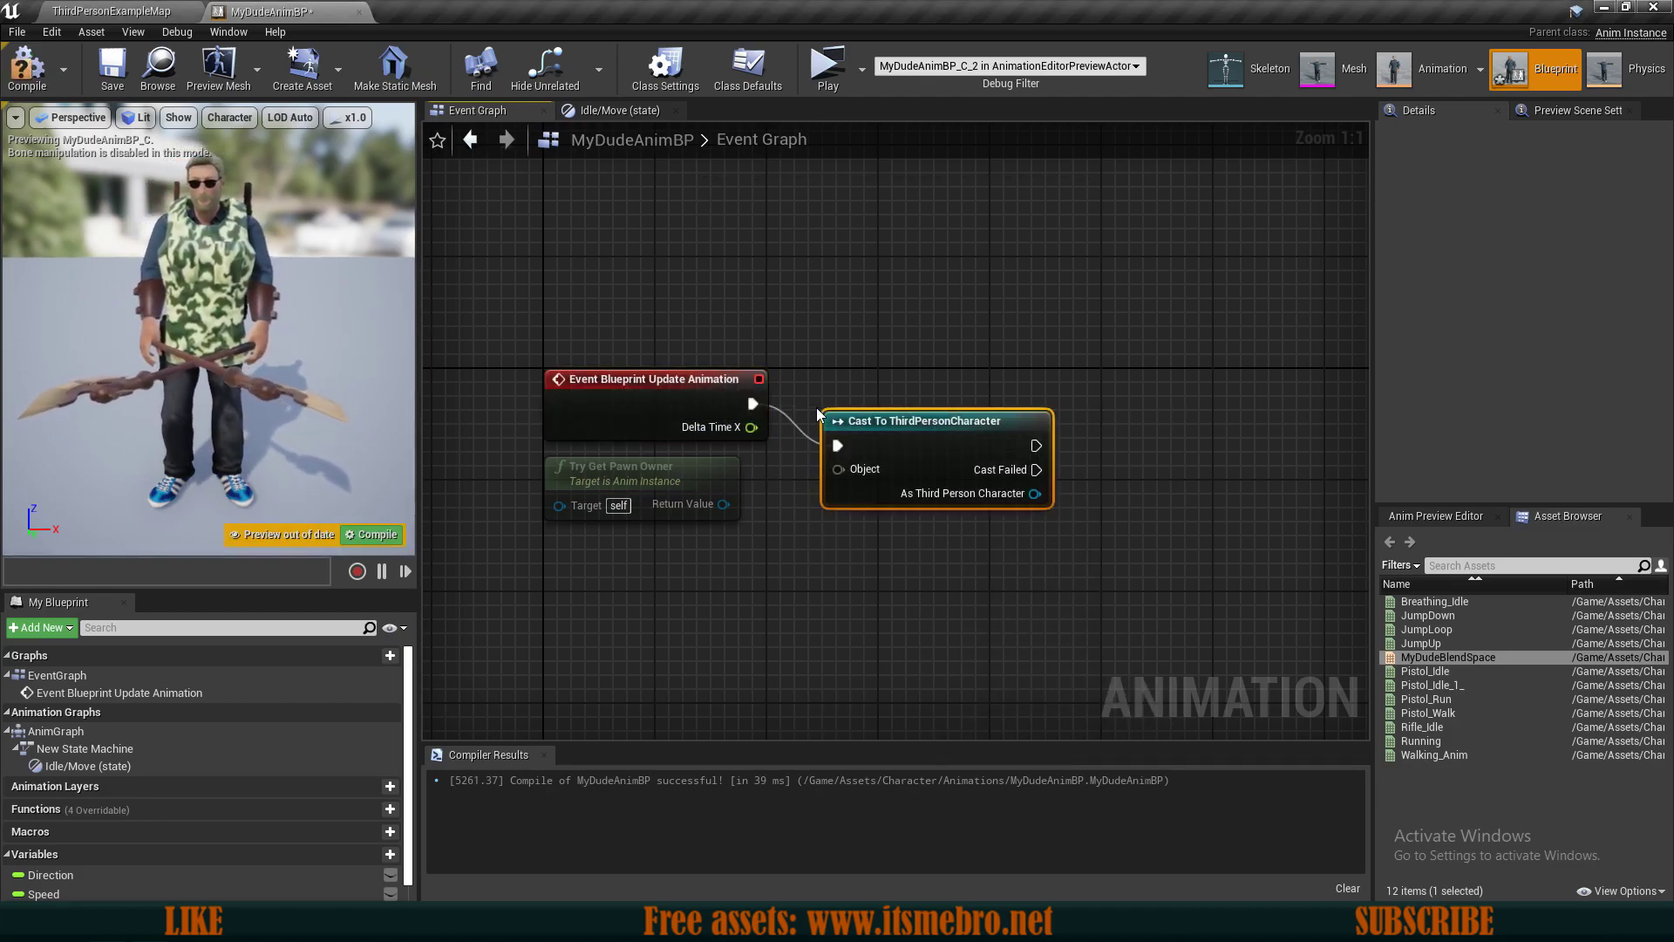
left_click_drag(948, 432, 934, 390)
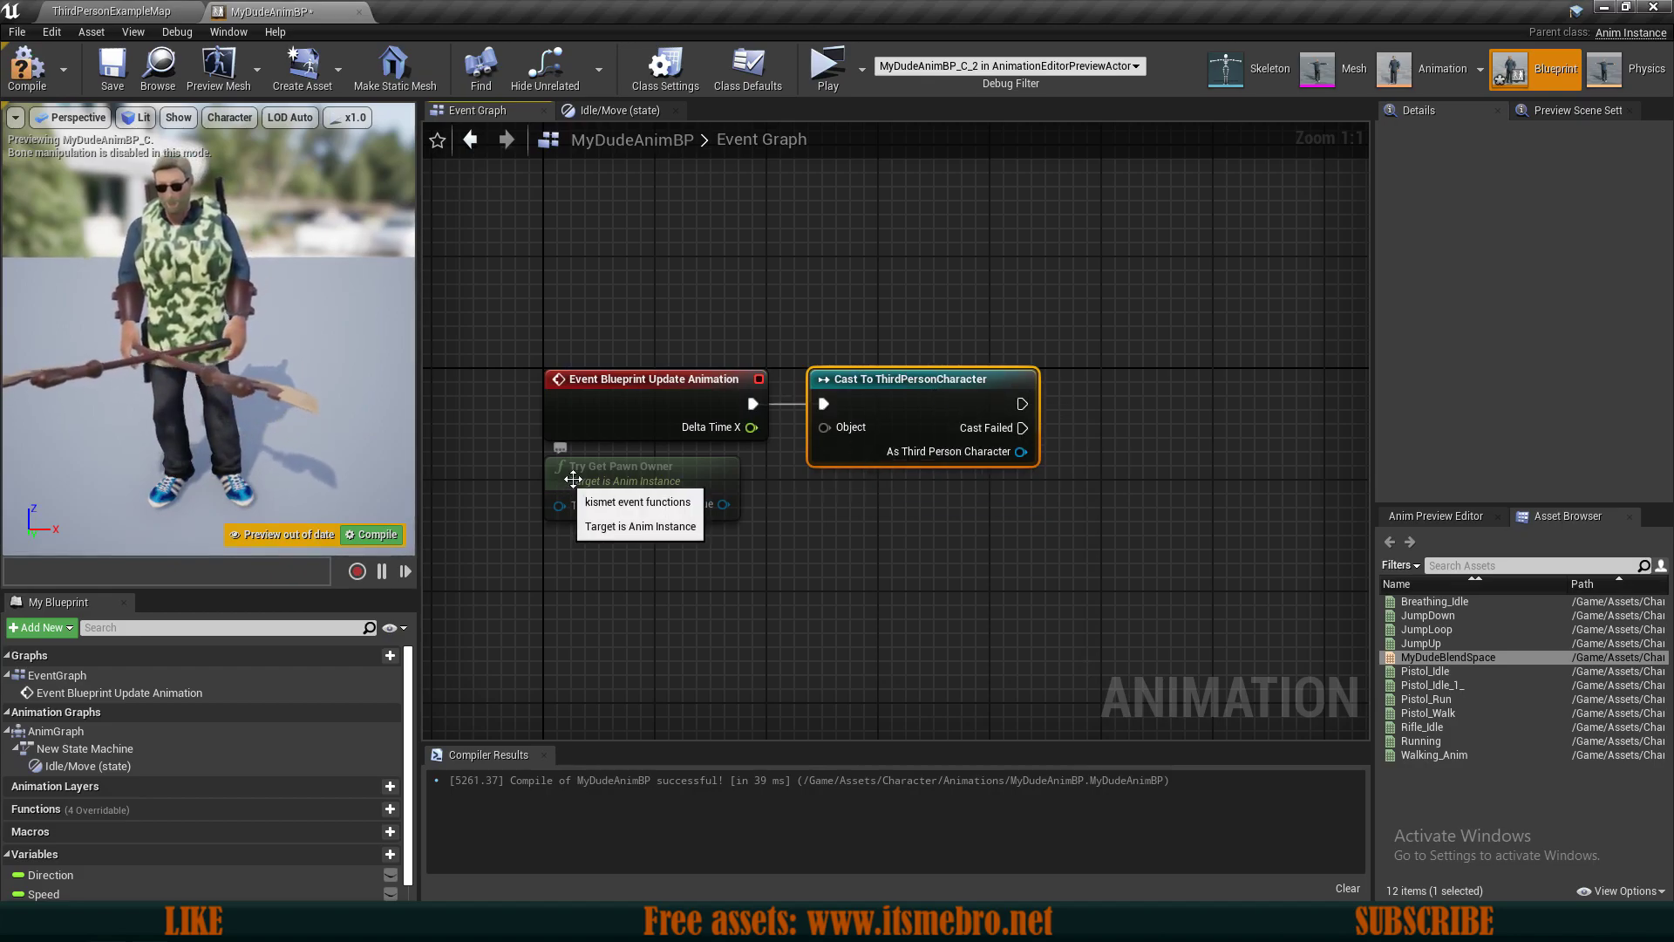
left_click_drag(722, 504, 856, 421)
left_click(971, 516)
Add setters for the Direction and Speed variables in sequence after the cast and straighten their execution connections.
right_click_drag(975, 516, 851, 529)
right_click_drag(850, 417, 664, 383)
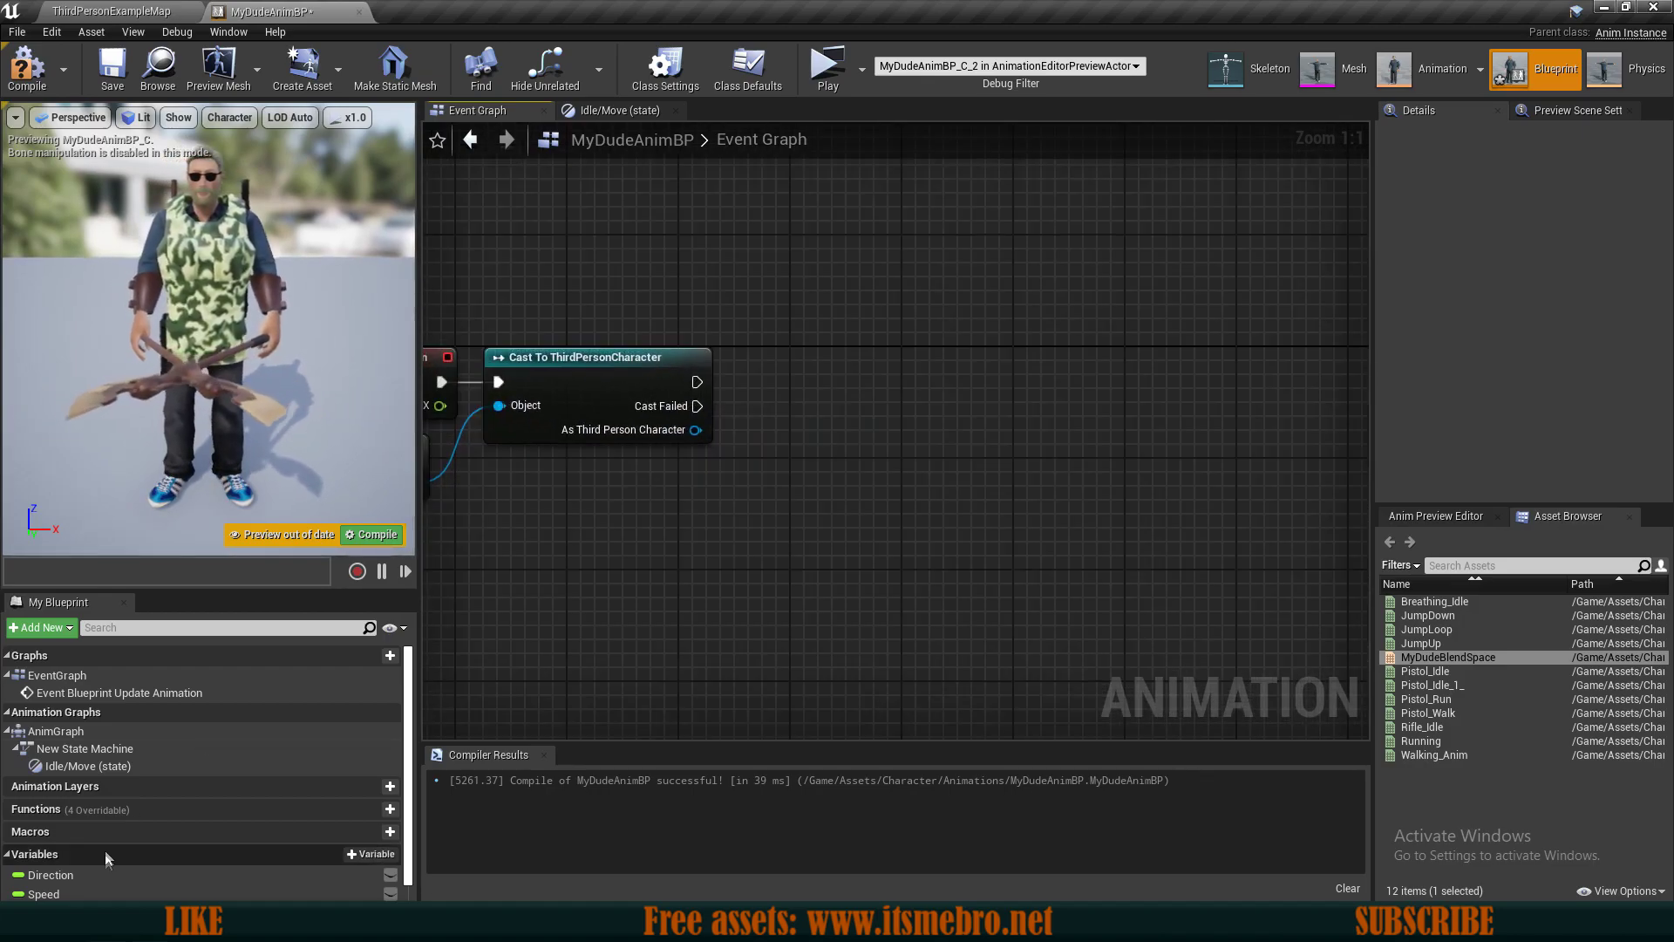
left_click_drag(68, 877, 837, 394, "alt")
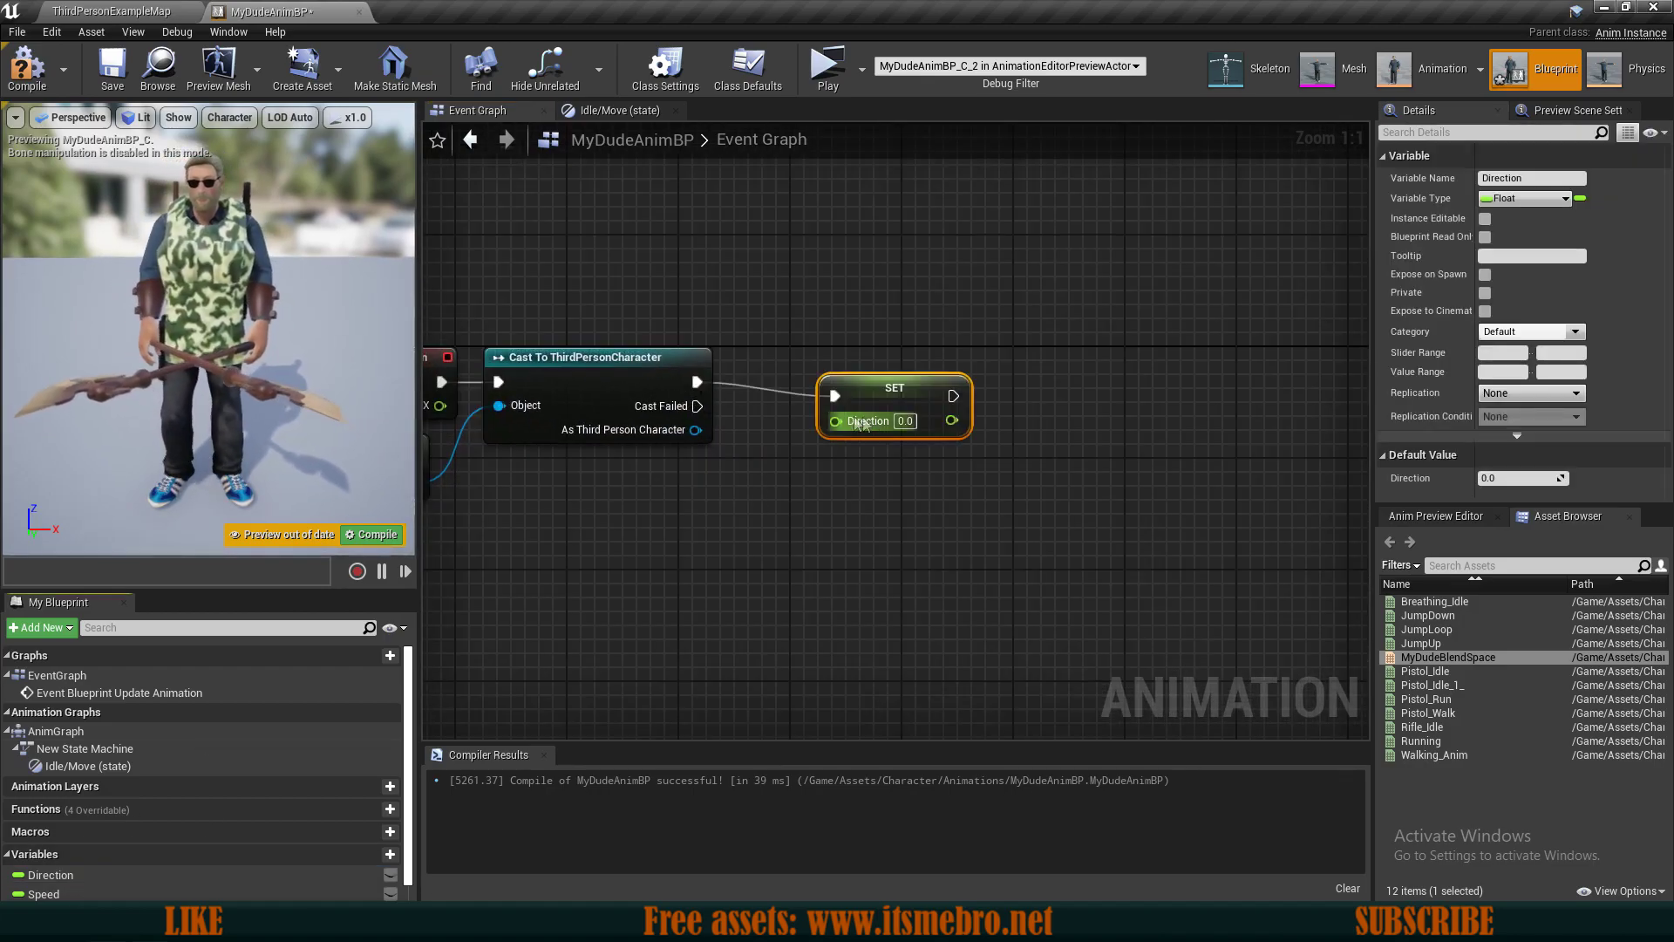
key("q")
left_click_drag(53, 893, 959, 385)
left_click_drag(1098, 411, 1083, 385)
left_click(879, 383, "ctrl")
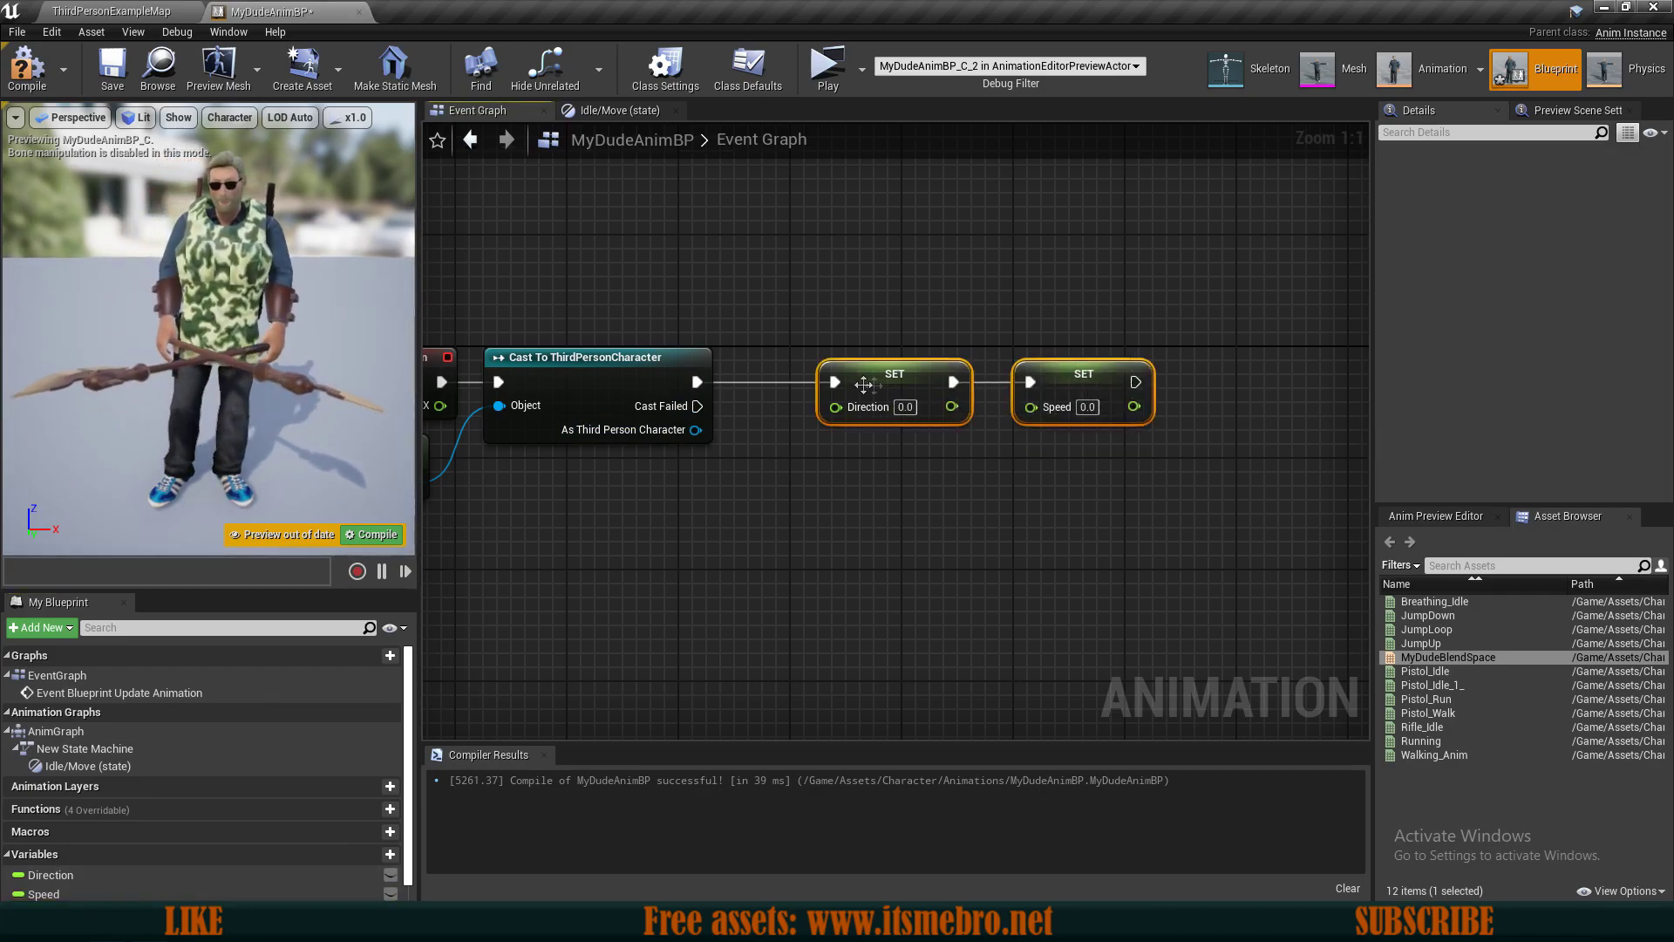
Spread the Direction and Speed setters further apart along the execution line.
left_click_drag(876, 384, 919, 382)
left_click(1116, 379)
left_click_drag(1116, 378, 1187, 378)
left_click(1144, 483)
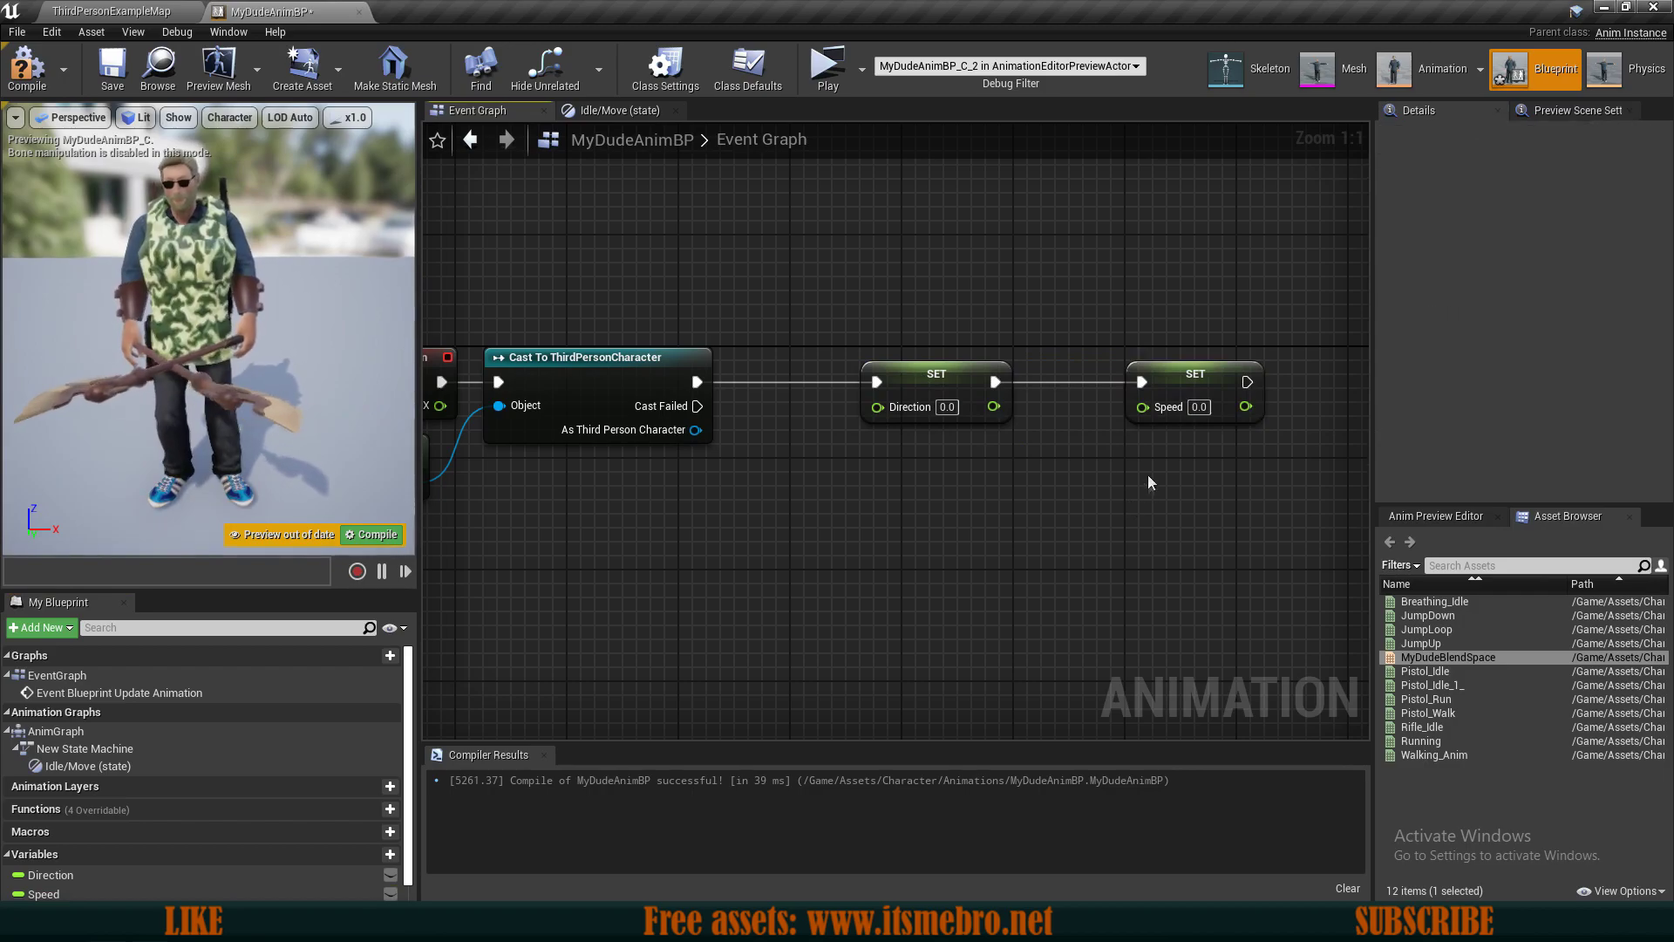
Add a Get Velocity node from the cast's As Third Person Character output and place it below the execution line.
right_click_drag(1144, 483, 1174, 481)
left_click_drag(725, 428, 788, 490)
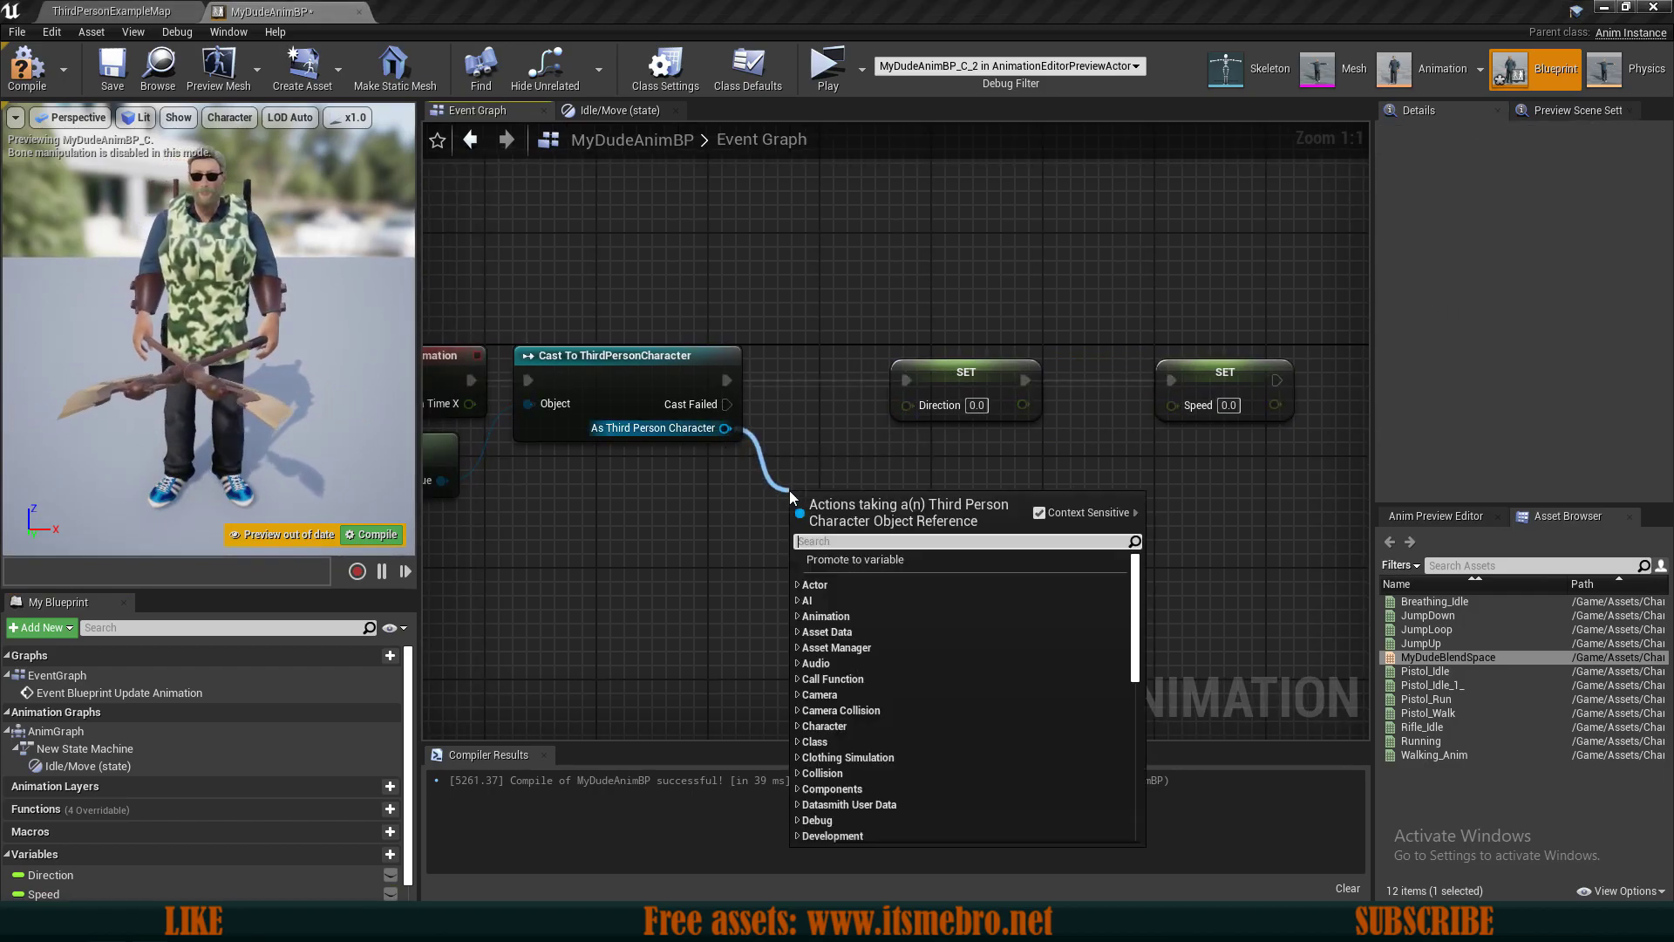
type("get veloca")
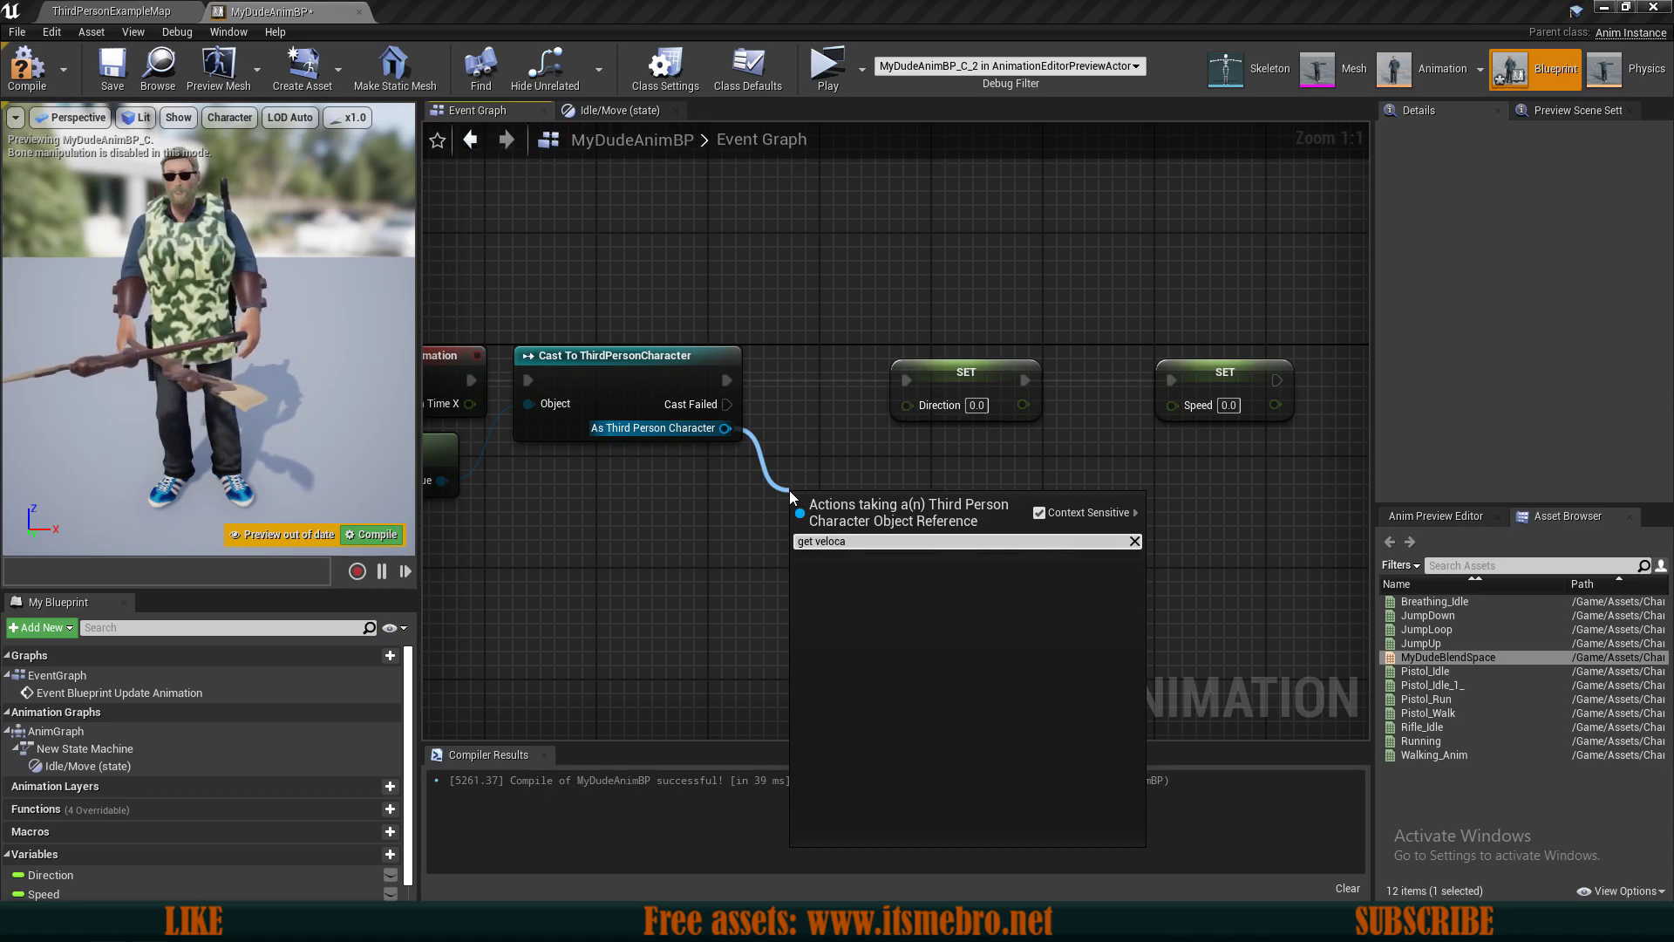
key("BackSpace")
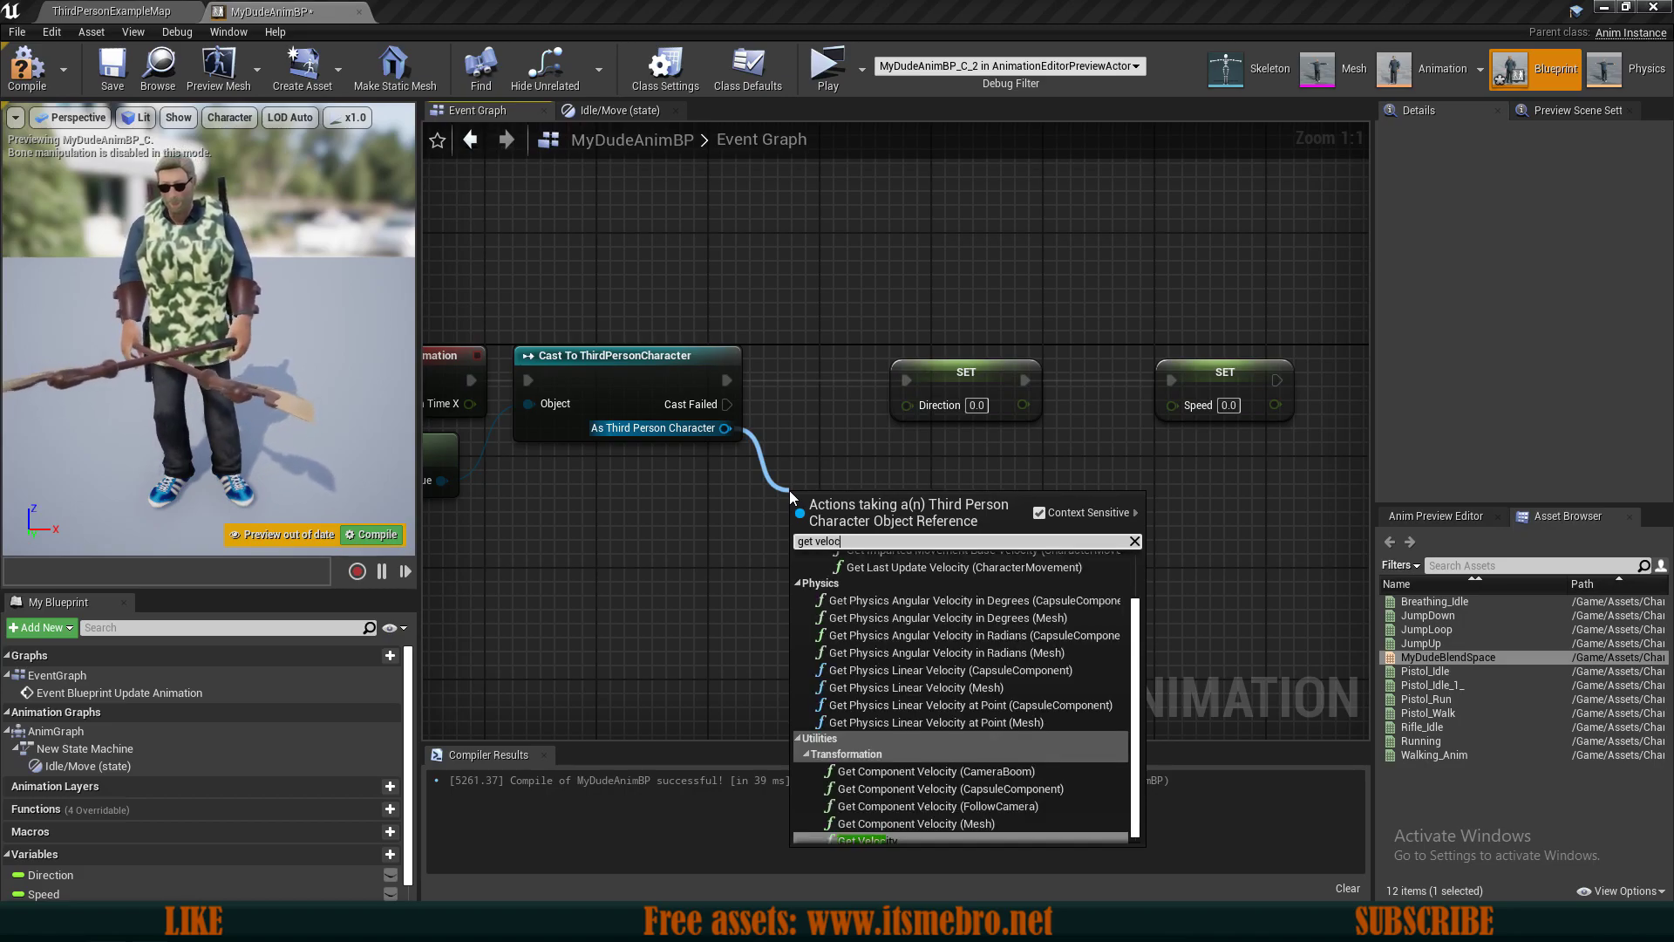
scroll(871, 767, "down", 1)
left_click(872, 823)
left_click_drag(904, 514, 921, 485)
Add a VectorLength node from Get Velocity's return value and connect its result to the Speed setter.
right_click_drag(942, 524, 791, 549)
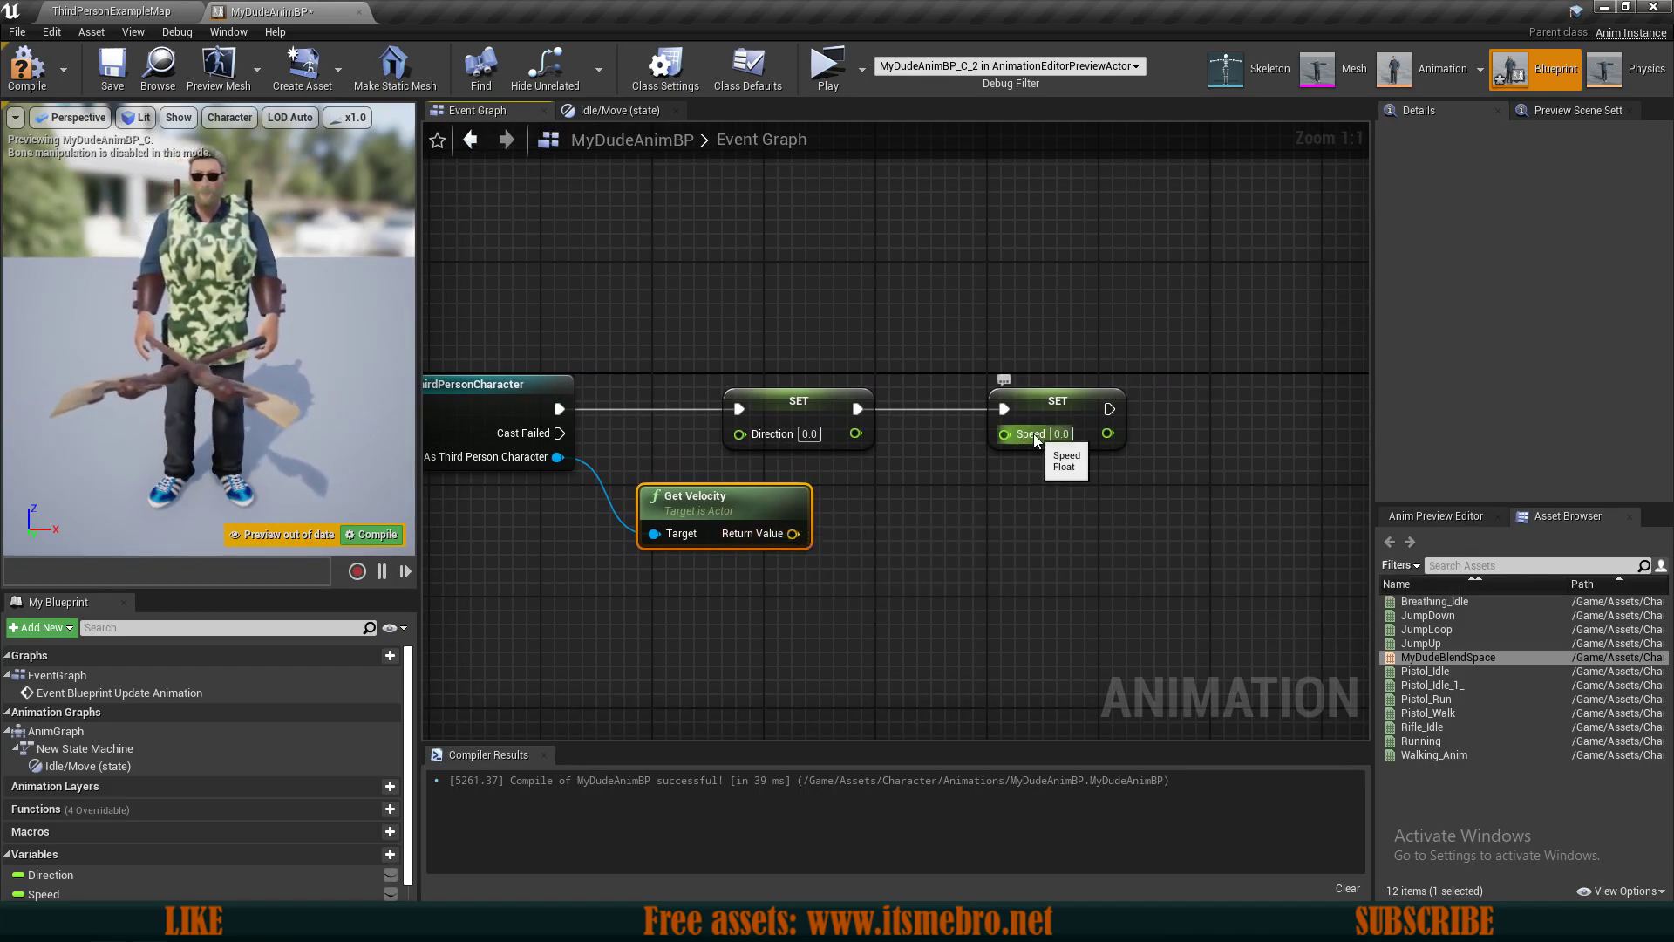
left_click_drag(794, 534, 856, 535)
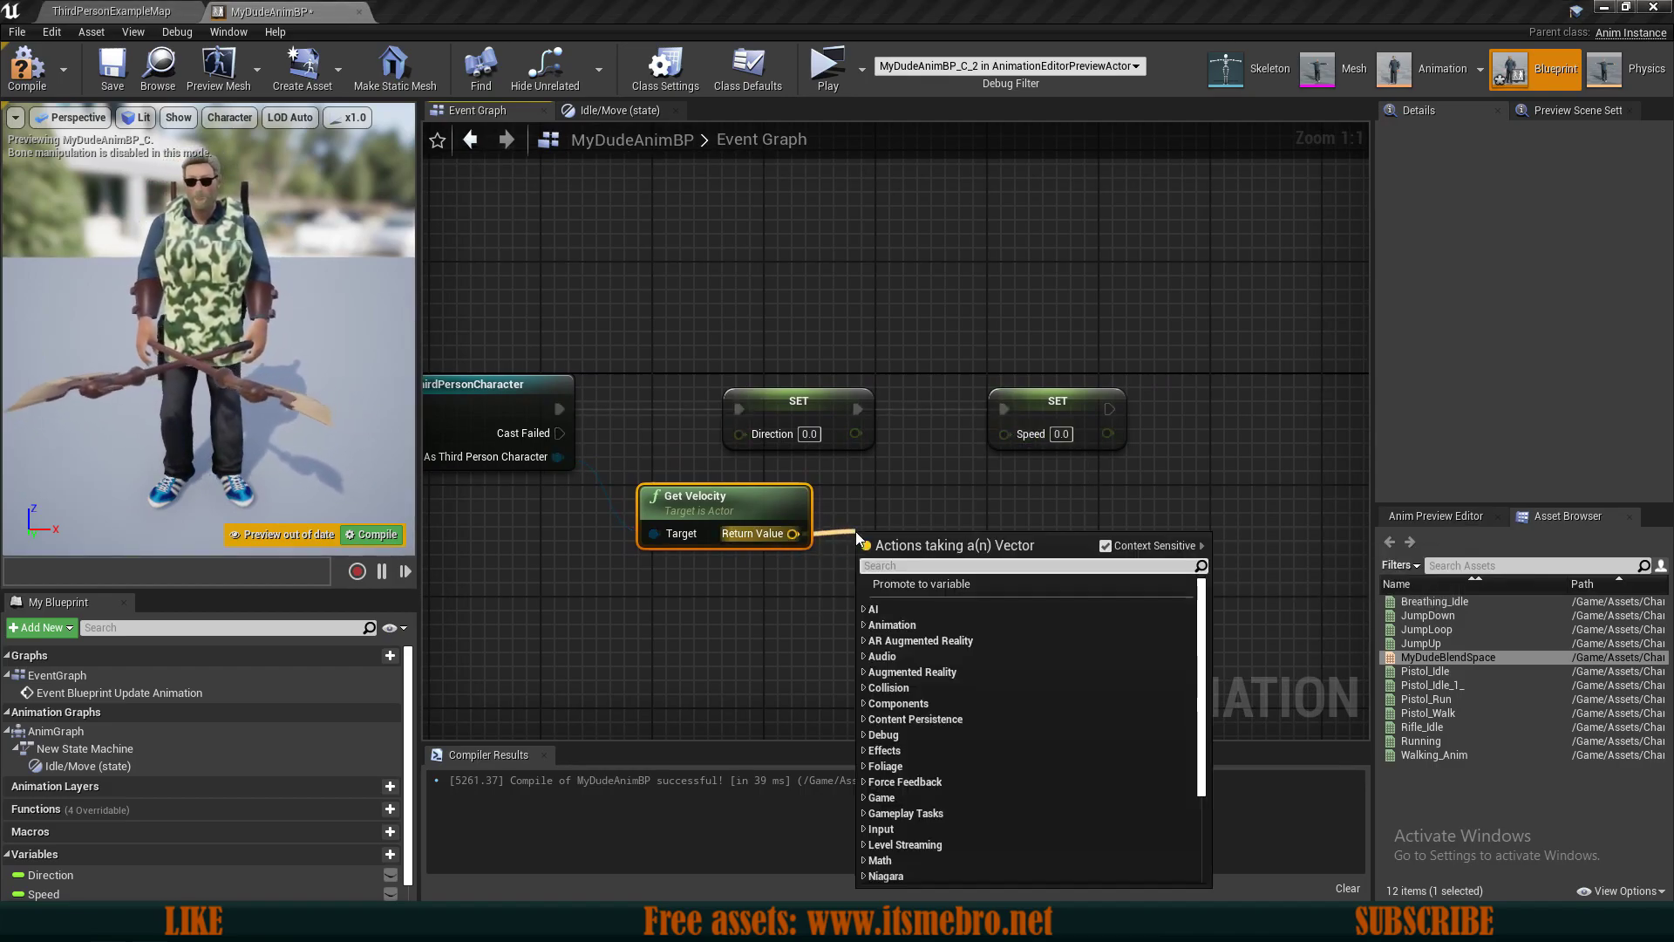
type("ve")
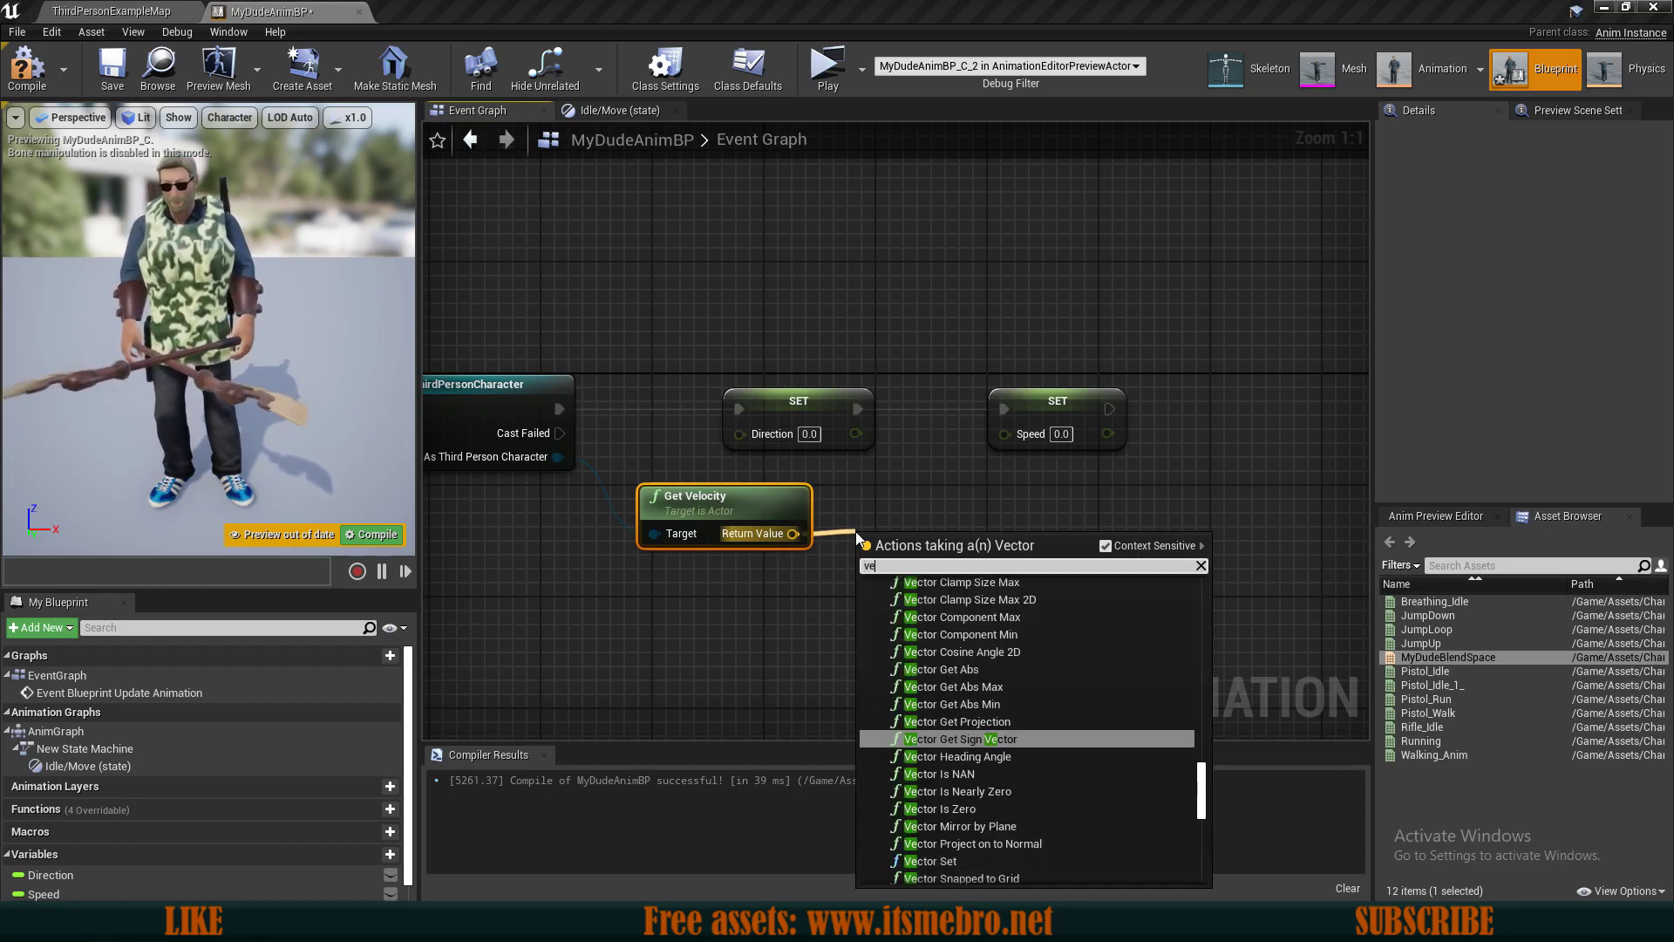
type("ctor leng")
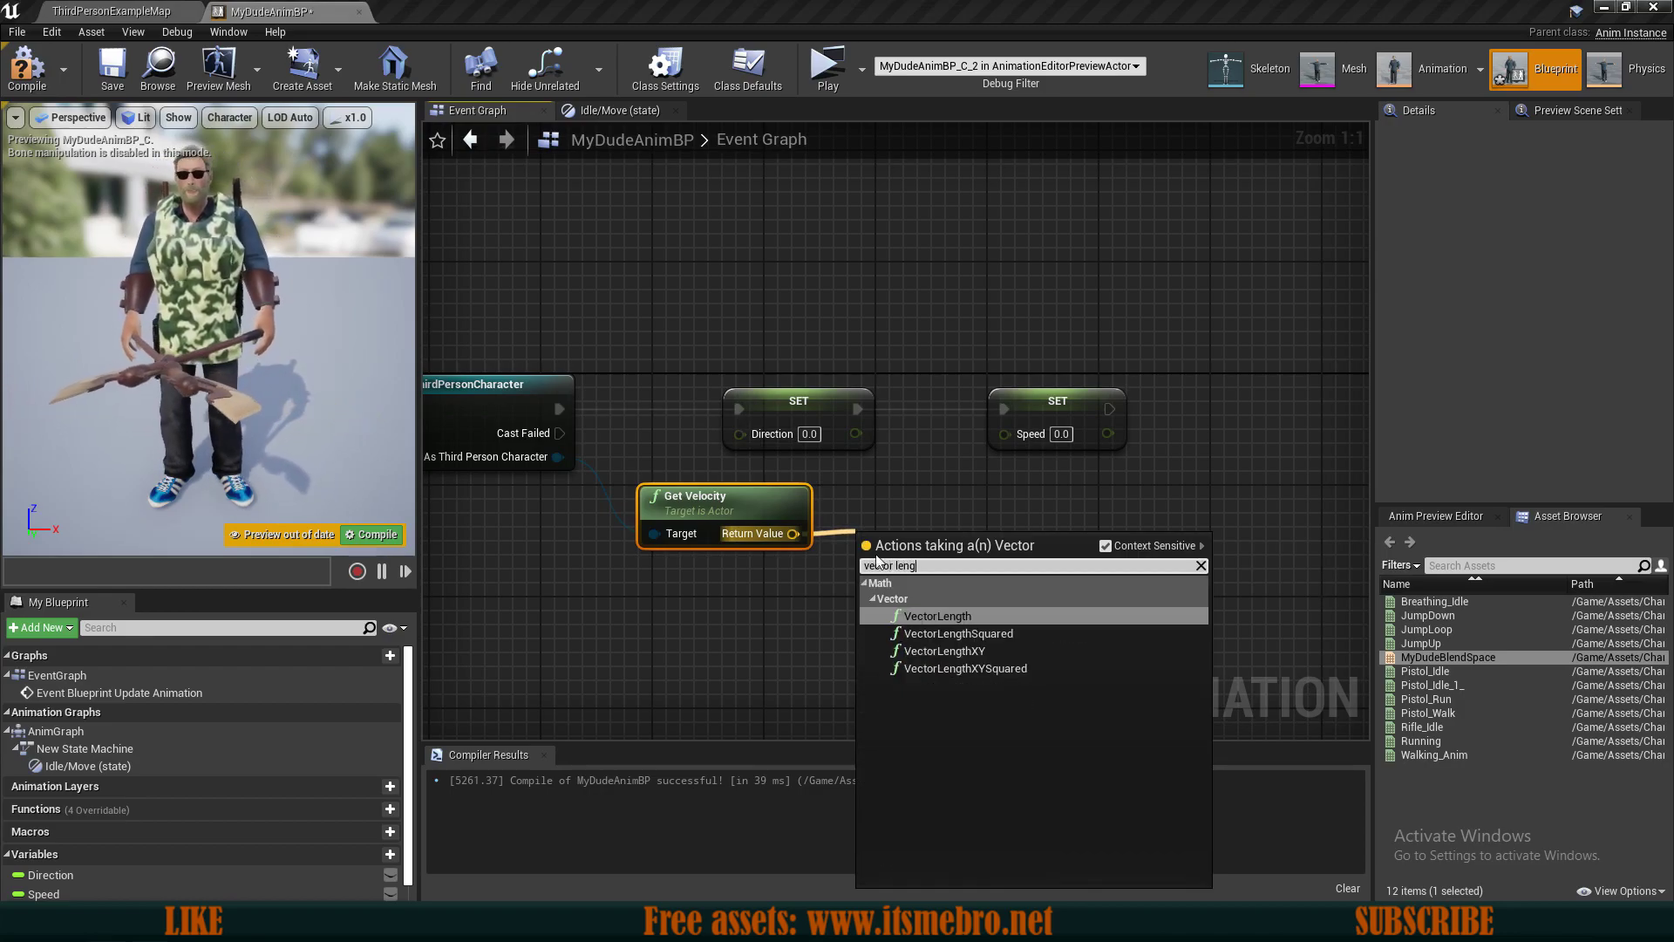
left_click(960, 618)
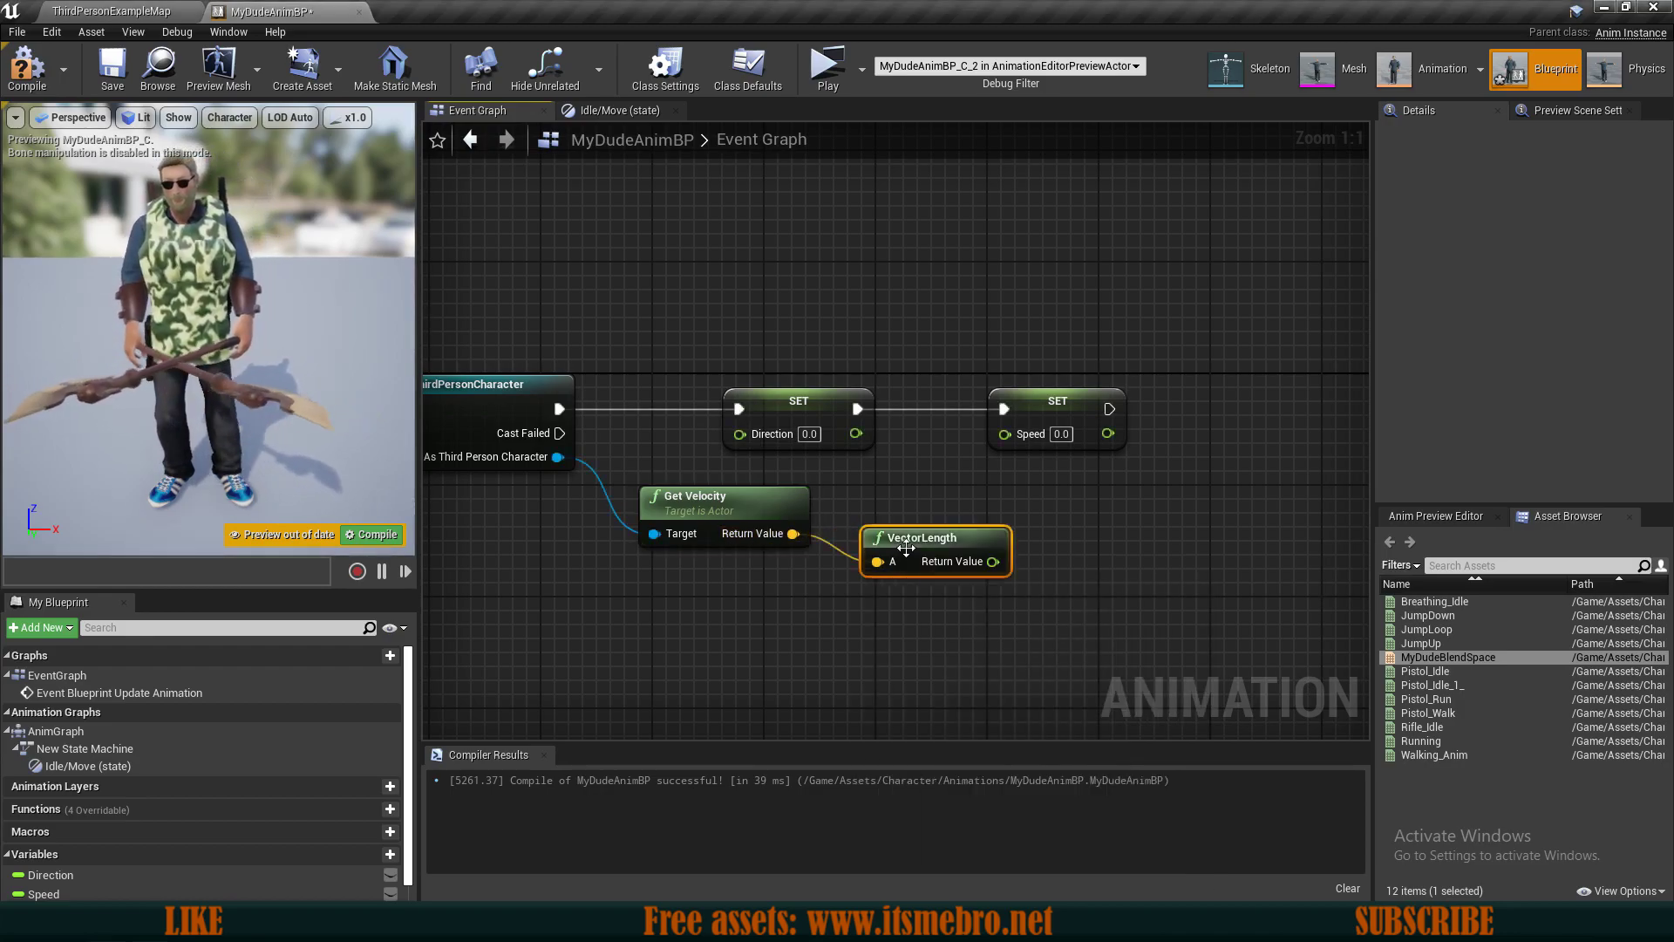
left_click_drag(947, 535, 1004, 432)
Rearrange the graph so the cast runs straight into the Speed setter and the Direction setter sits after it.
left_click_drag(765, 480, 865, 514)
left_click(915, 446)
left_click_drag(846, 410, 1207, 412)
right_click_drag(484, 465, 717, 433)
right_click_drag(1028, 608, 767, 576)
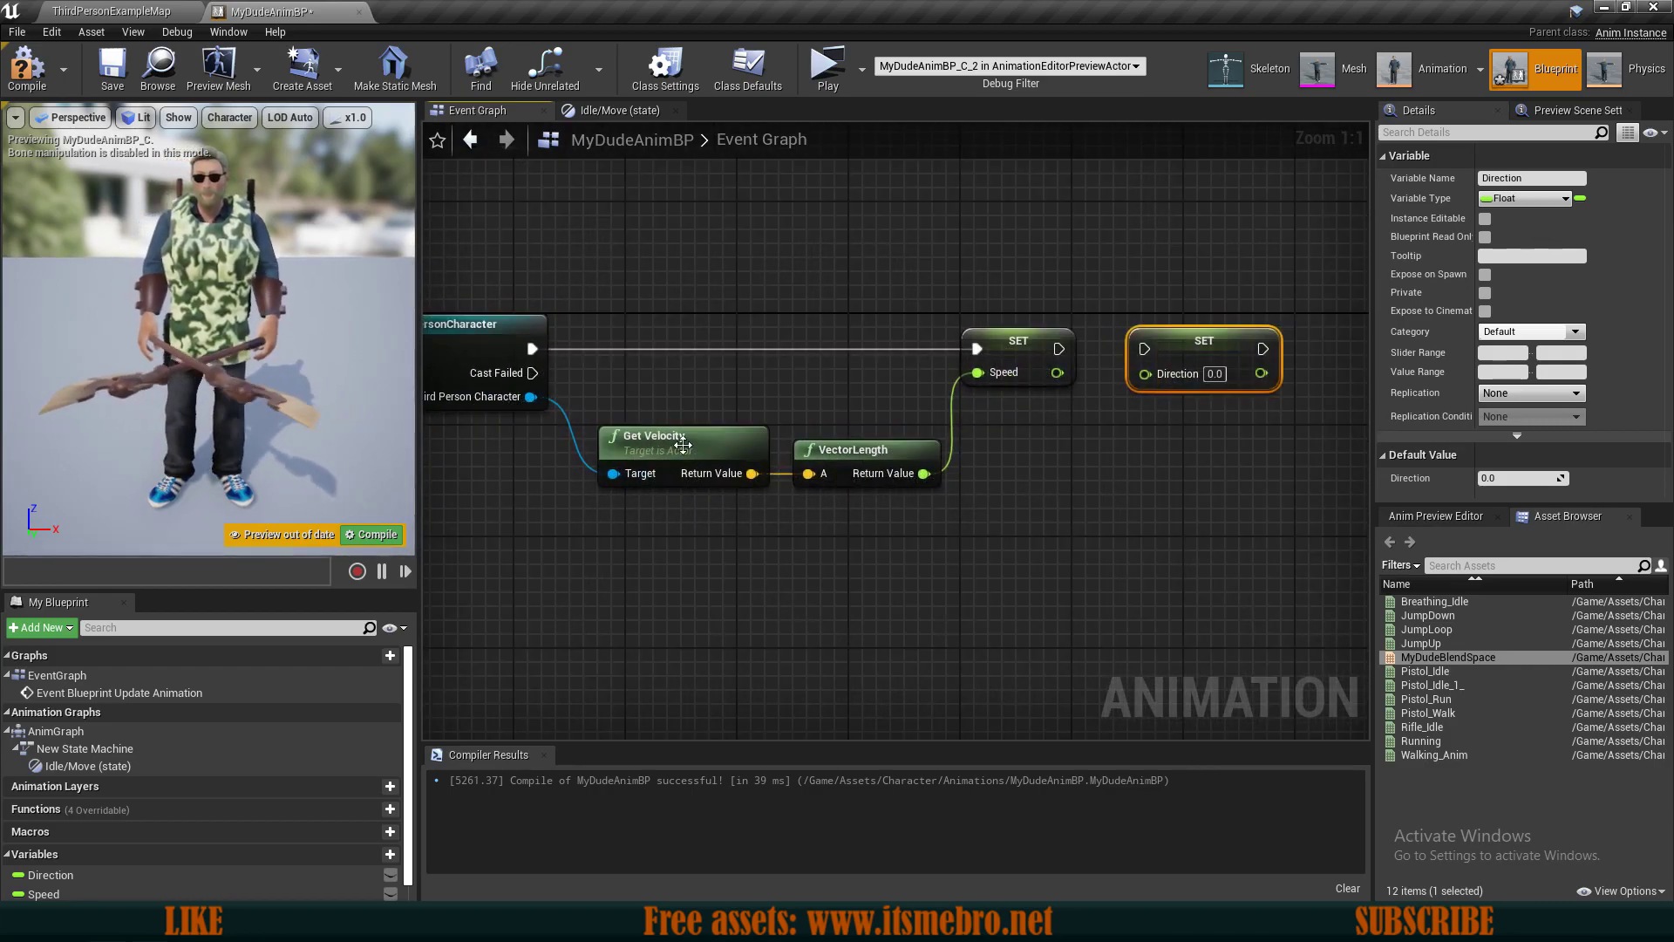
Add a GetActorRotation node from the cast's As Third Person Character output, below Get Velocity.
right_click_drag(683, 446, 805, 462)
left_click_drag(666, 409, 741, 530)
type("get actor")
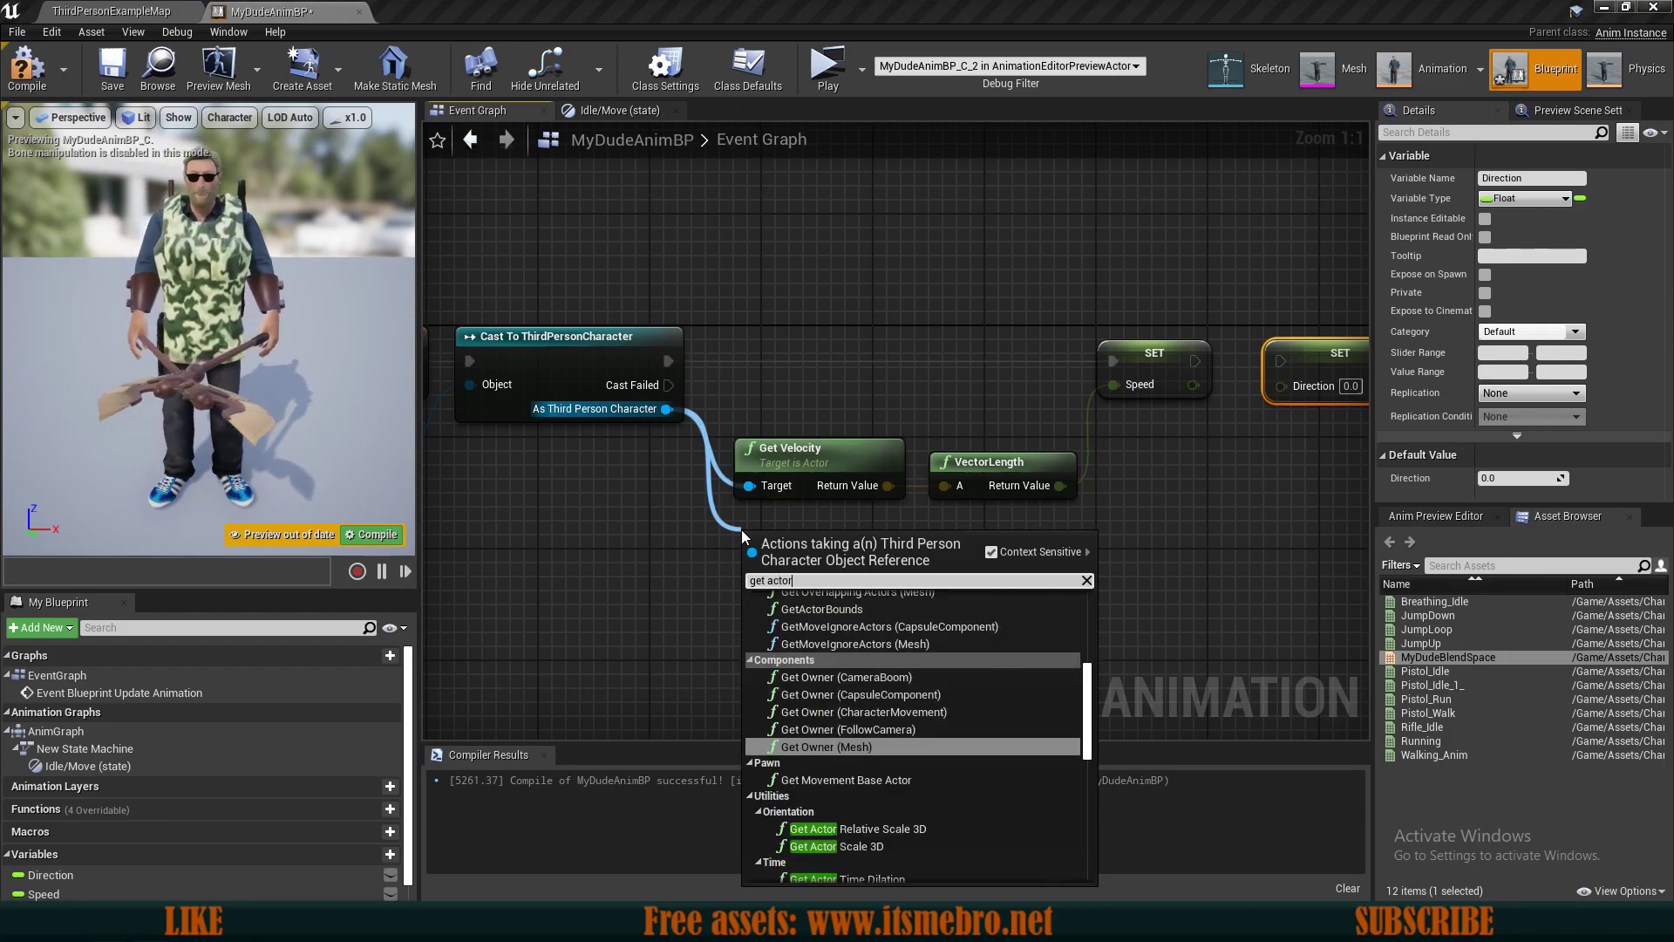
type(" rotat")
key("Return")
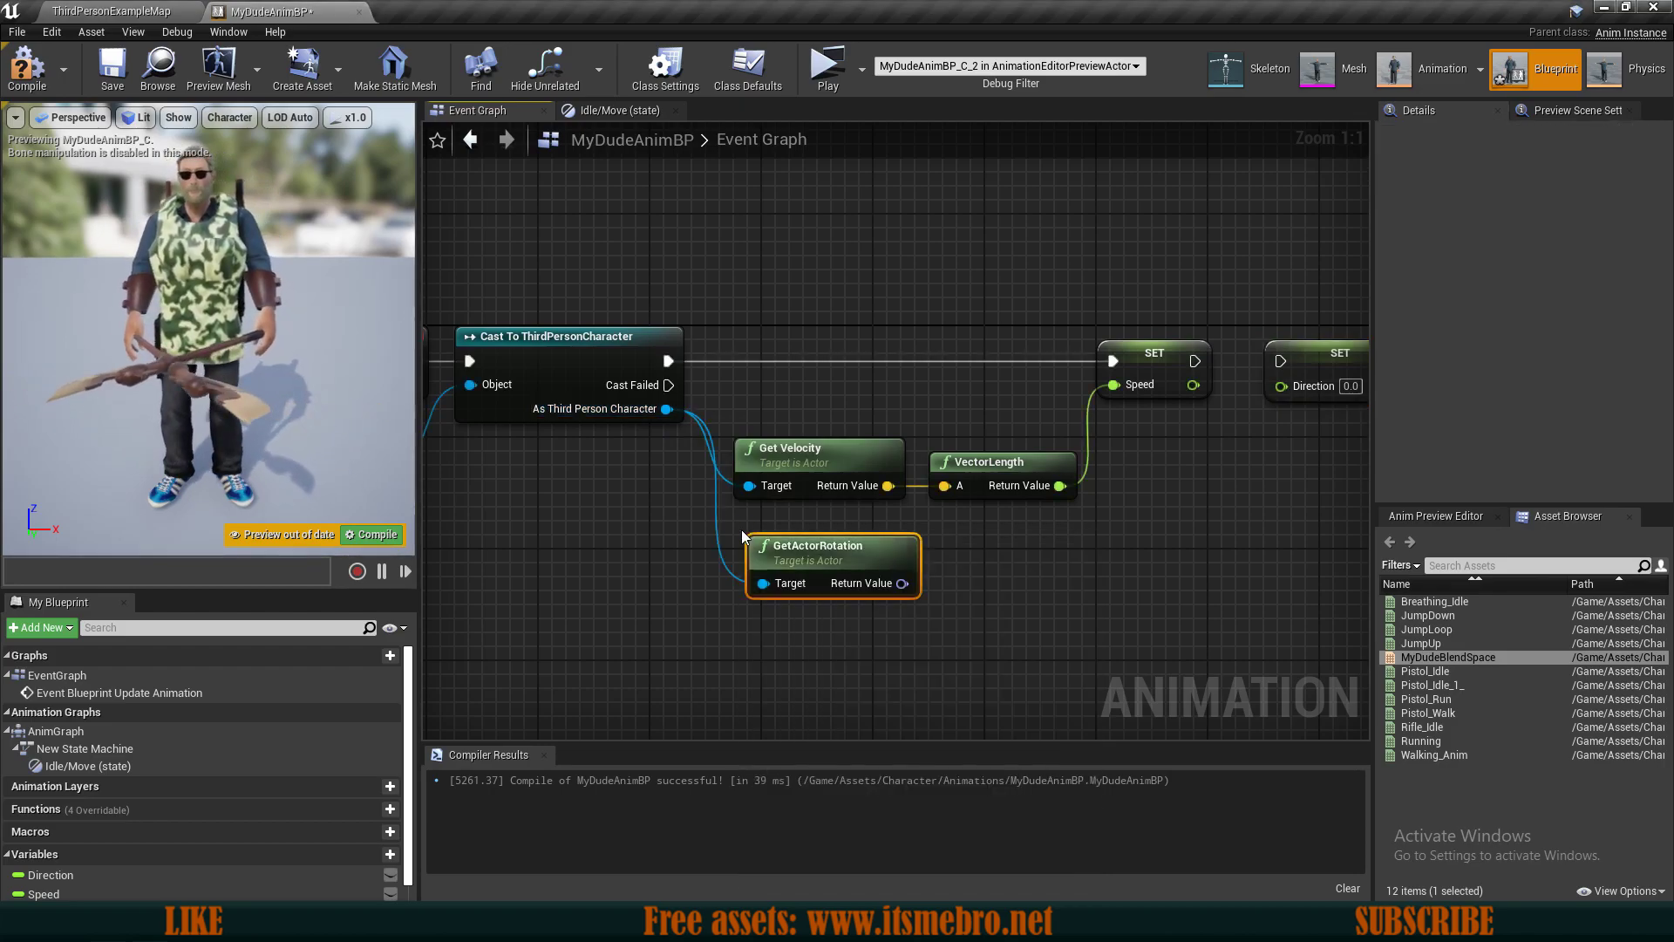
Add a Calculate Direction node using GetActorRotation as Base Rotation and Get Velocity as Velocity, placed below VectorLength.
right_click_drag(861, 526, 706, 530)
left_click_drag(710, 572, 786, 573)
type("dire")
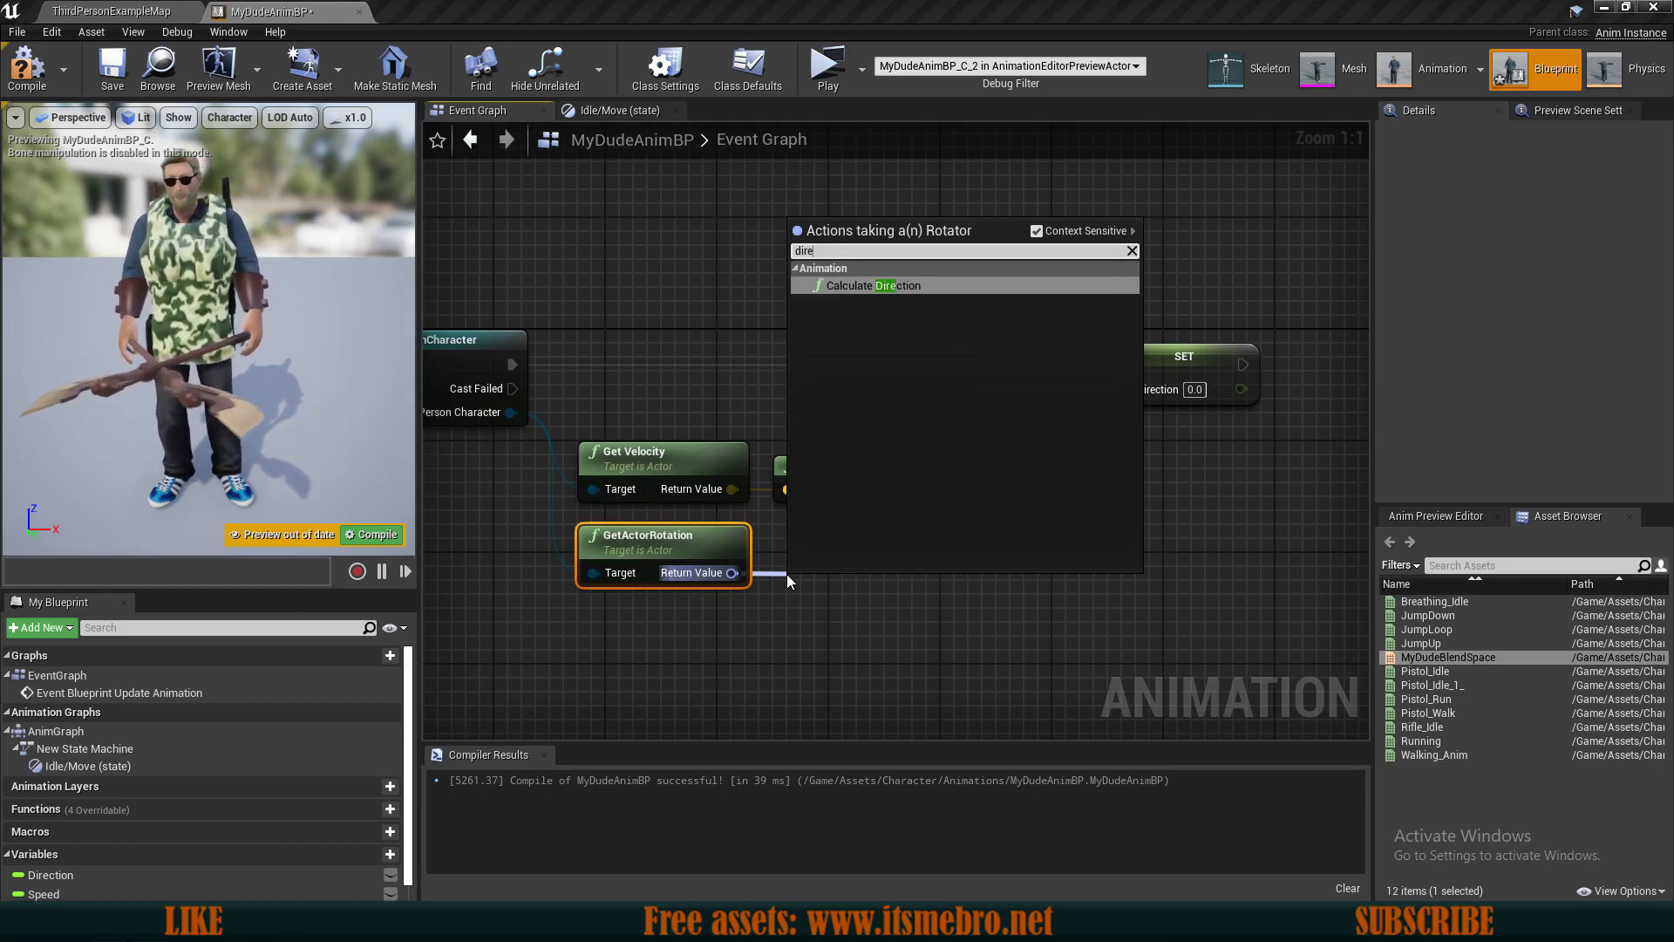
left_click(922, 289)
left_click_drag(871, 616, 734, 493)
left_click_drag(907, 563, 879, 535)
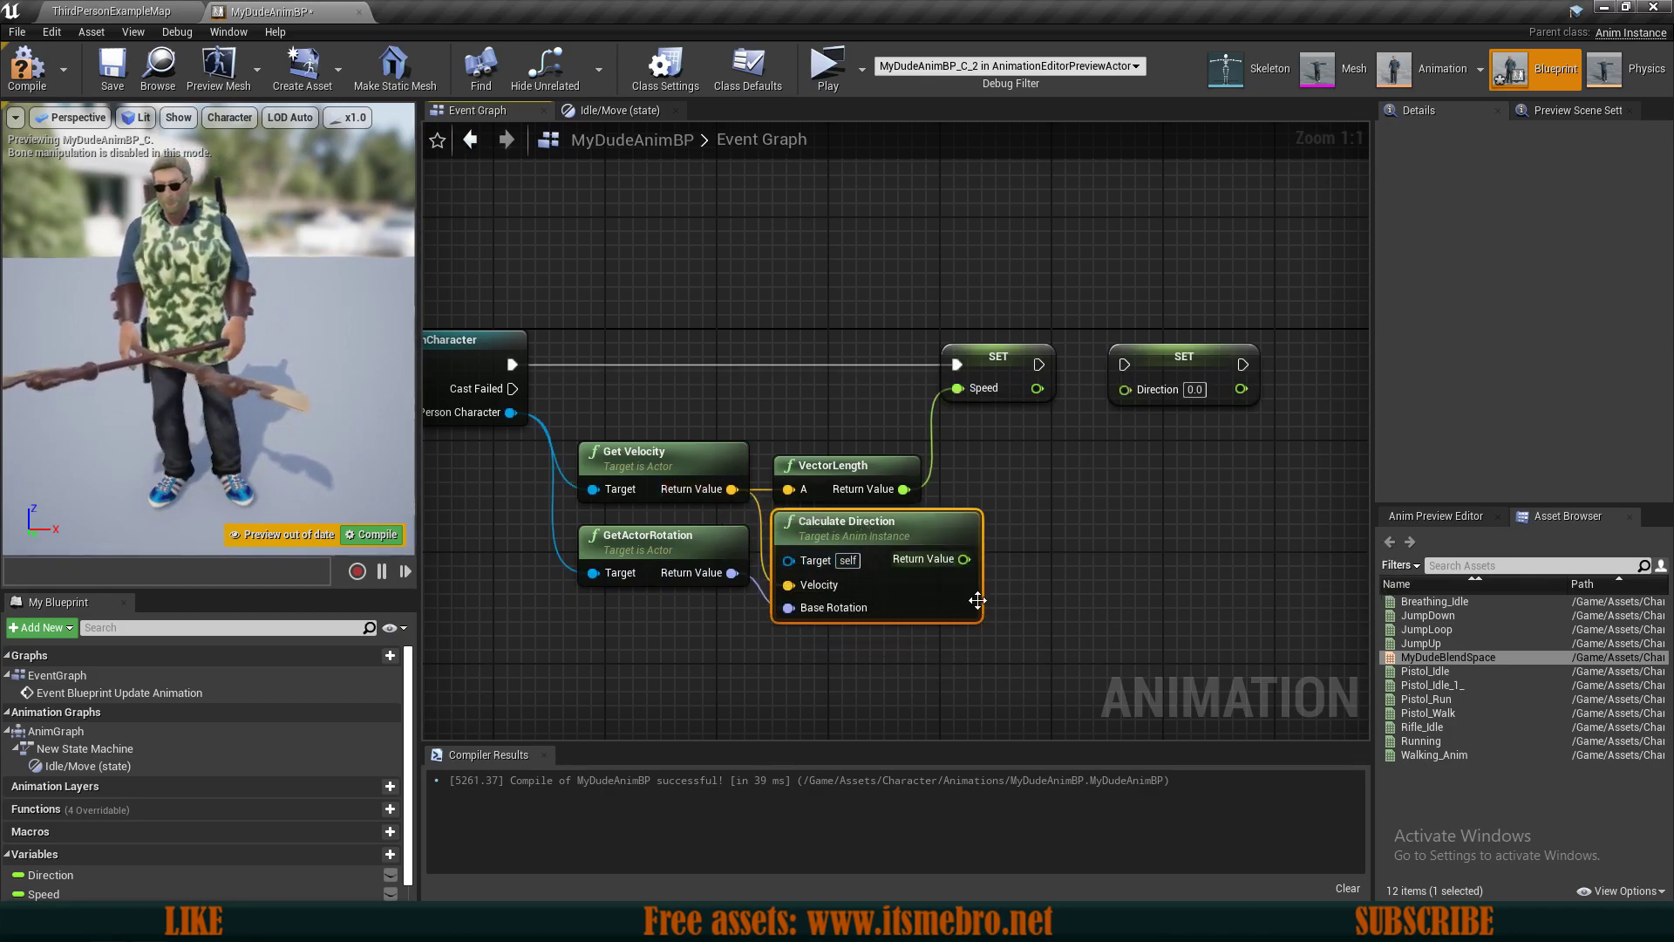
Connect Calculate Direction's return value to the Direction setter and run that setter after the Speed setter.
right_click_drag(955, 567, 815, 577)
left_click_drag(820, 572, 898, 376)
scroll(980, 462, "down", 2)
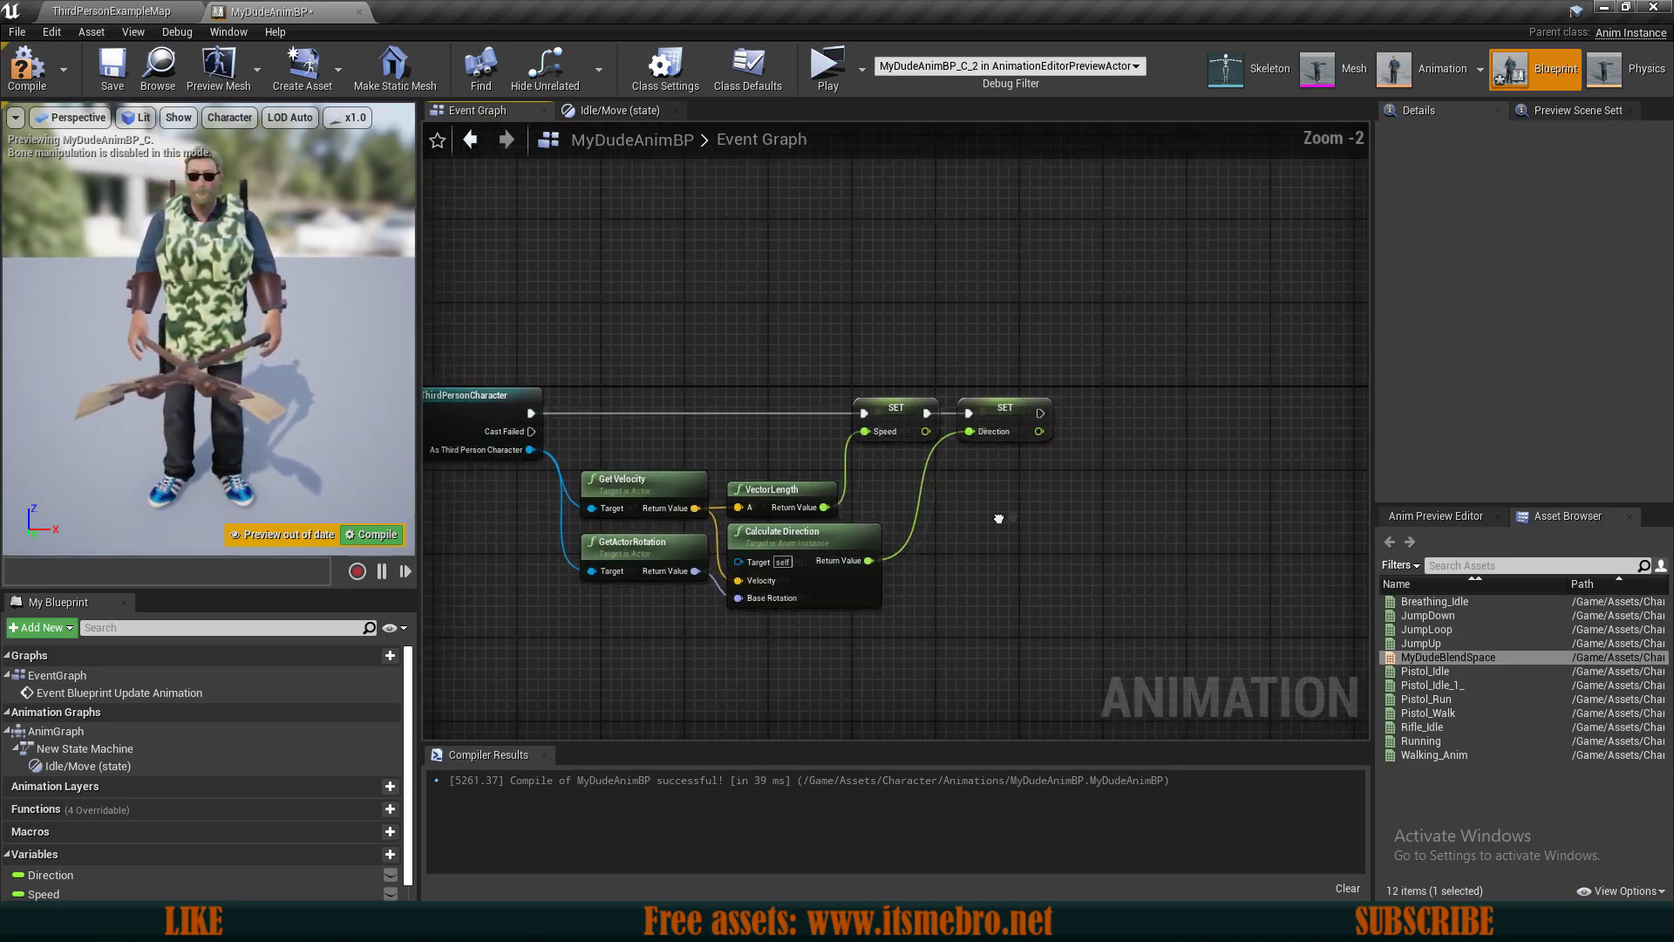
left_click_drag(888, 516, 888, 485)
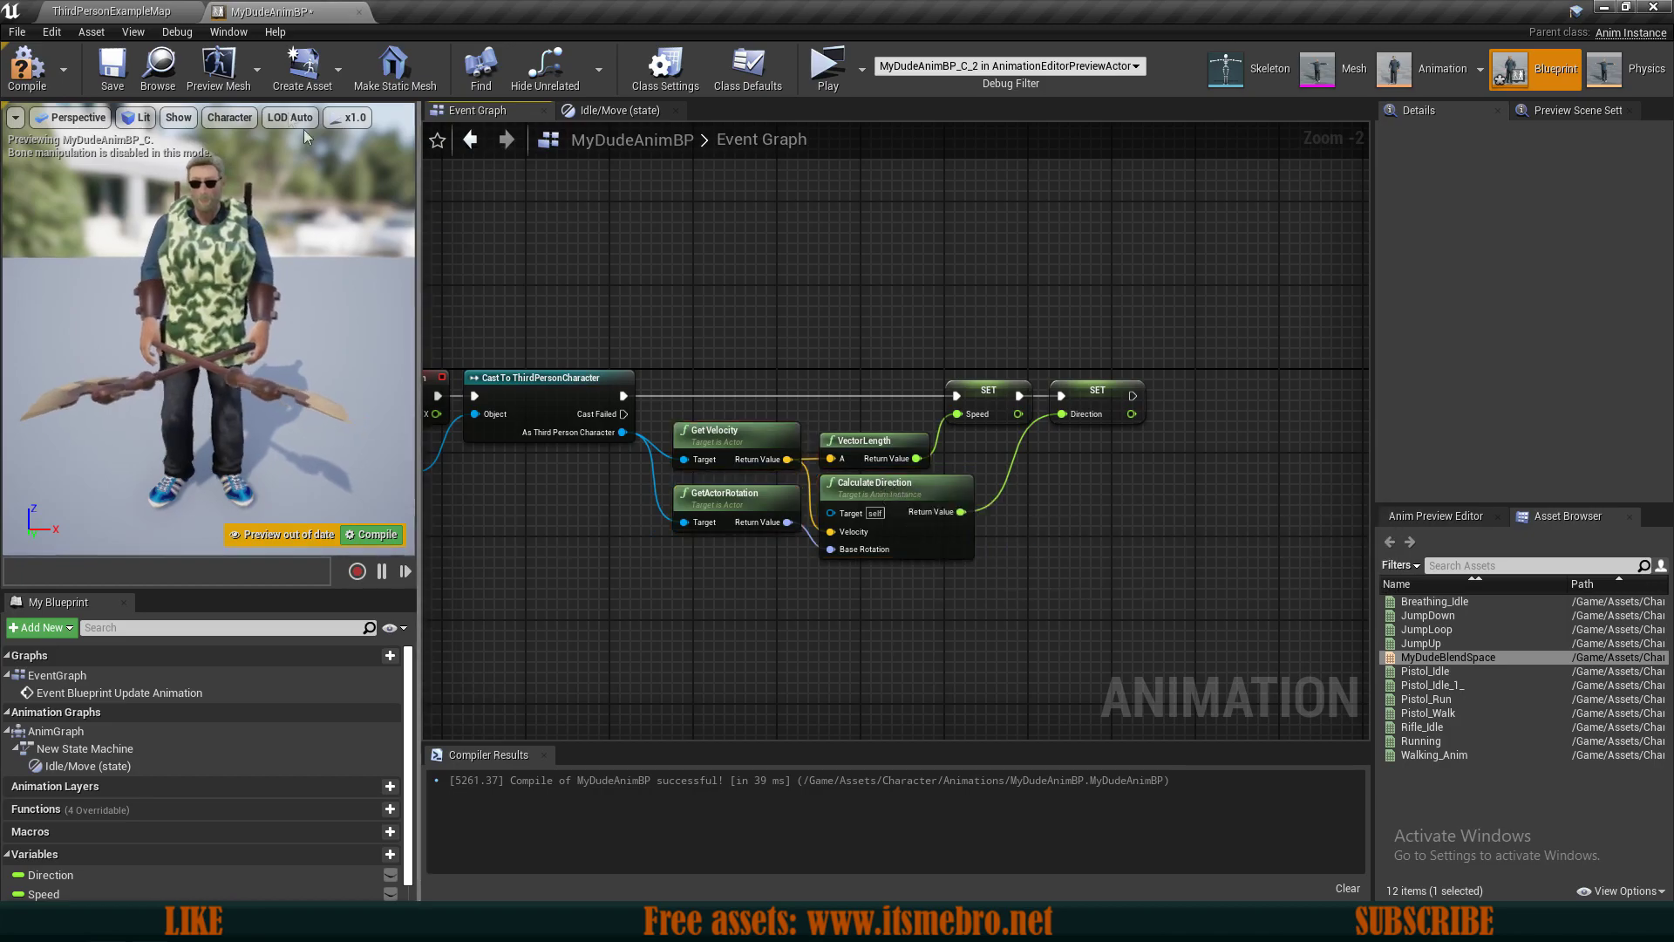
Compile the Animation Blueprint and raise the preview instance's Speed to about 496.
left_click(44, 75)
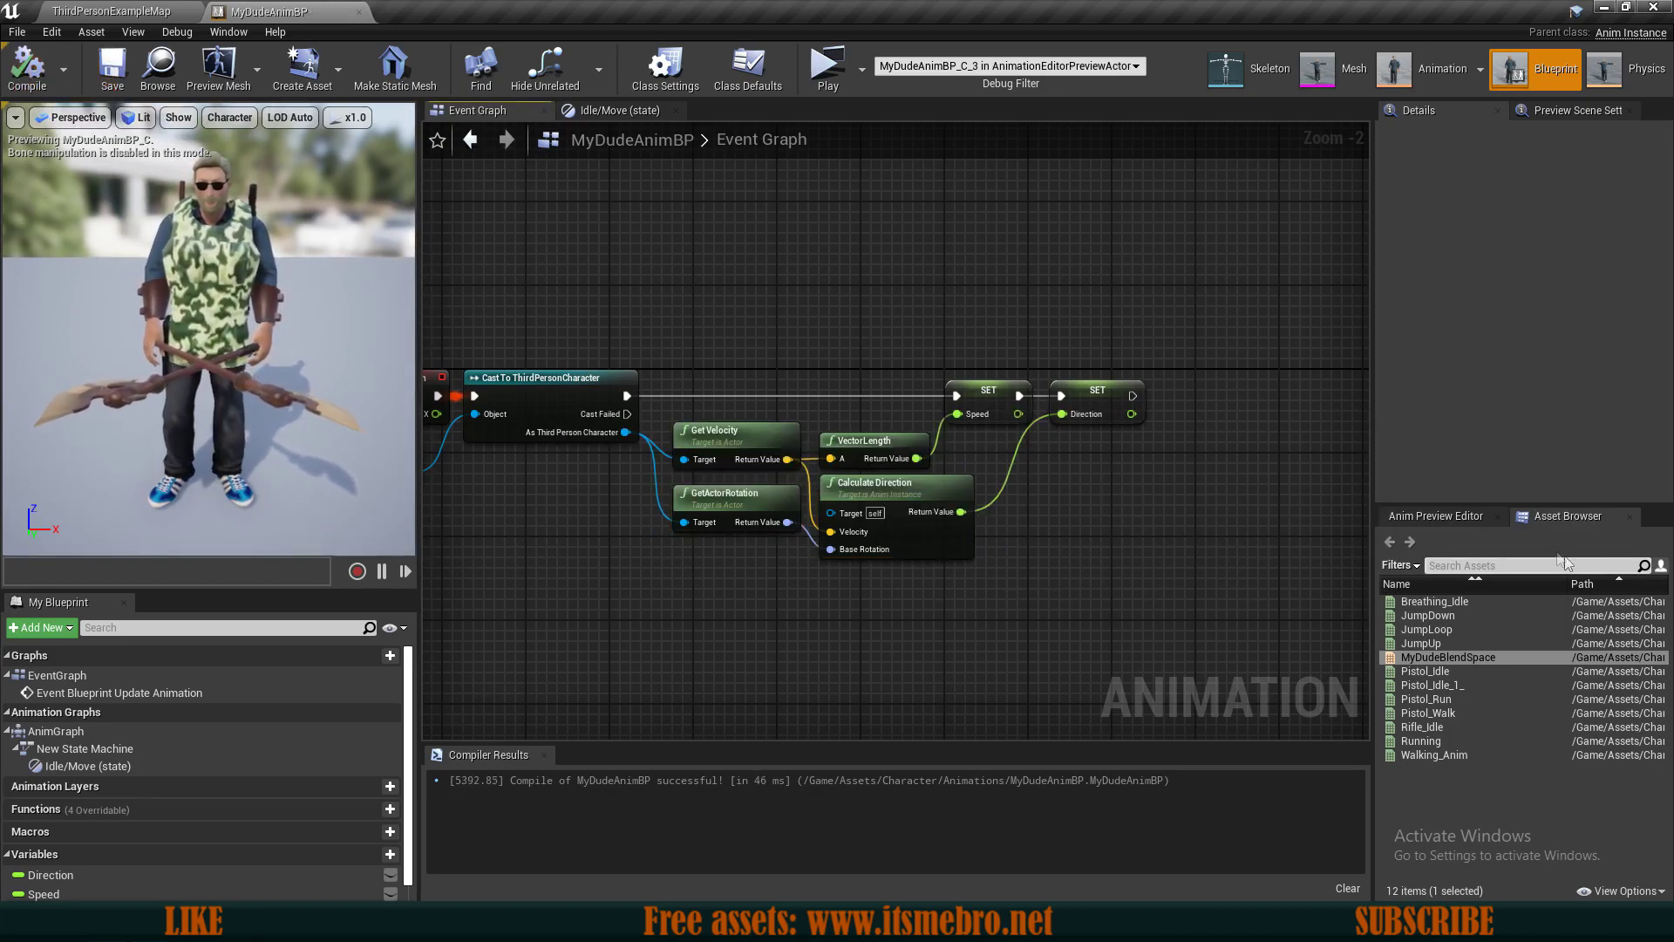
left_click(1432, 520)
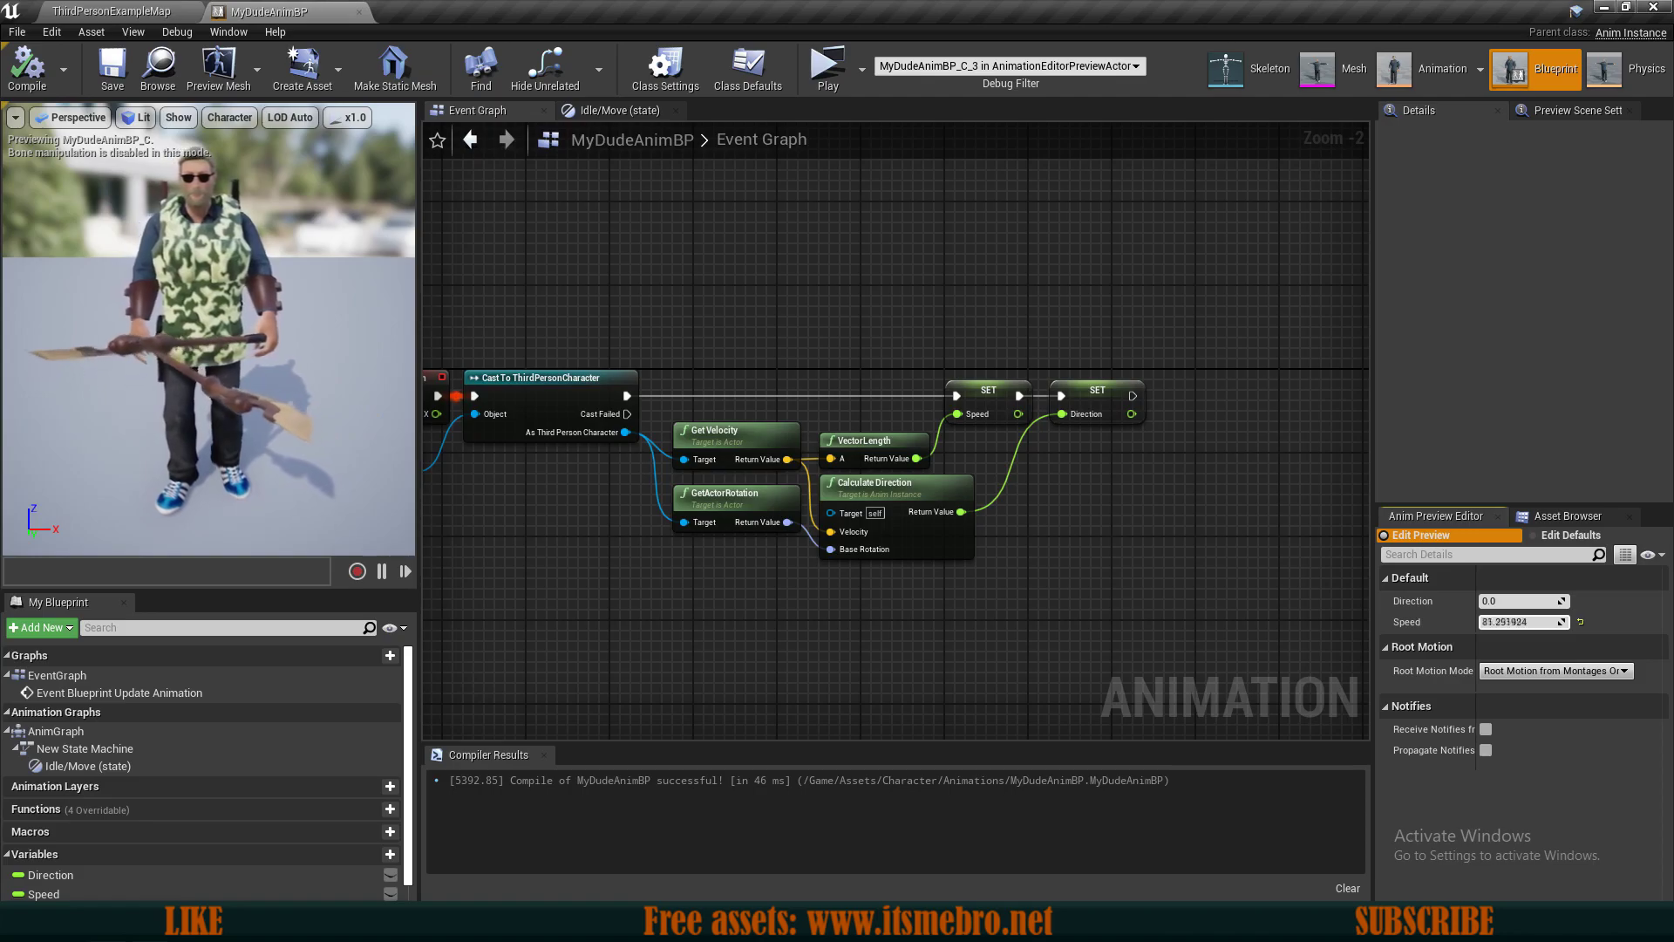
mouse_move(1524, 622)
left_mouse_down()
mouse_move(1555, 621)
mouse_move(1513, 623)
left_mouse_up()
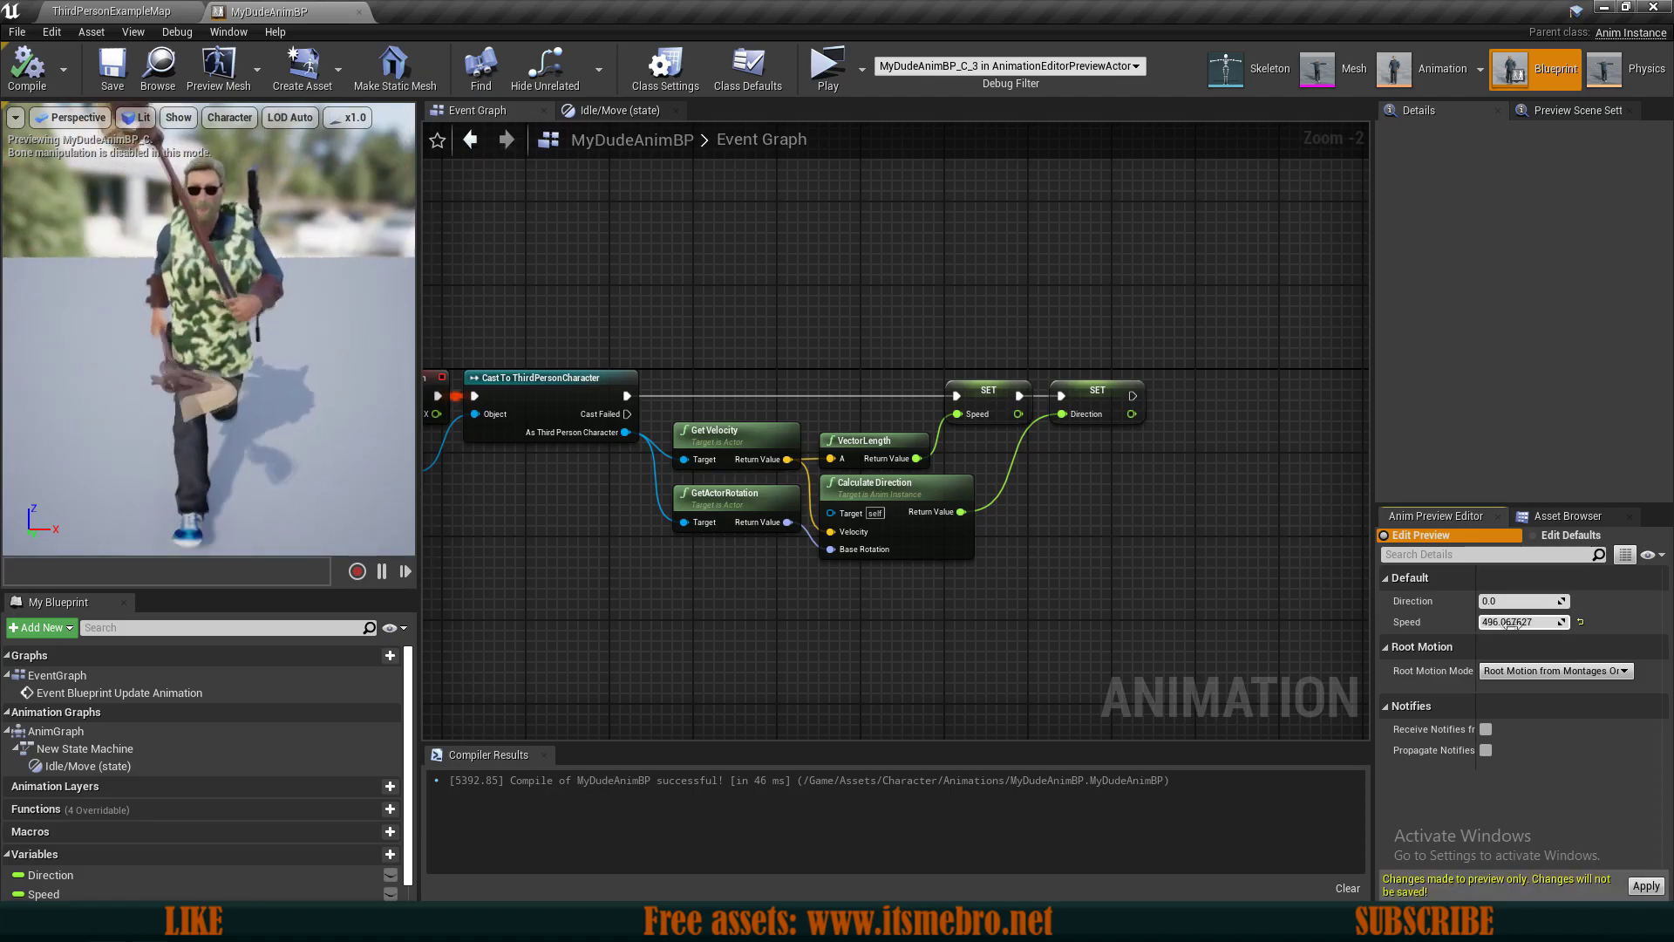
Review the Direction and Speed inputs in the Idle/Move state and the update logic in the Event Graph.
right_click_drag(1137, 540, 1197, 558)
scroll(1196, 557, "down", 1)
right_click_drag(1110, 515, 1162, 526)
left_click(614, 110)
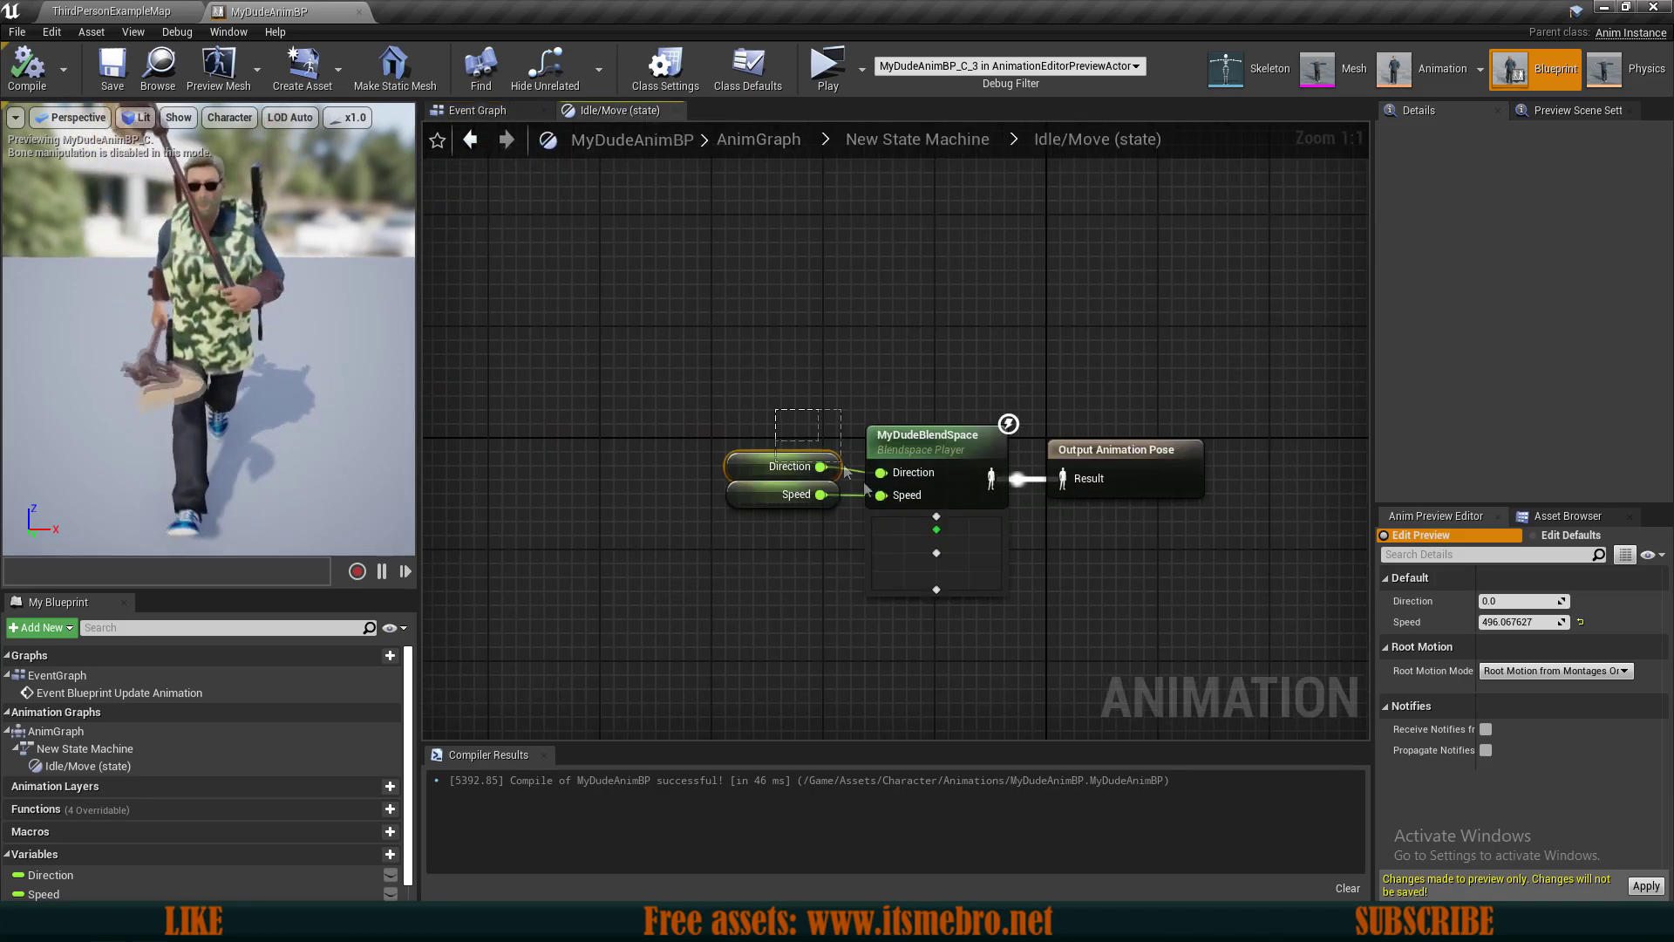
left_click_drag(824, 451, 880, 498)
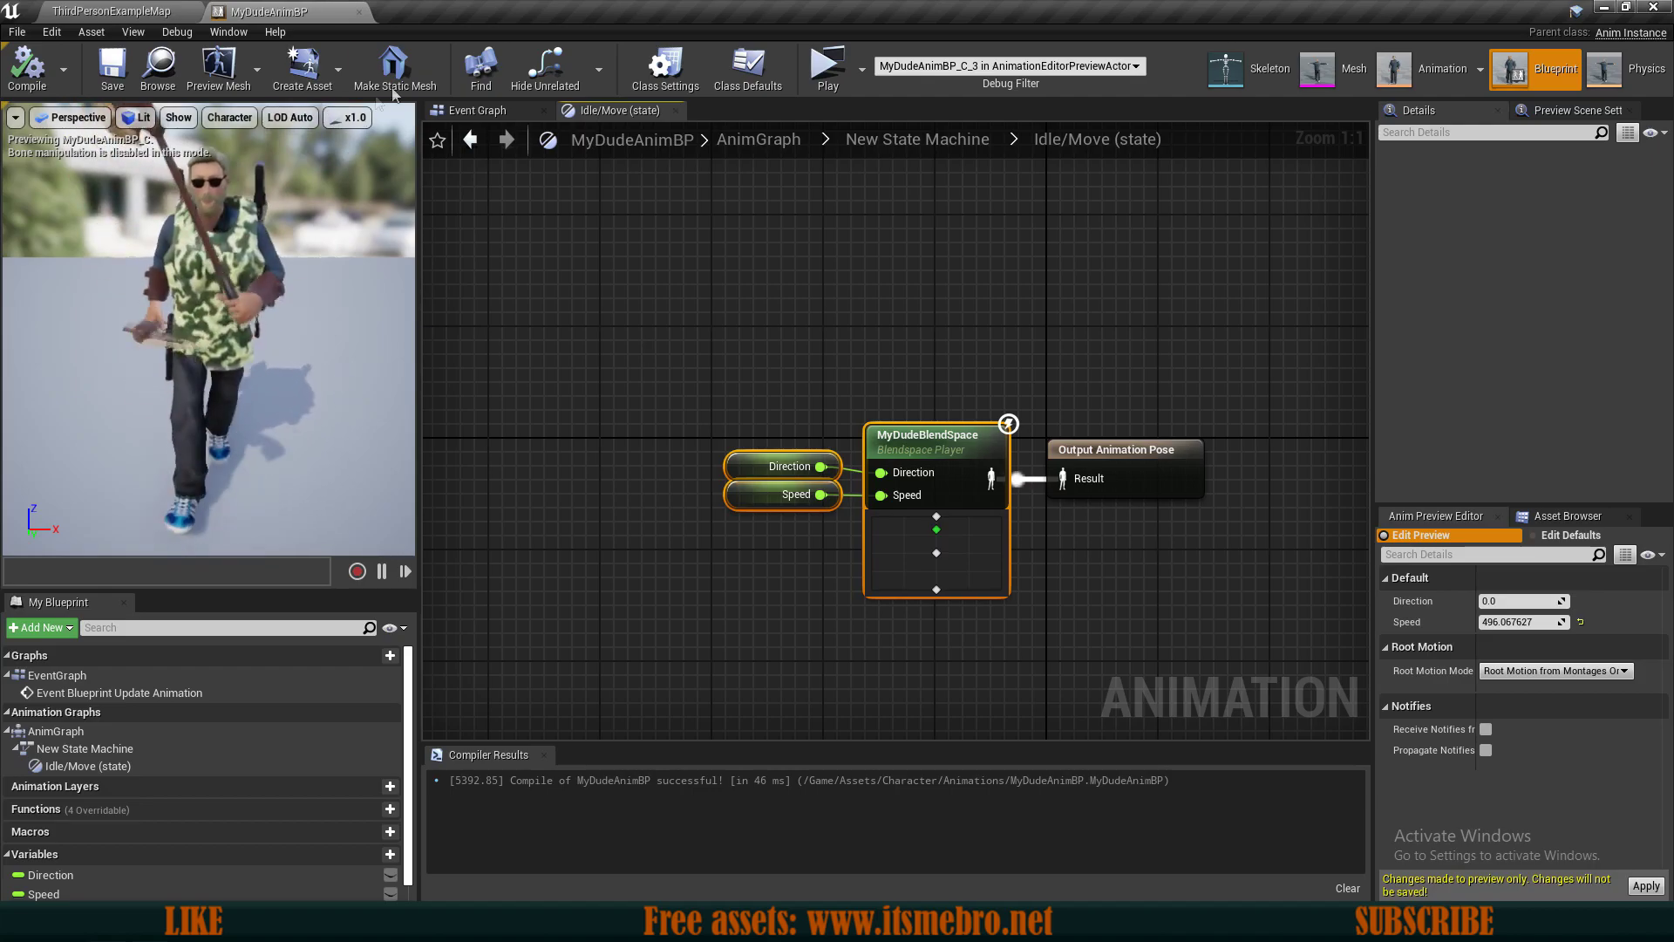
left_click(485, 111)
right_click_drag(726, 366, 712, 359)
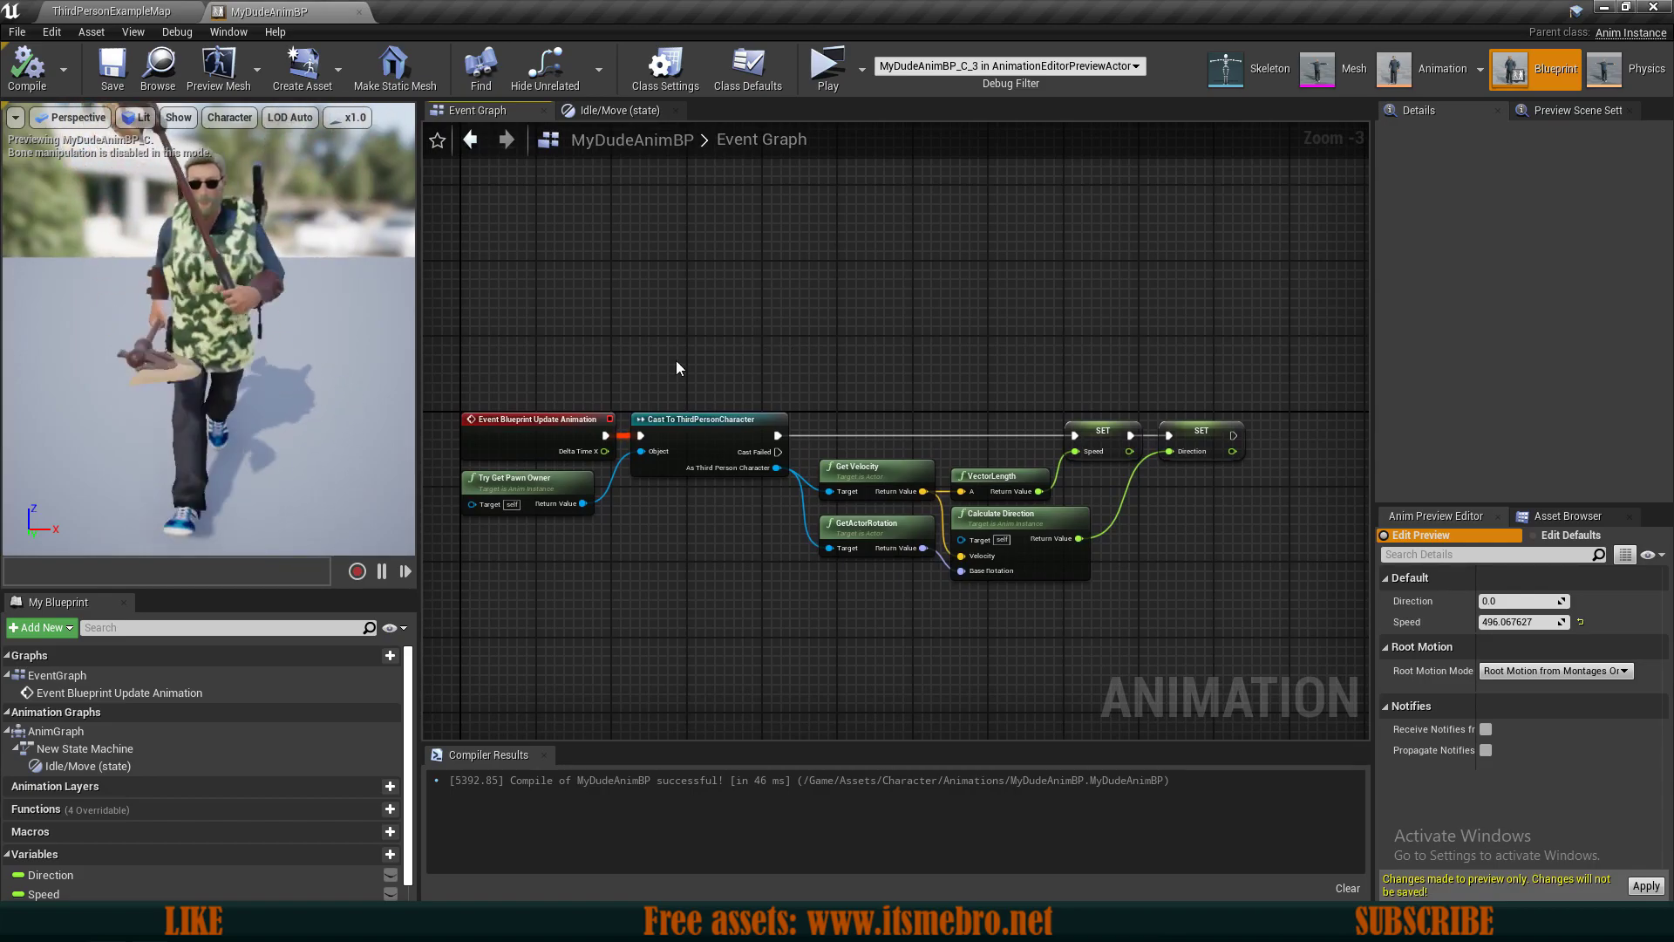
Add a Get Movement Component node from the cast's As Third Person Character output, placed below Calculate Direction.
scroll(870, 384, "up", 2)
right_click_drag(826, 396, 871, 362)
right_click_drag(739, 417, 688, 447)
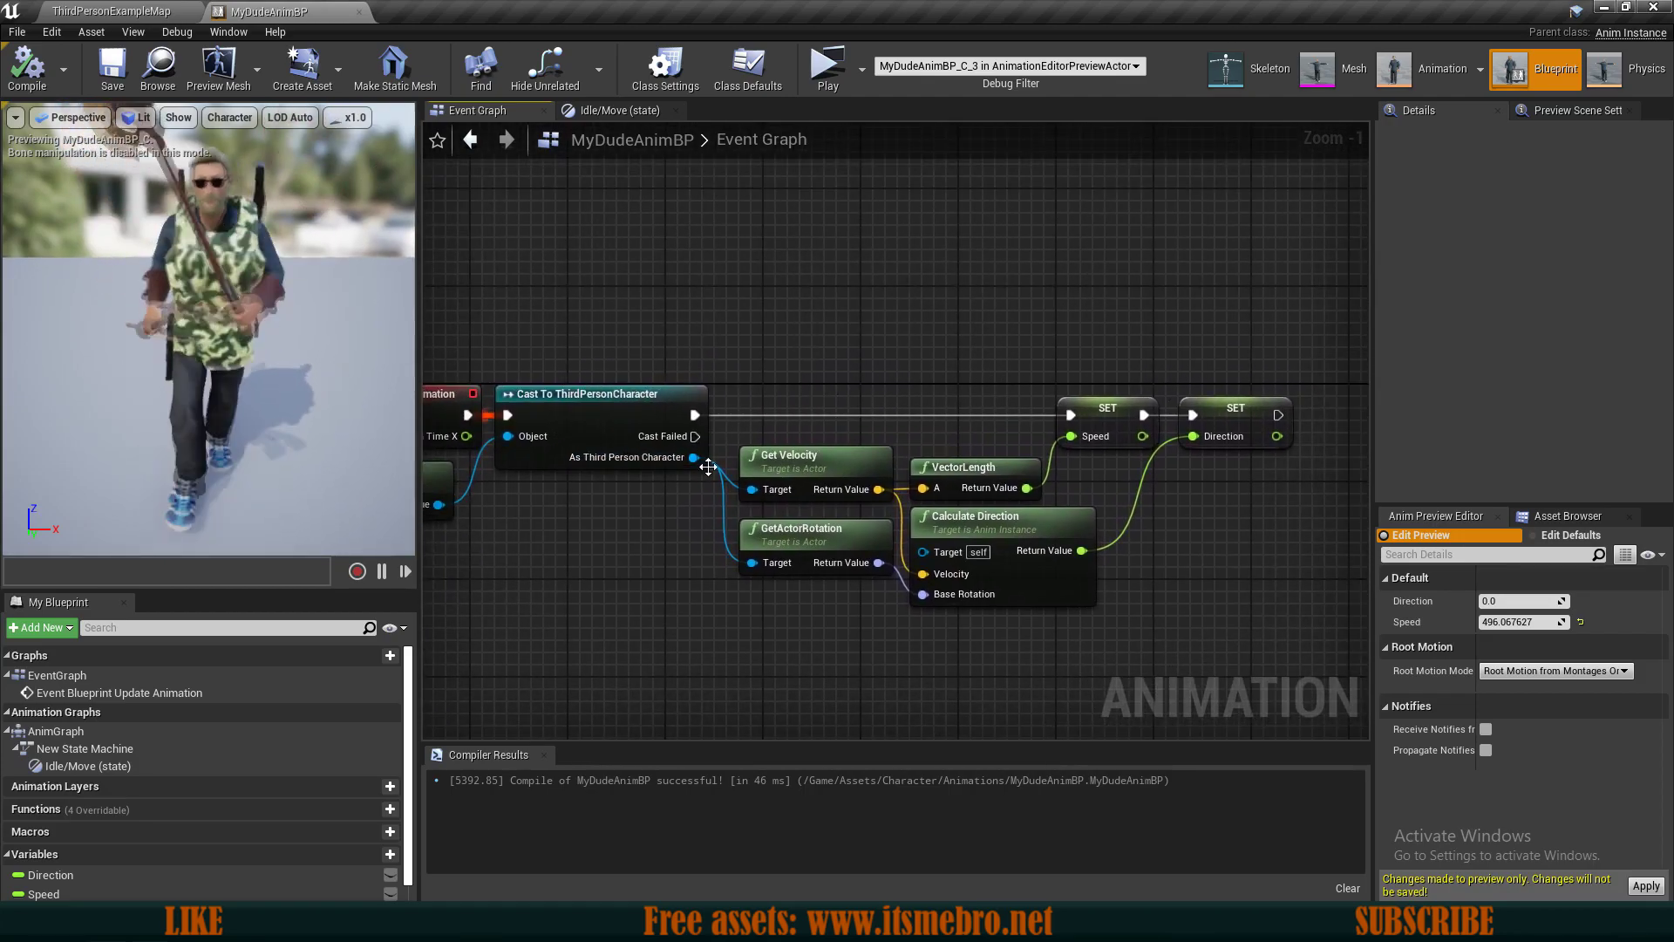
left_click_drag(694, 457, 821, 671)
type("get m")
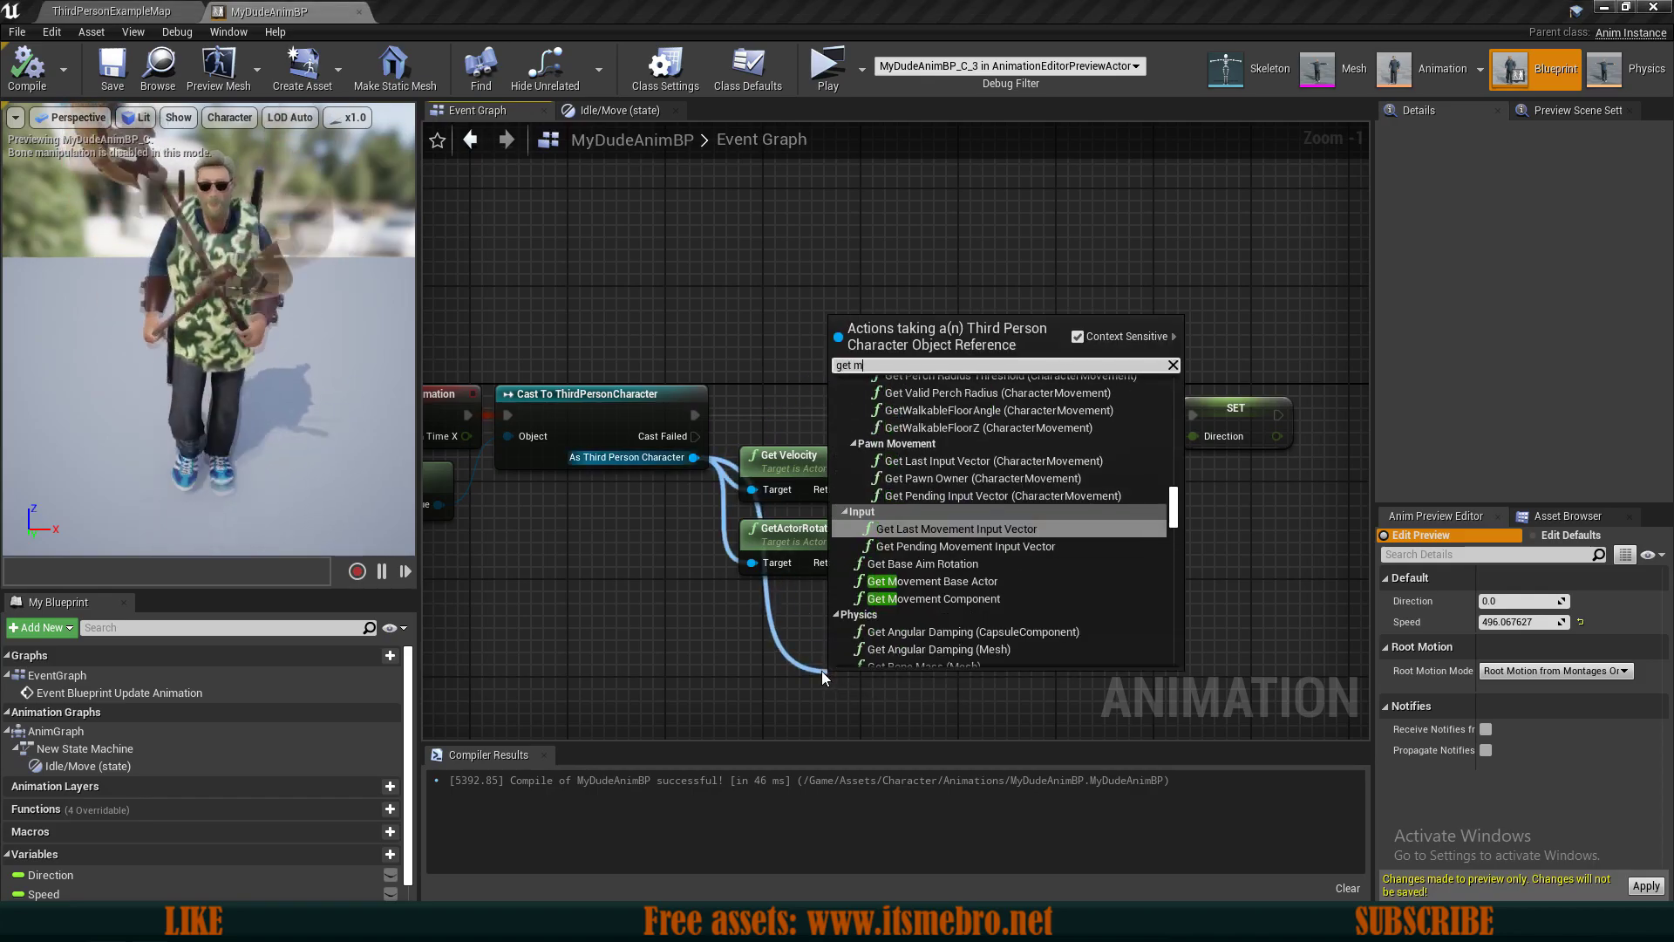
type("ovement c")
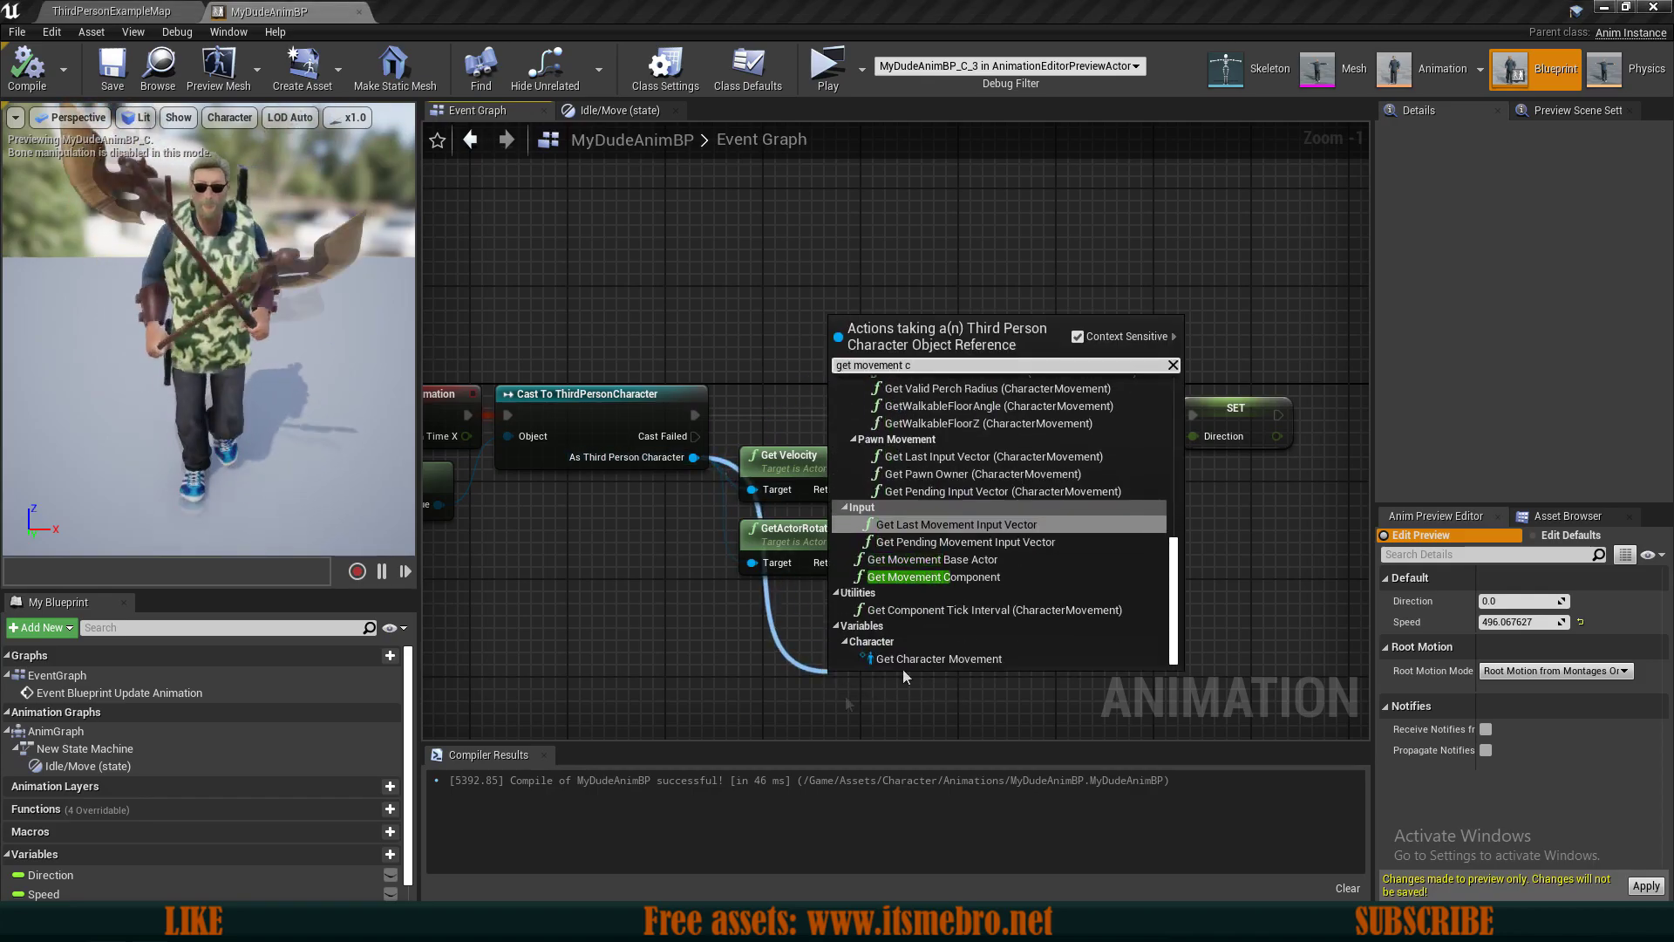
left_click(978, 577)
left_click_drag(959, 693, 1058, 628)
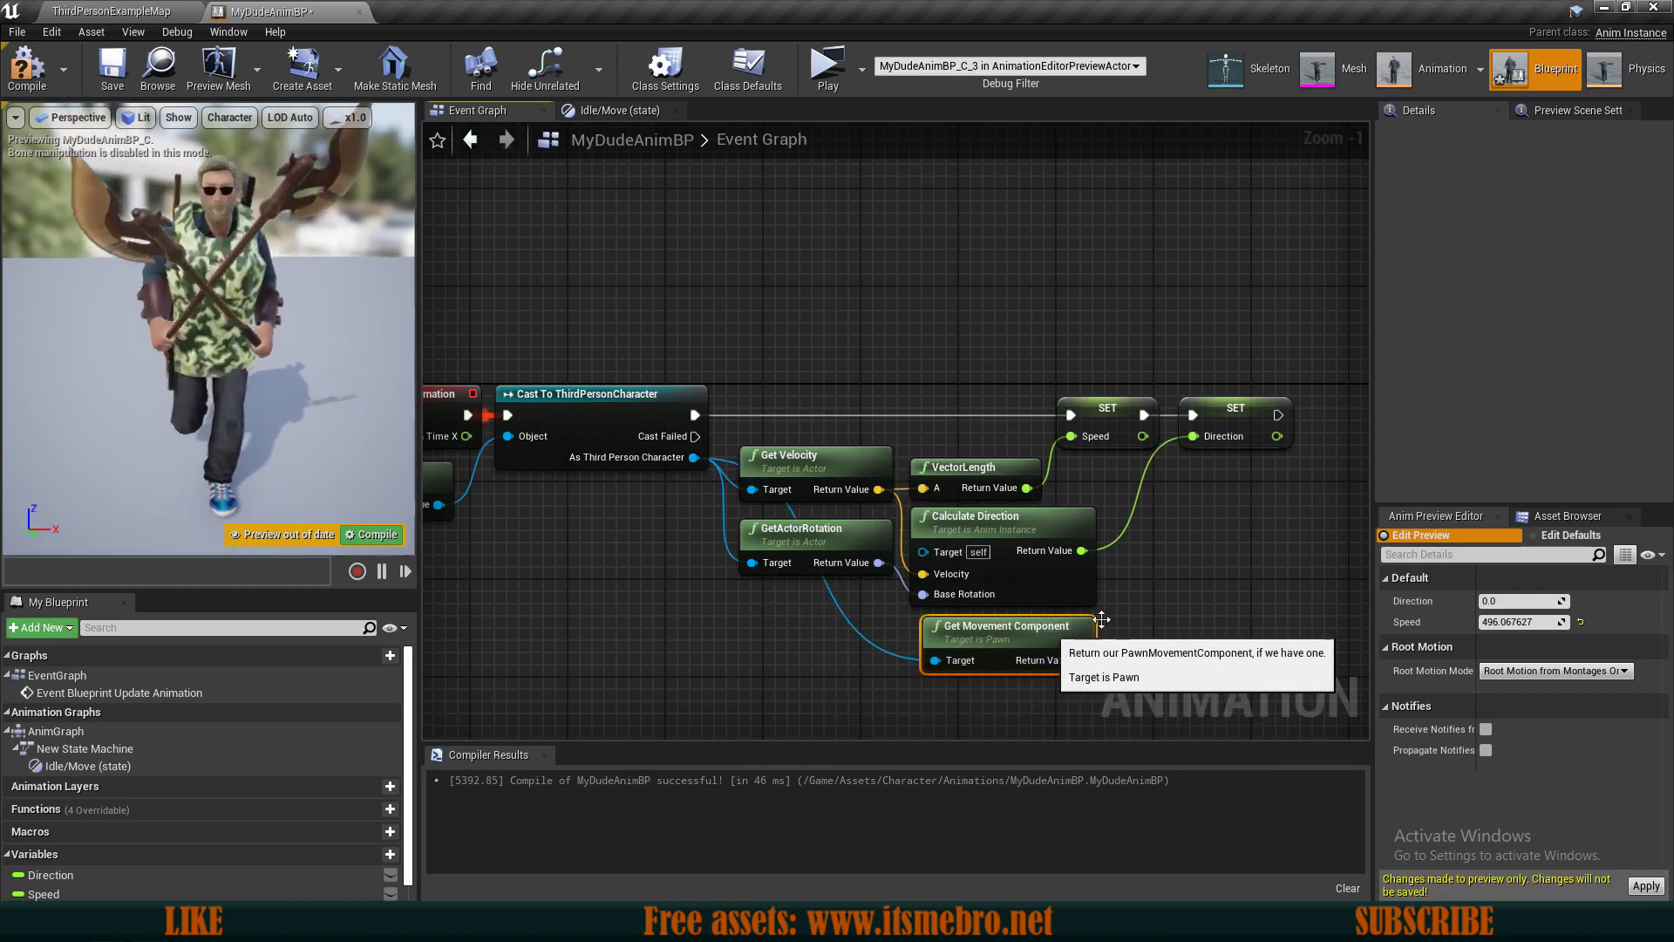
Add an Is Falling node from Get Movement Component's return value and line both nodes up in a row below Calculate Direction.
right_click_drag(1058, 628, 770, 585)
left_click_drag(791, 618, 872, 581)
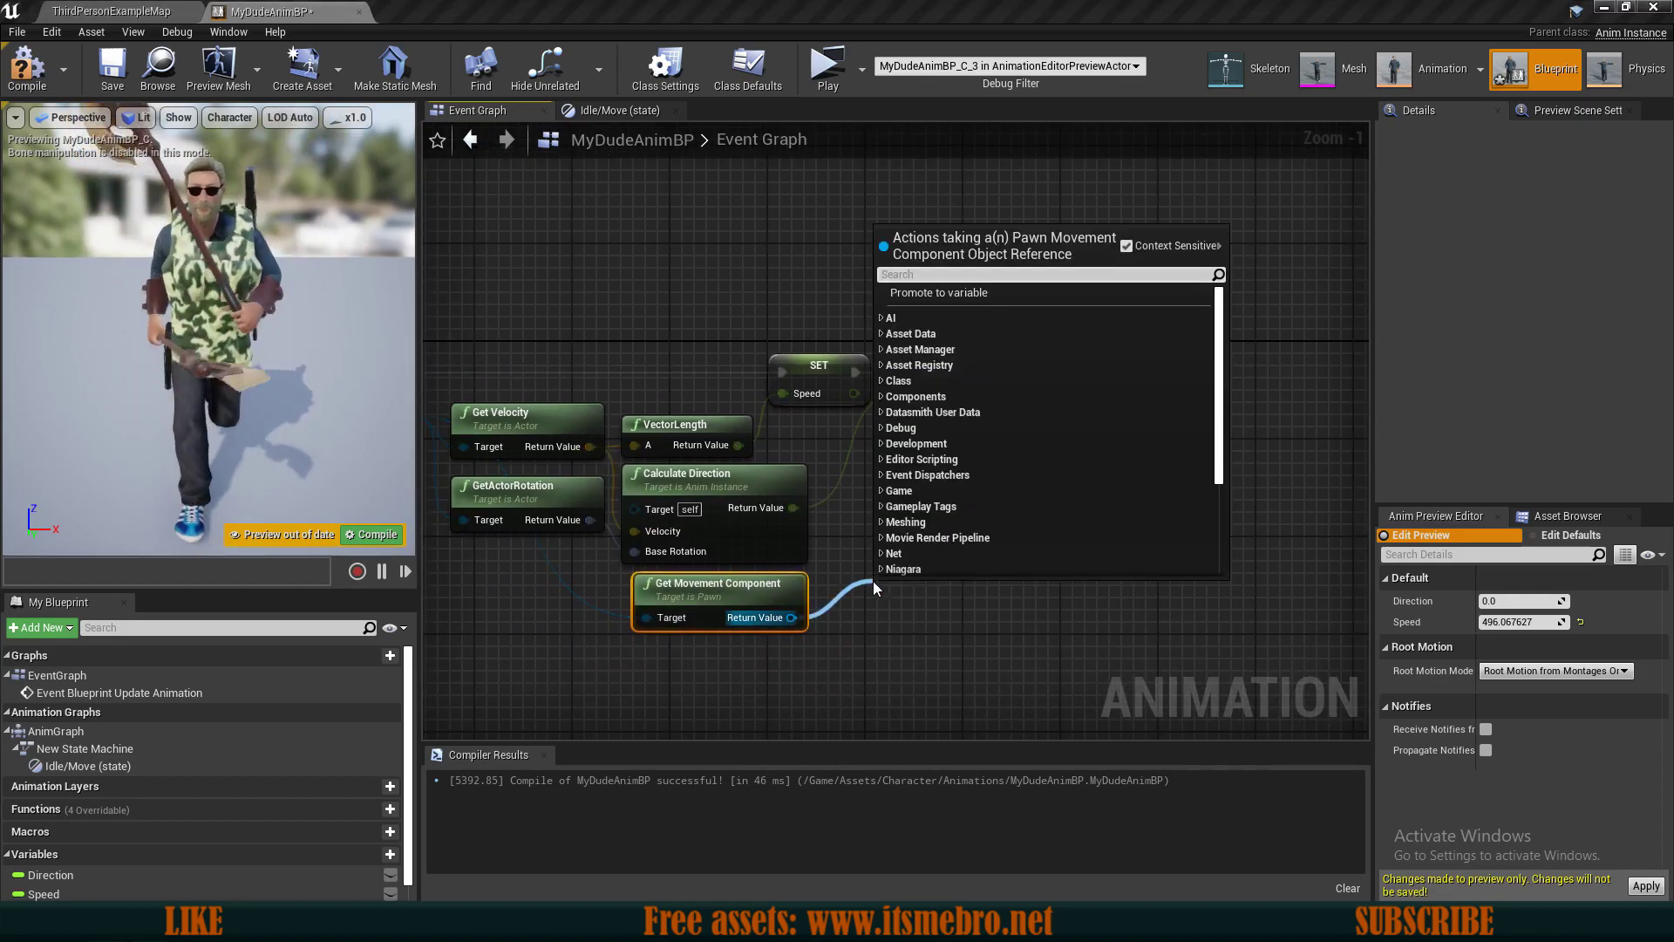
type("is falling")
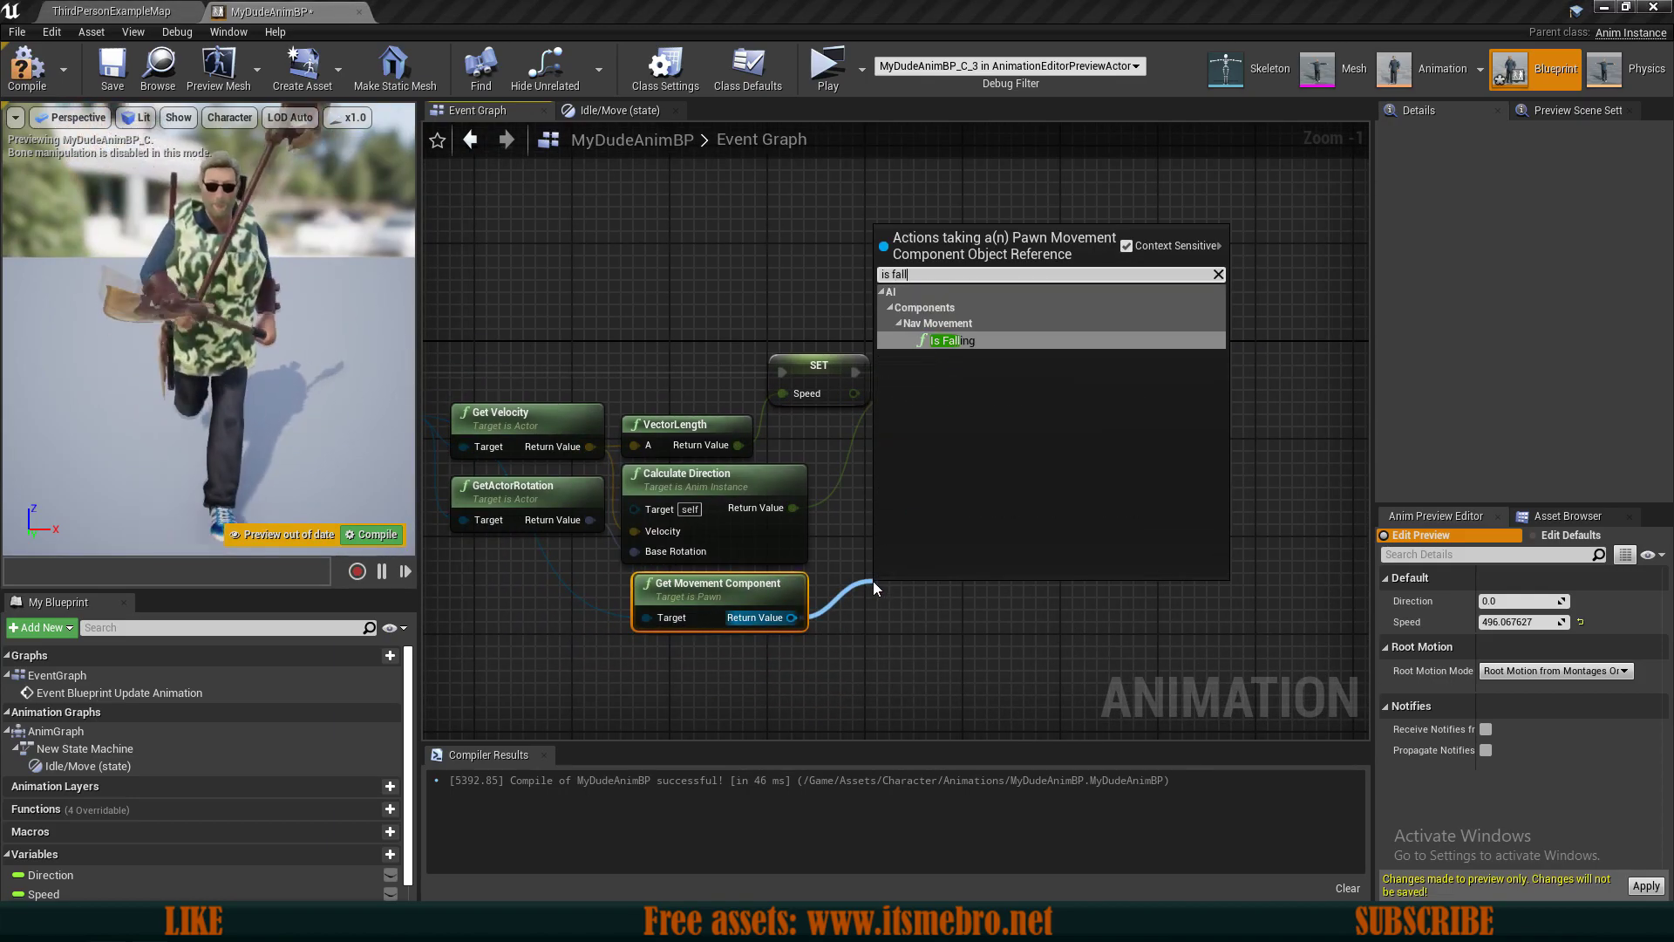
key("Return")
left_click_drag(971, 614, 923, 543)
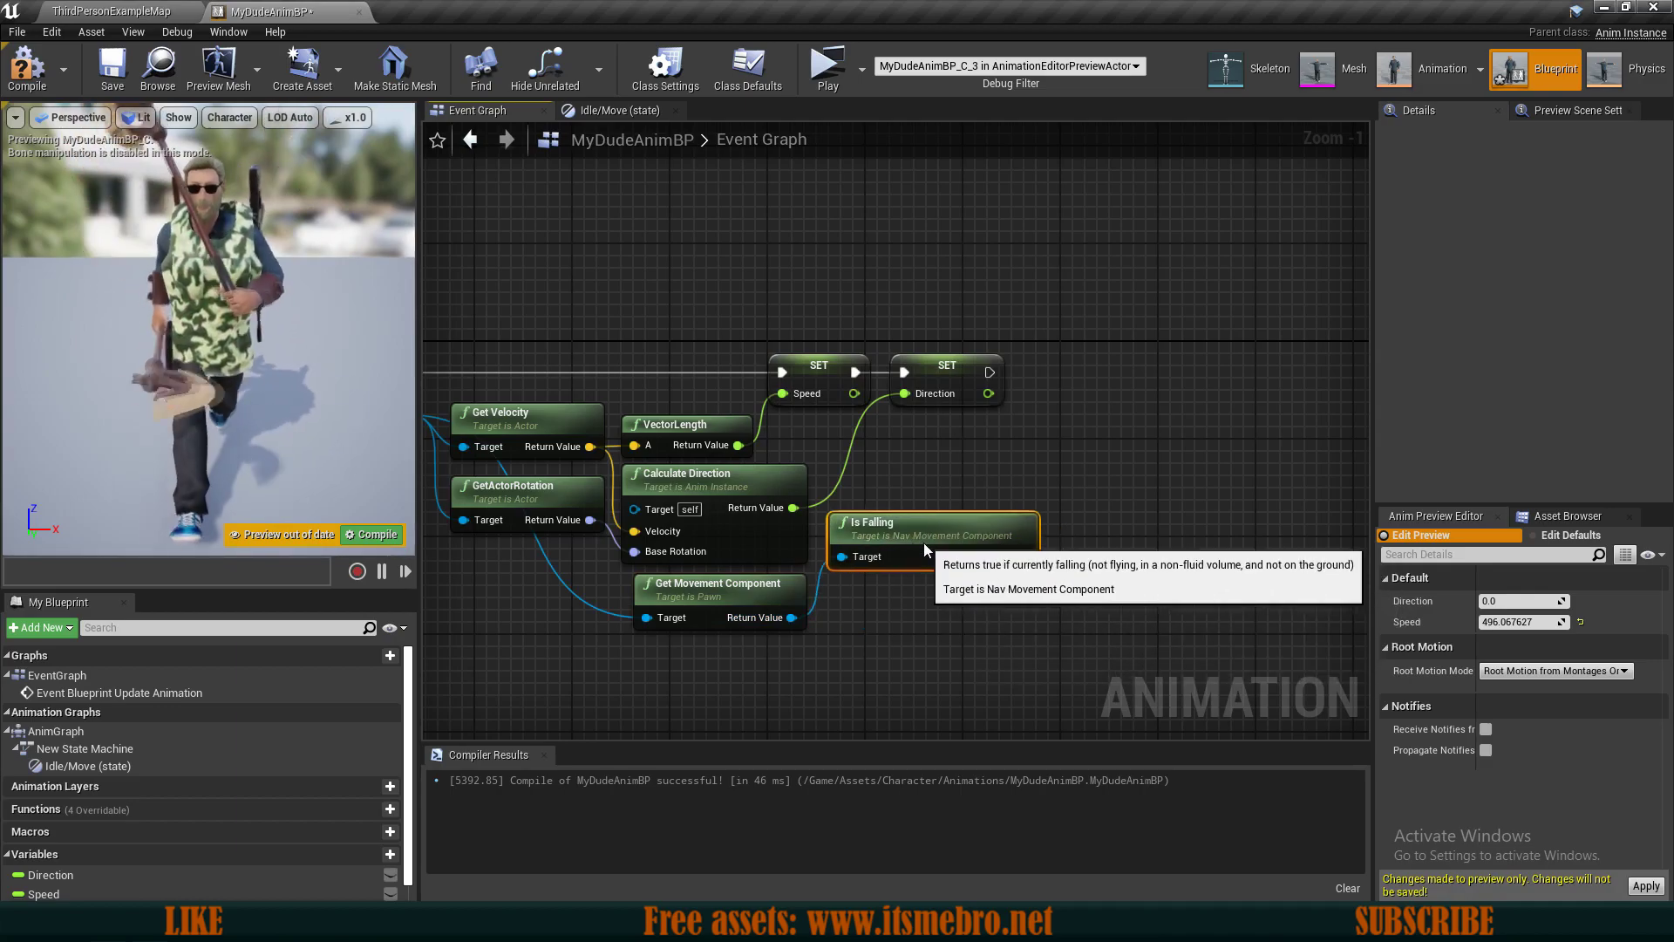
left_click_drag(635, 589, 501, 588)
left_click_drag(907, 543, 761, 604)
Promote the Is Falling return value to a new Boolean variable named IsFalling.
left_click_drag(876, 618, 1015, 500)
left_click(1080, 554)
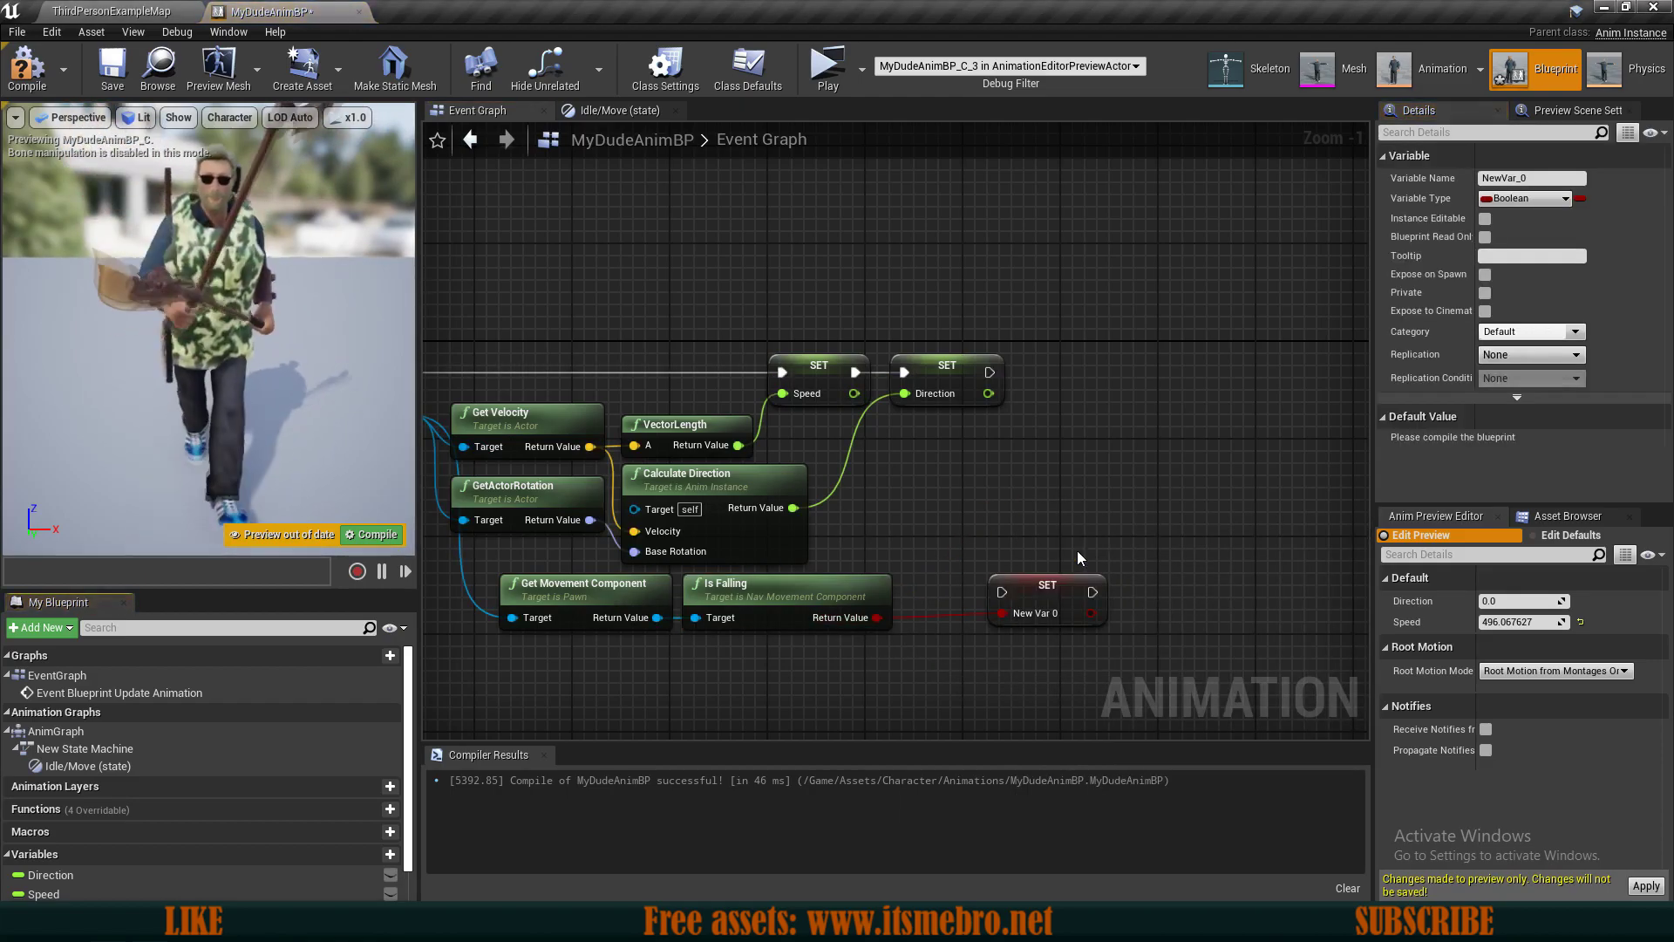
key("BackSpace")
type("IsFalling")
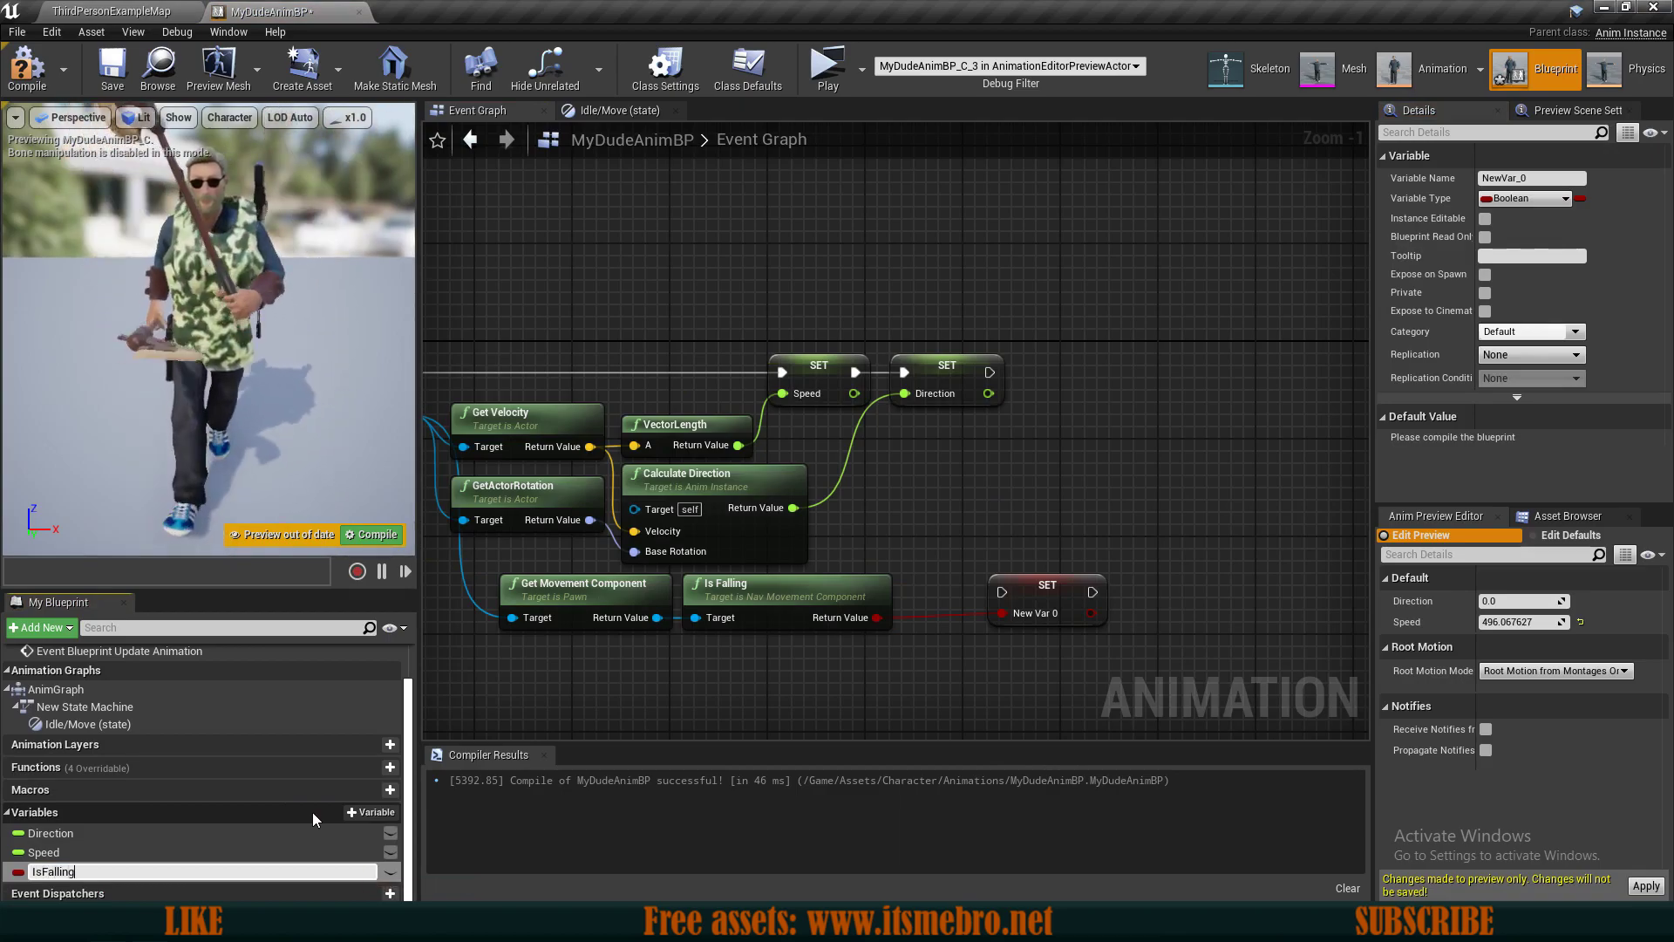
key("Return")
Place the IsFalling setter beside the Direction setter and run it after that setter.
left_click_drag(1016, 598, 992, 374)
left_click(1010, 483)
right_click_drag(981, 527, 1165, 528)
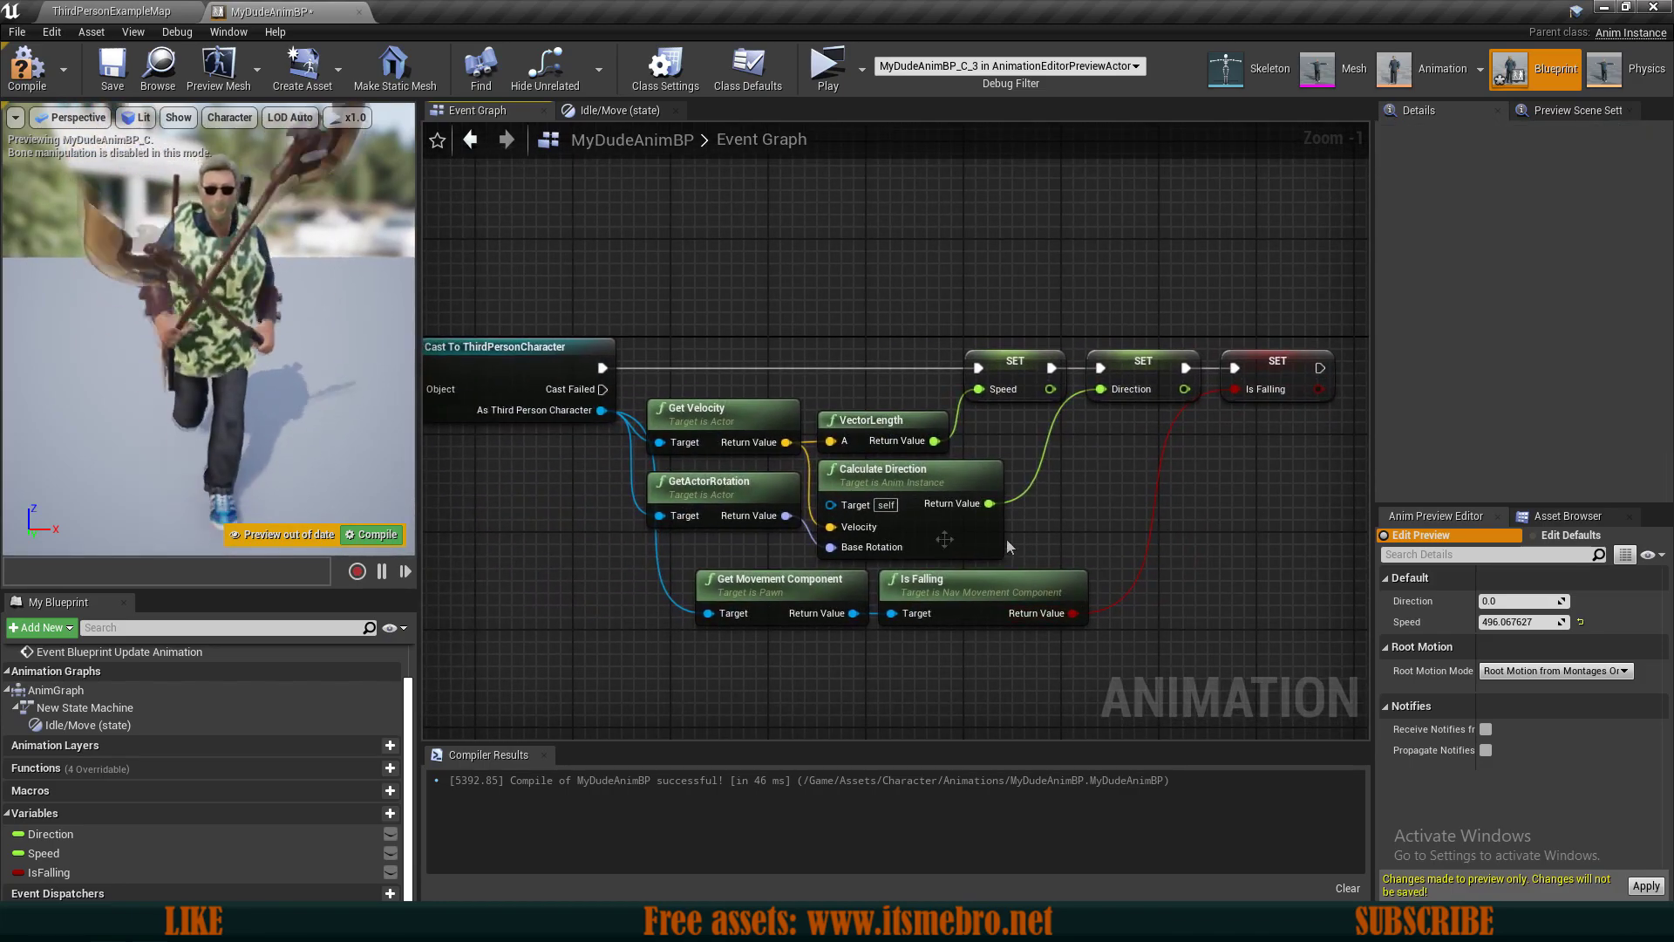
right_click_drag(771, 334, 801, 338)
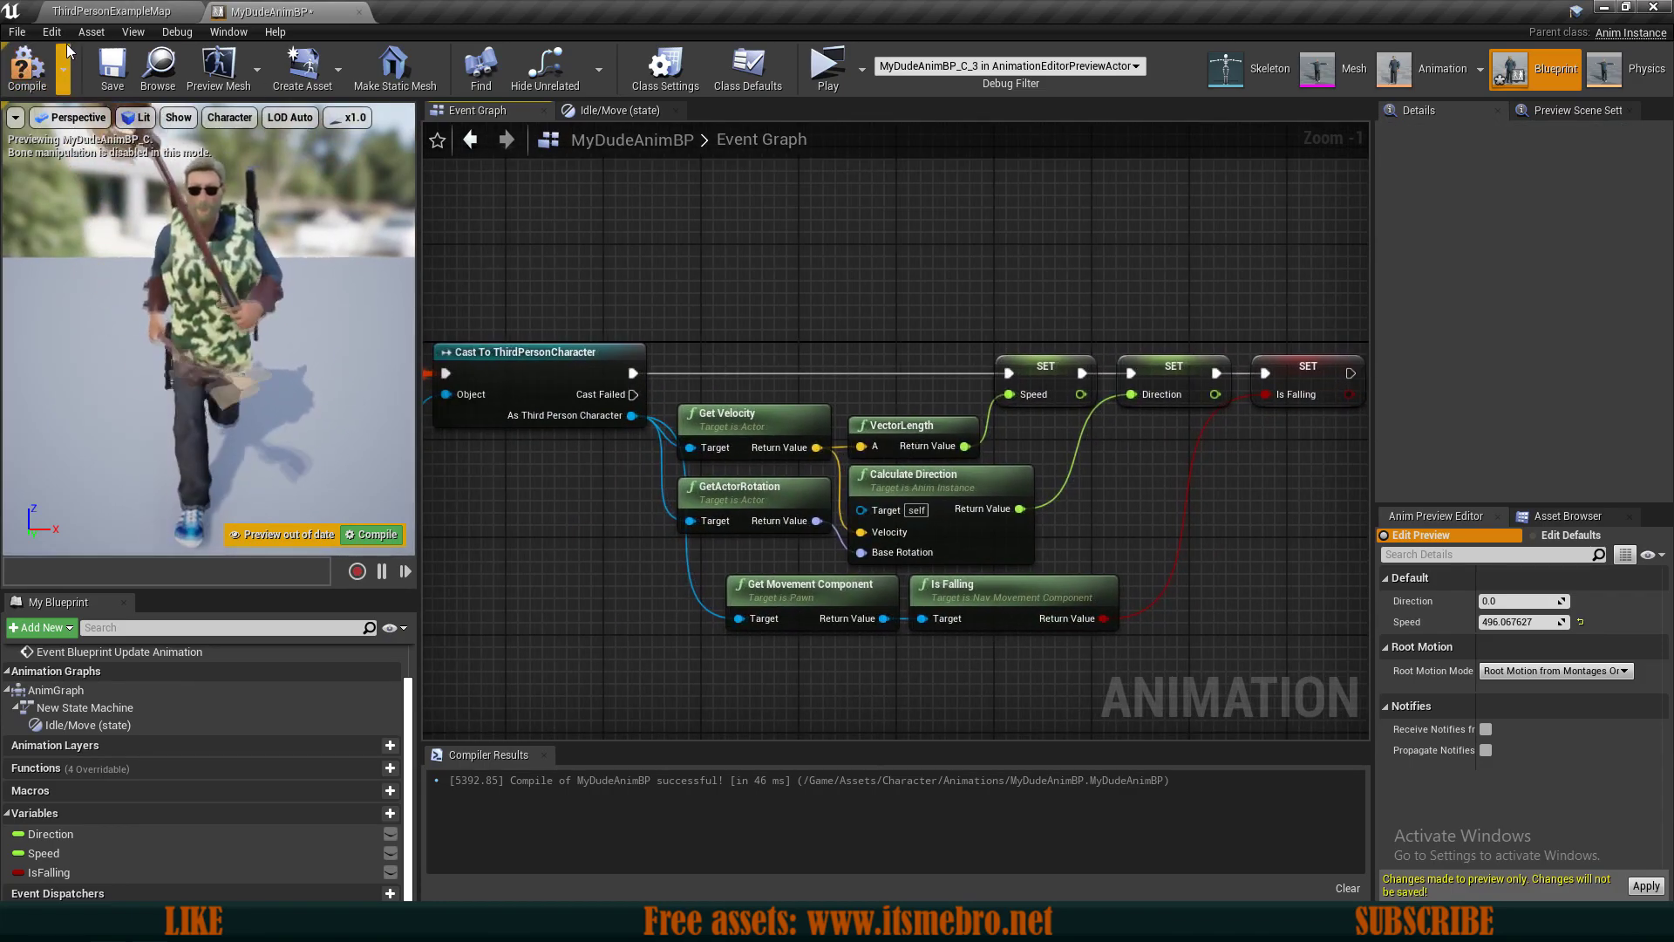
Open the ThirdPersonCharacter blueprint from the project's ThirdPersonBP/Blueprints folder.
left_click(114, 14)
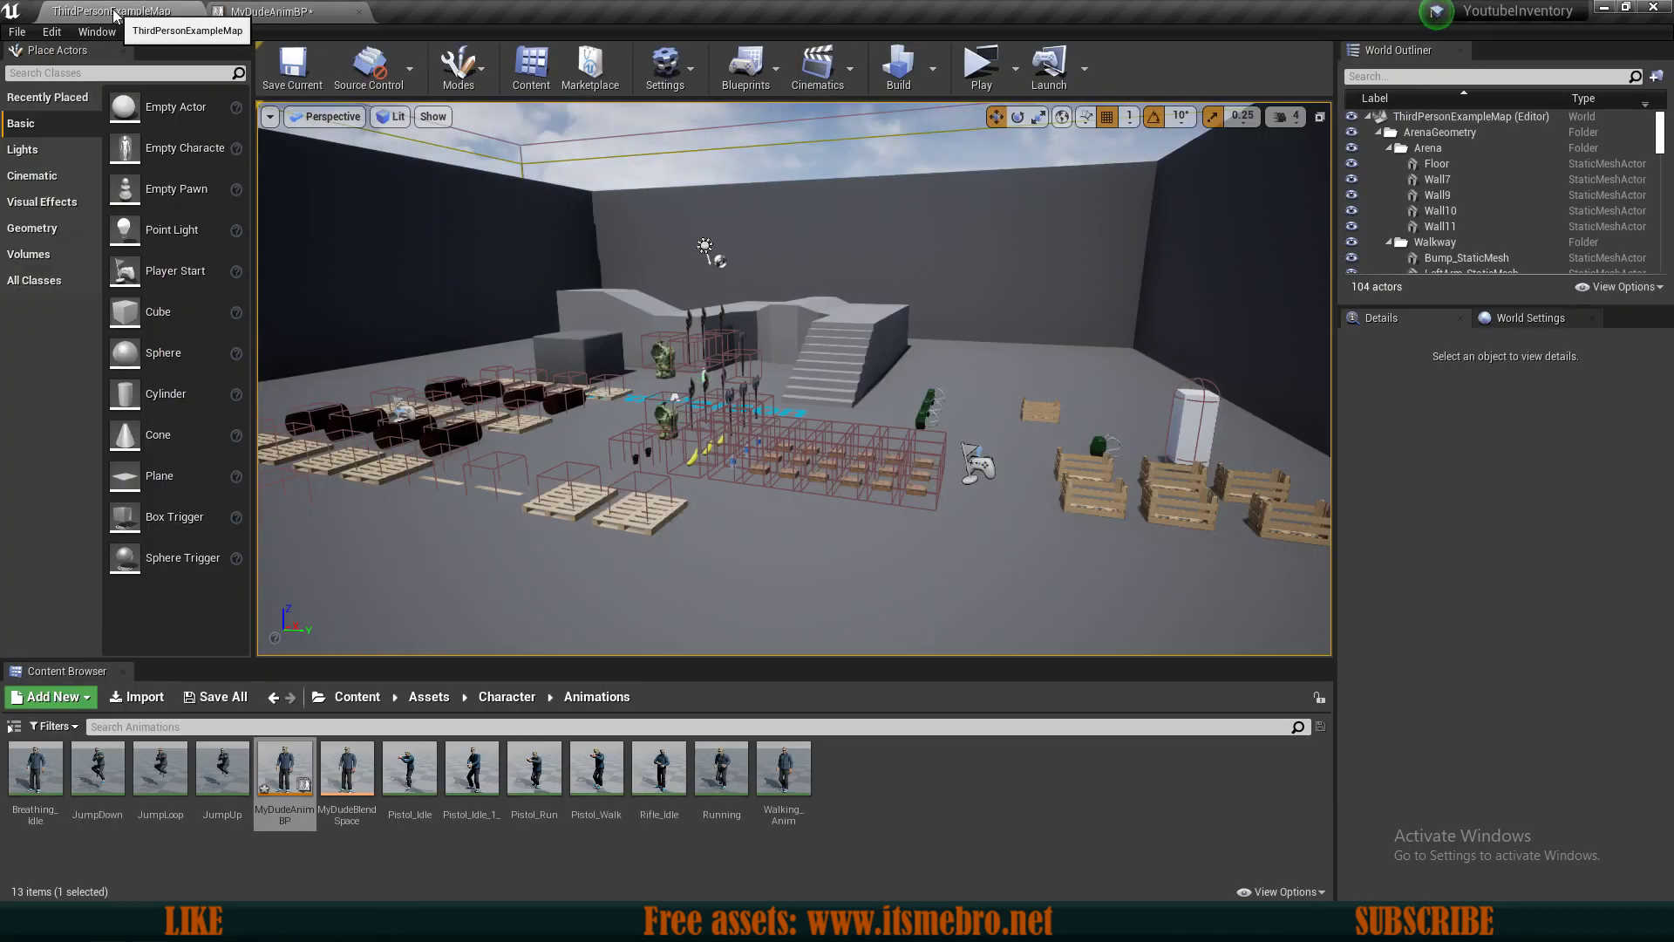
left_click(356, 696)
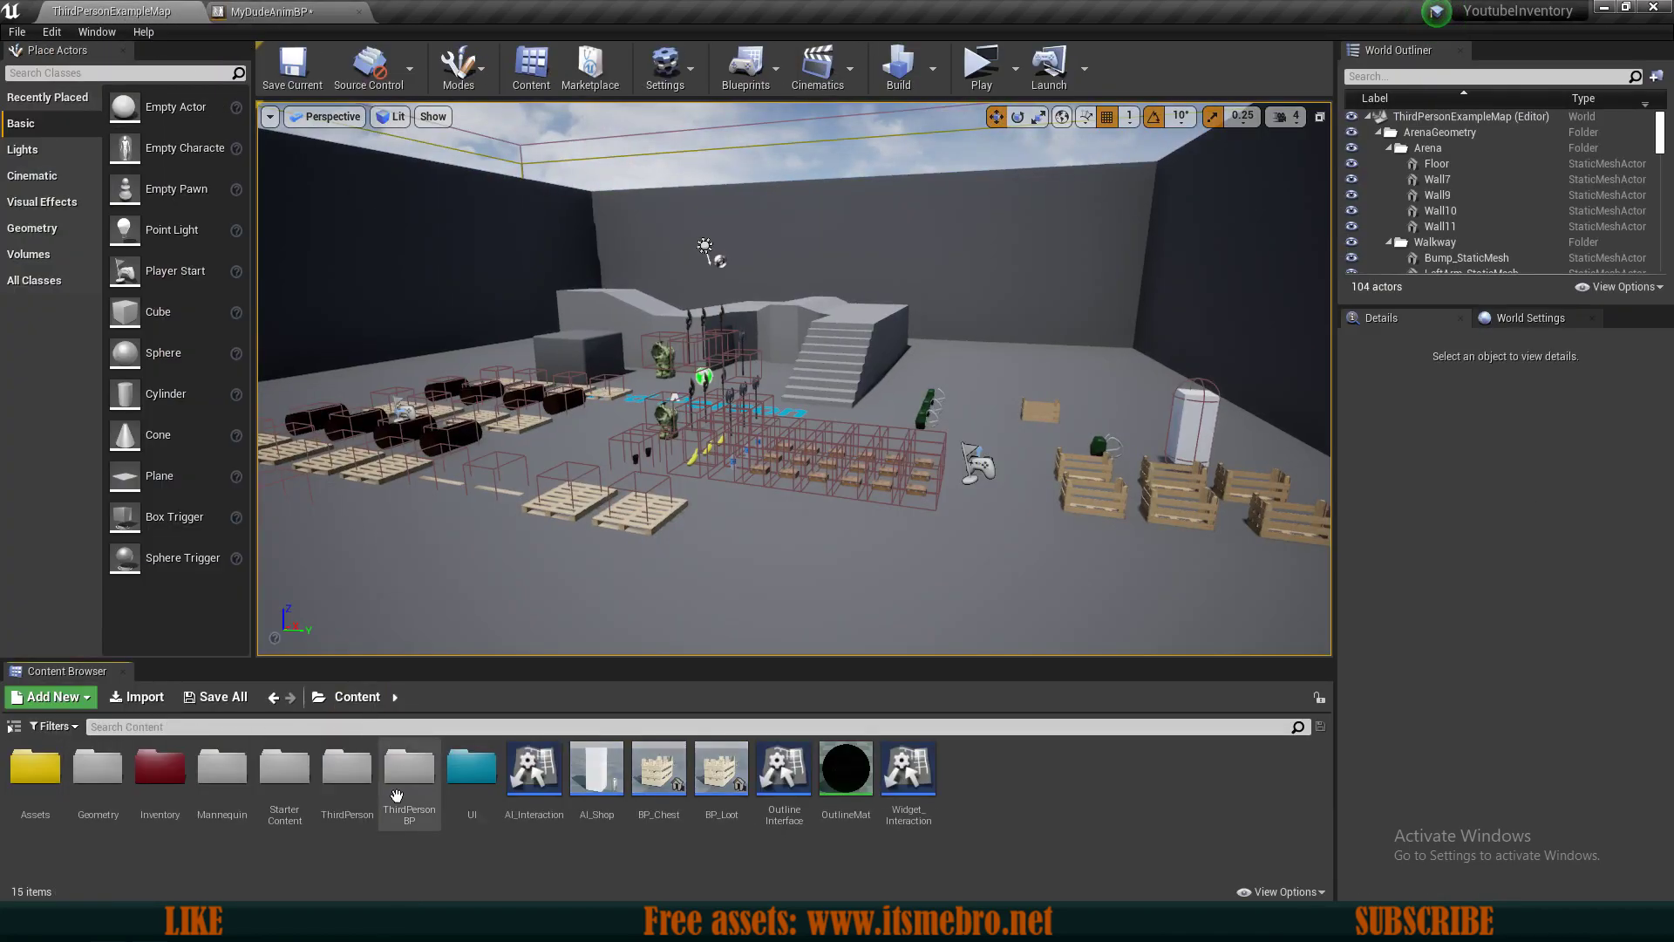
double_click(344, 771)
double_click(36, 769)
double_click(37, 772)
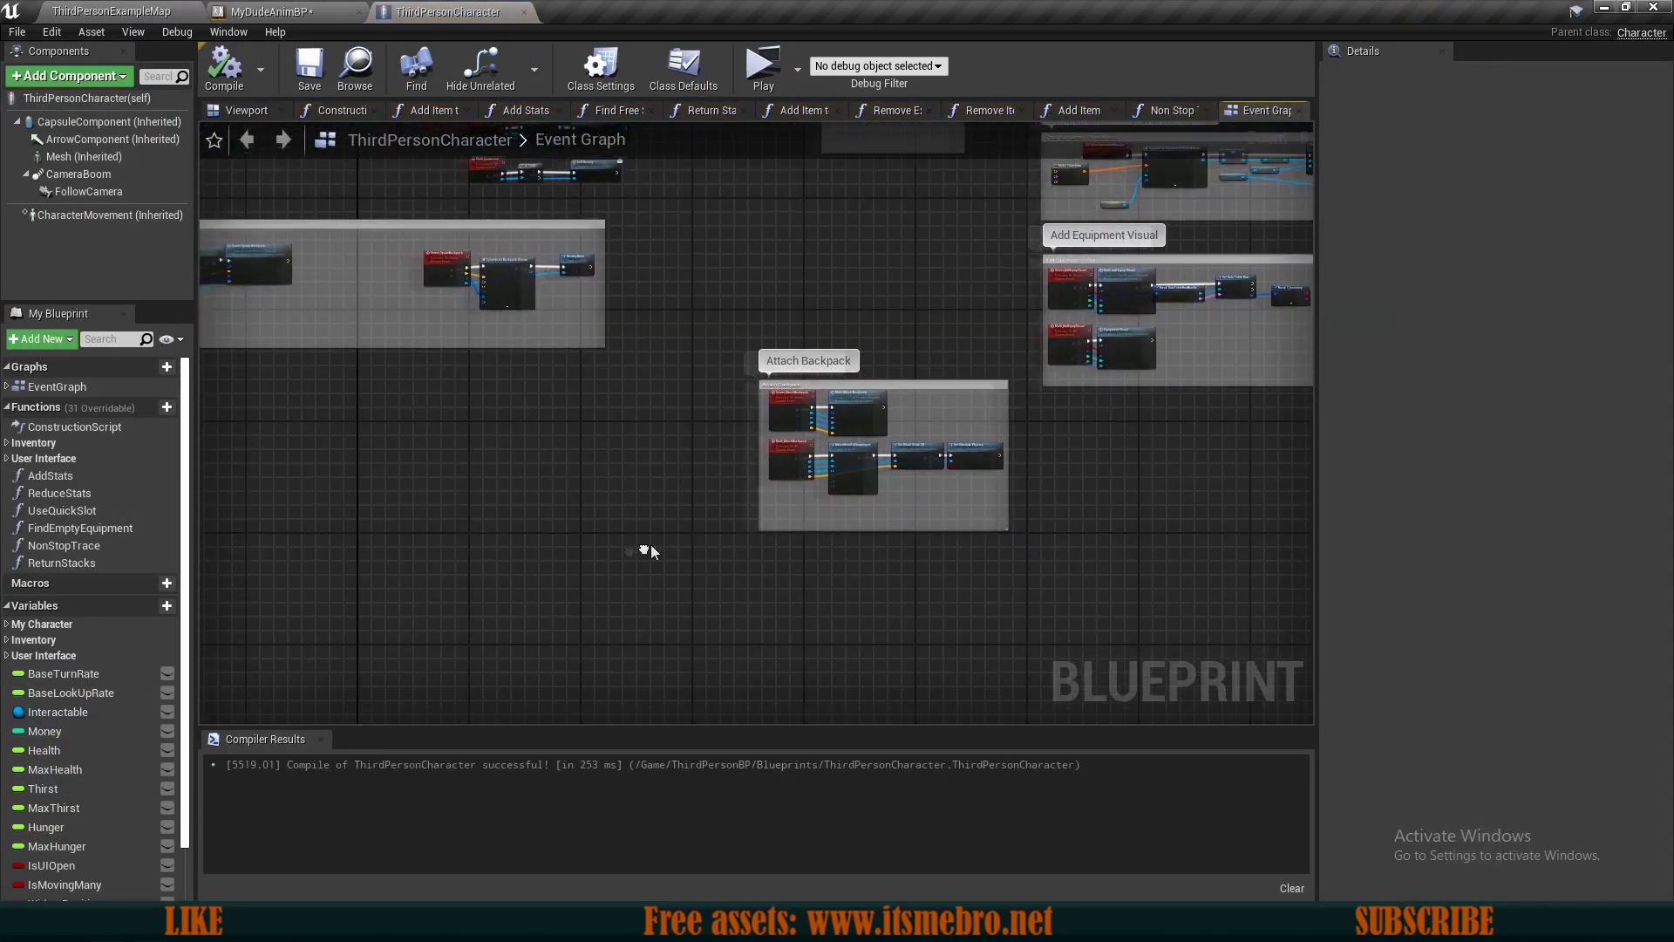
Create a variable named TopPoseIndex of type Integer in ThirdPersonCharacter.
scroll(131, 540, "down", 2)
left_click(148, 537)
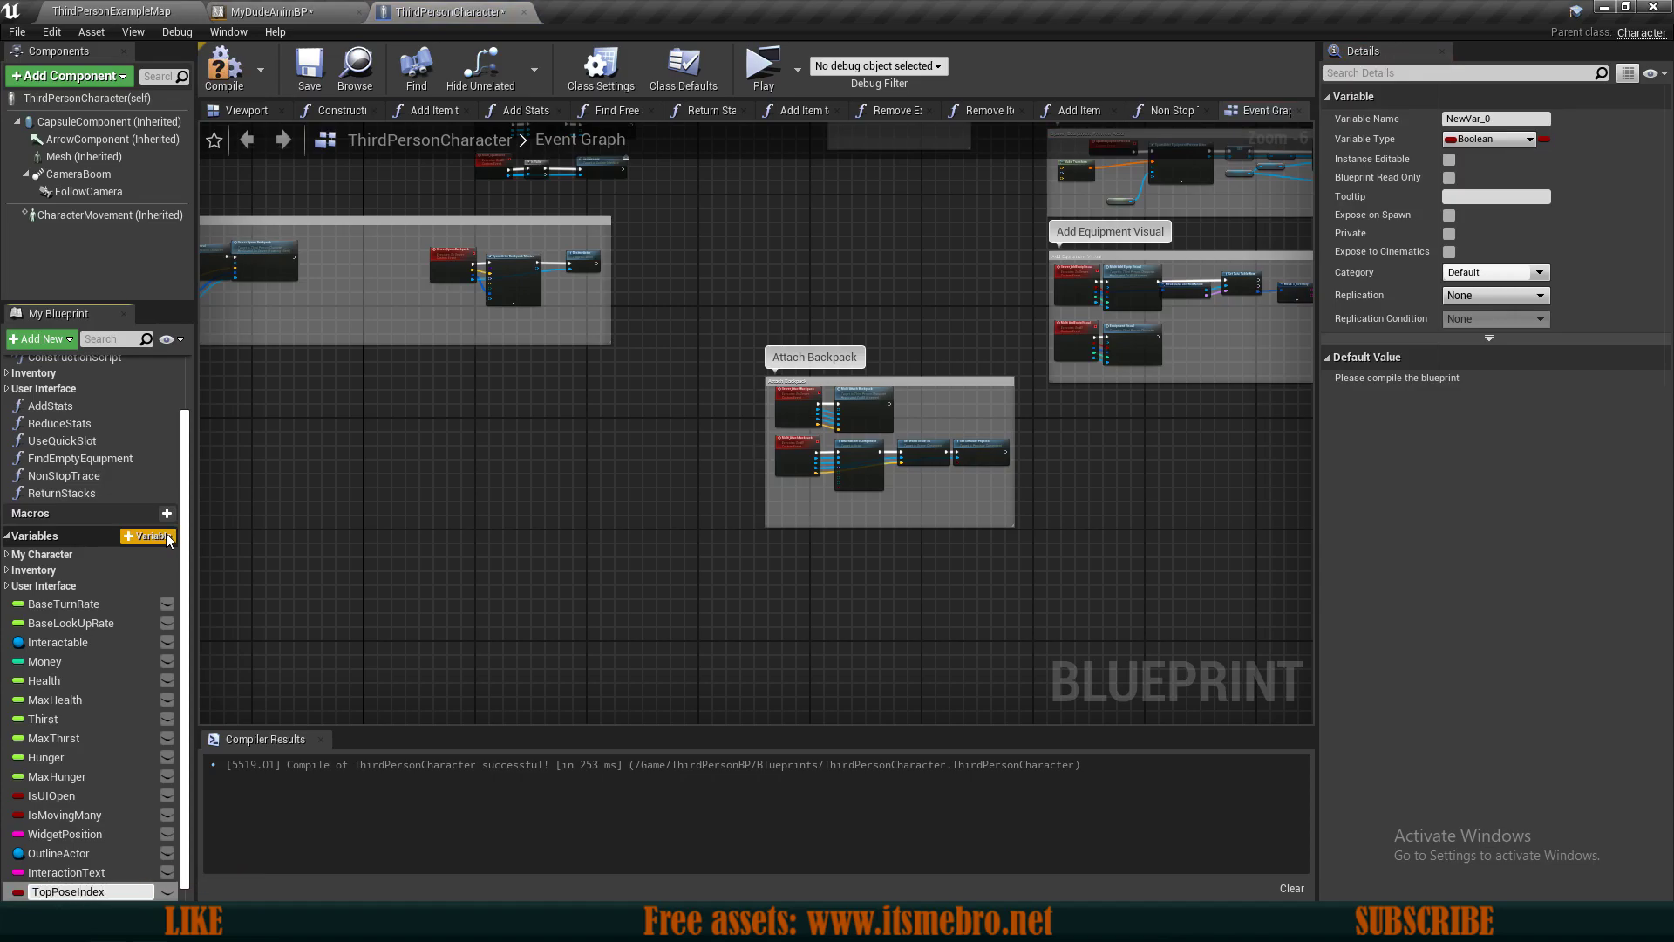
left_click(1488, 139)
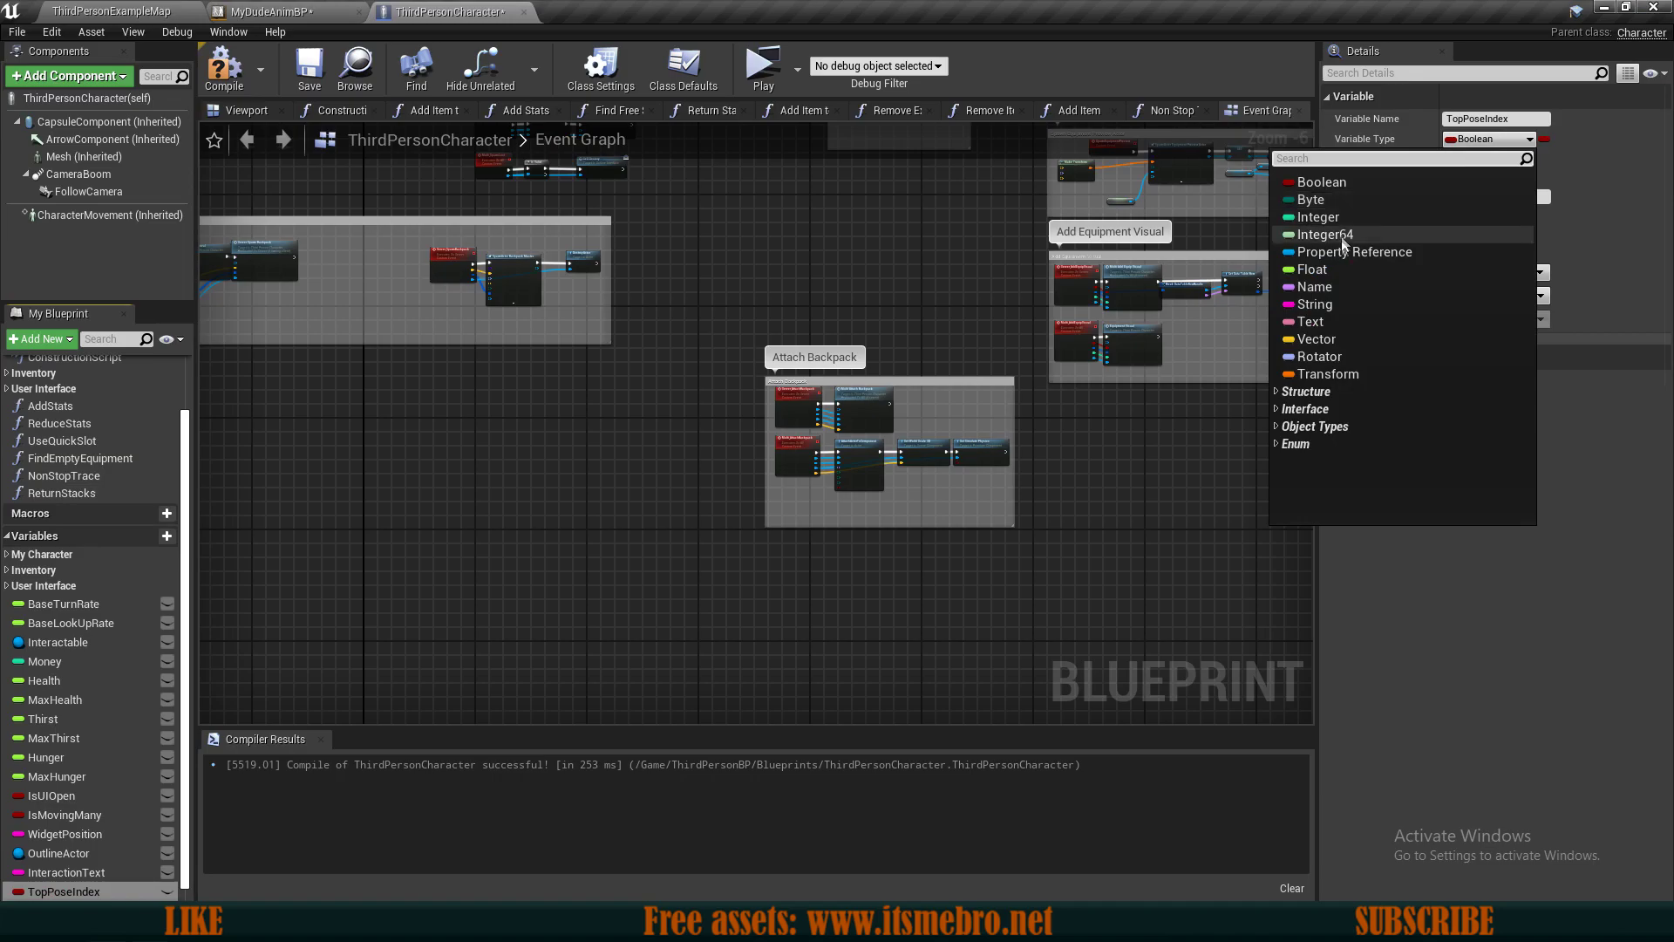
left_click(1318, 217)
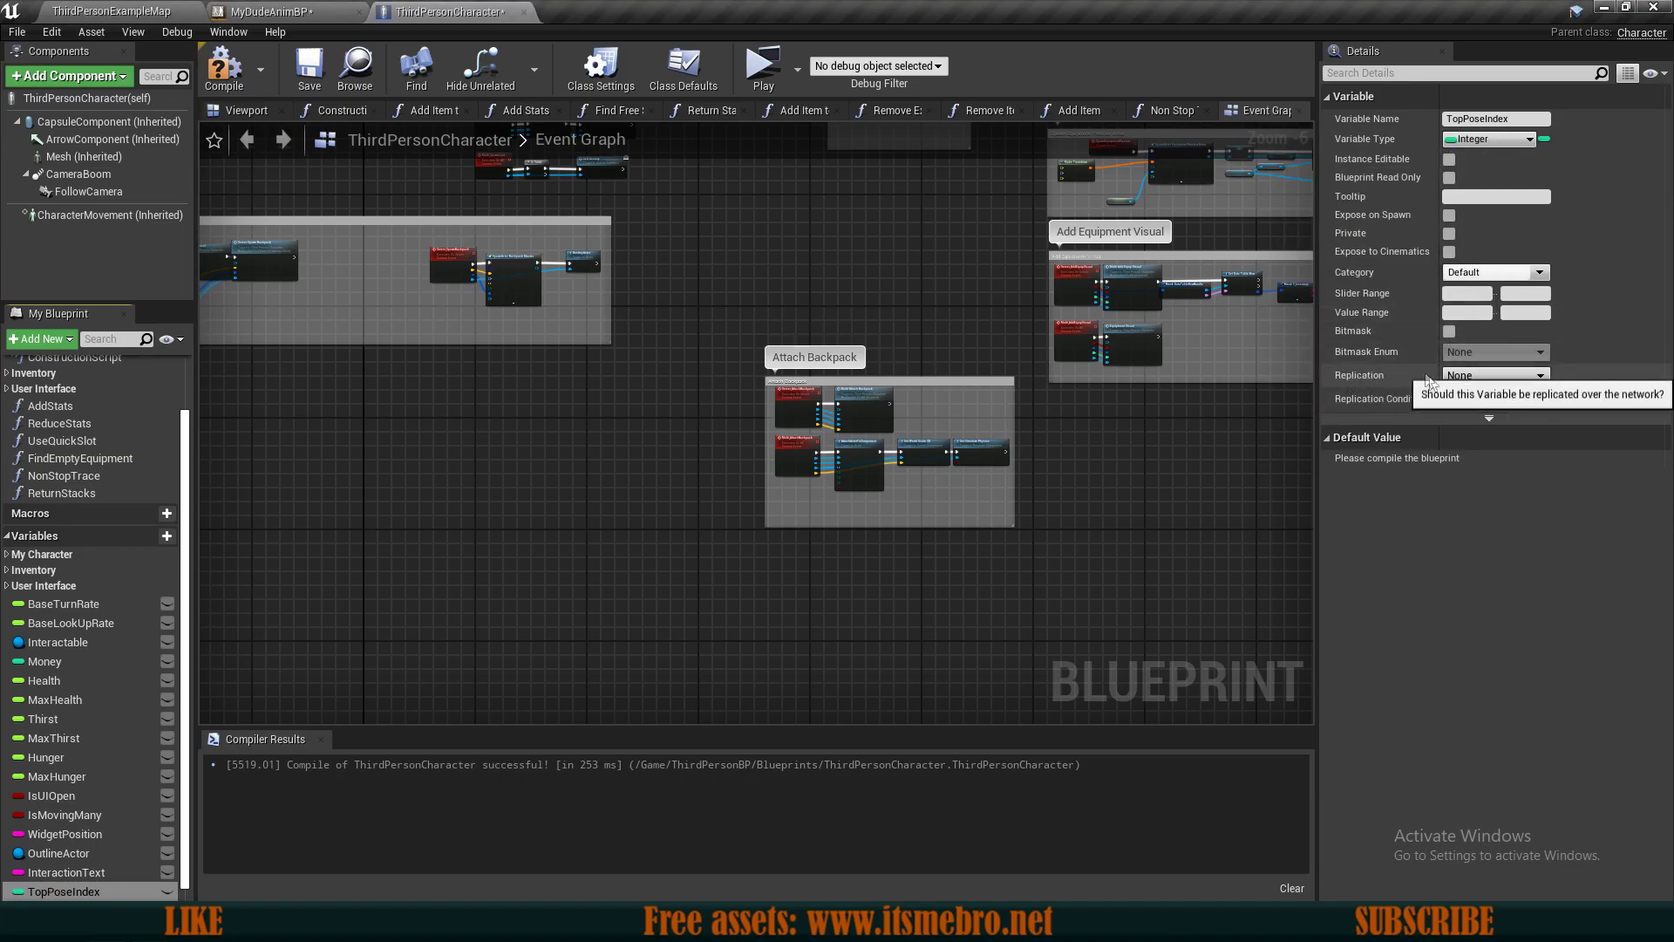
Set TopPoseIndex's replication to Replicated and compile the ThirdPersonCharacter blueprint.
left_click(1471, 380)
left_click(1479, 404)
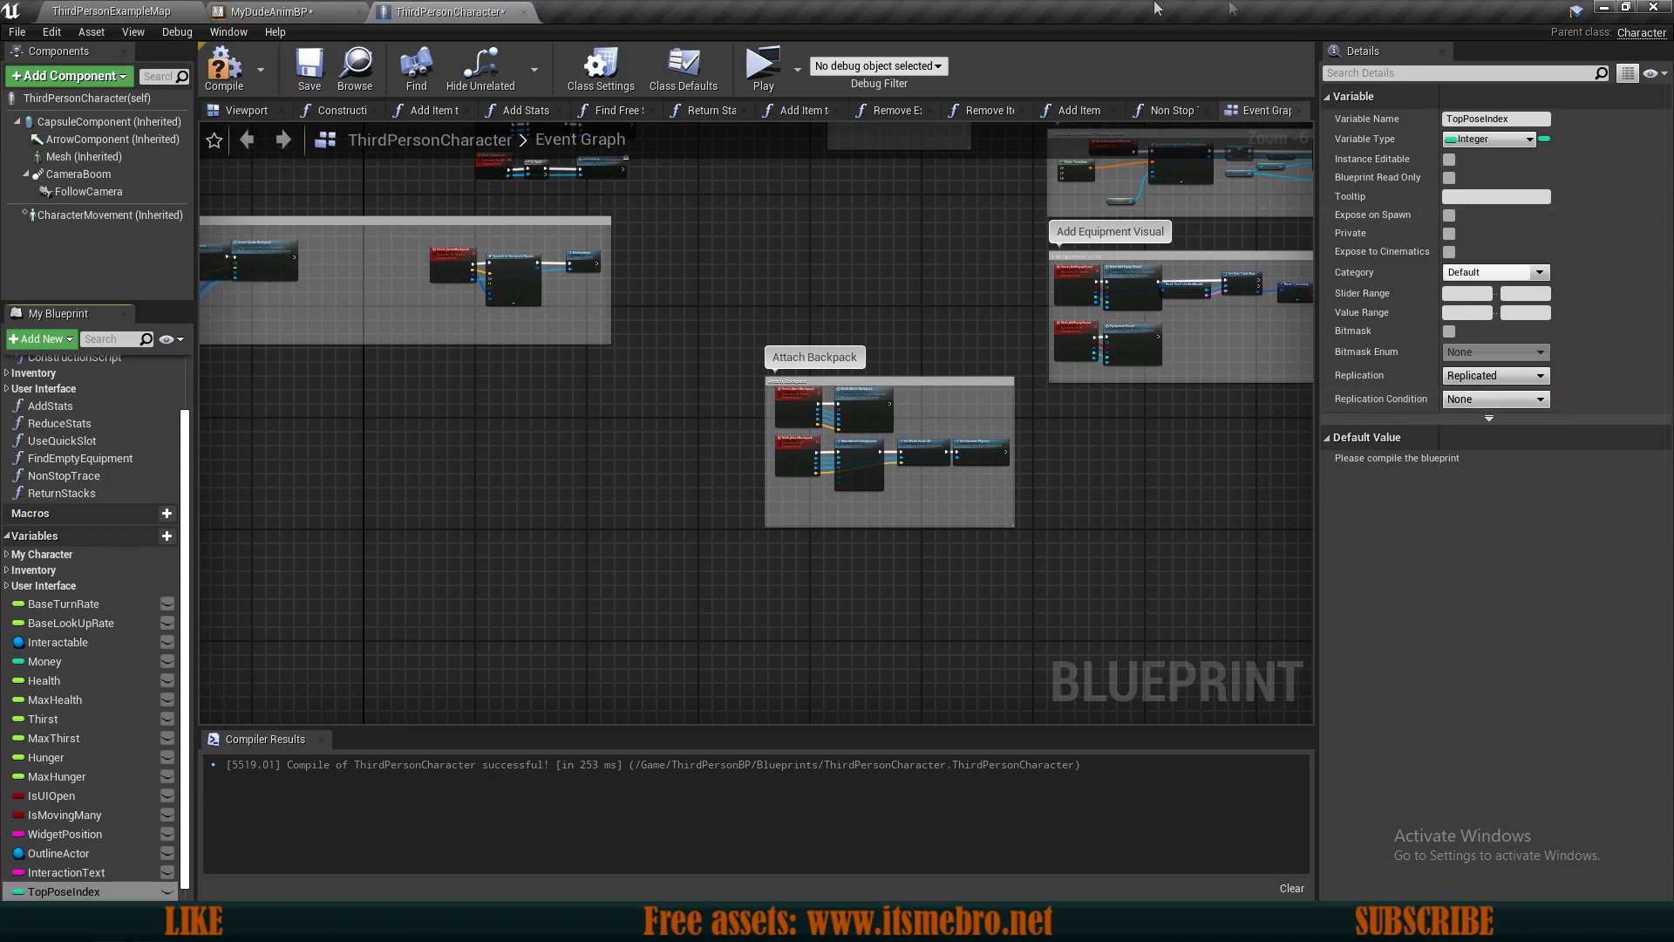
left_click(229, 77)
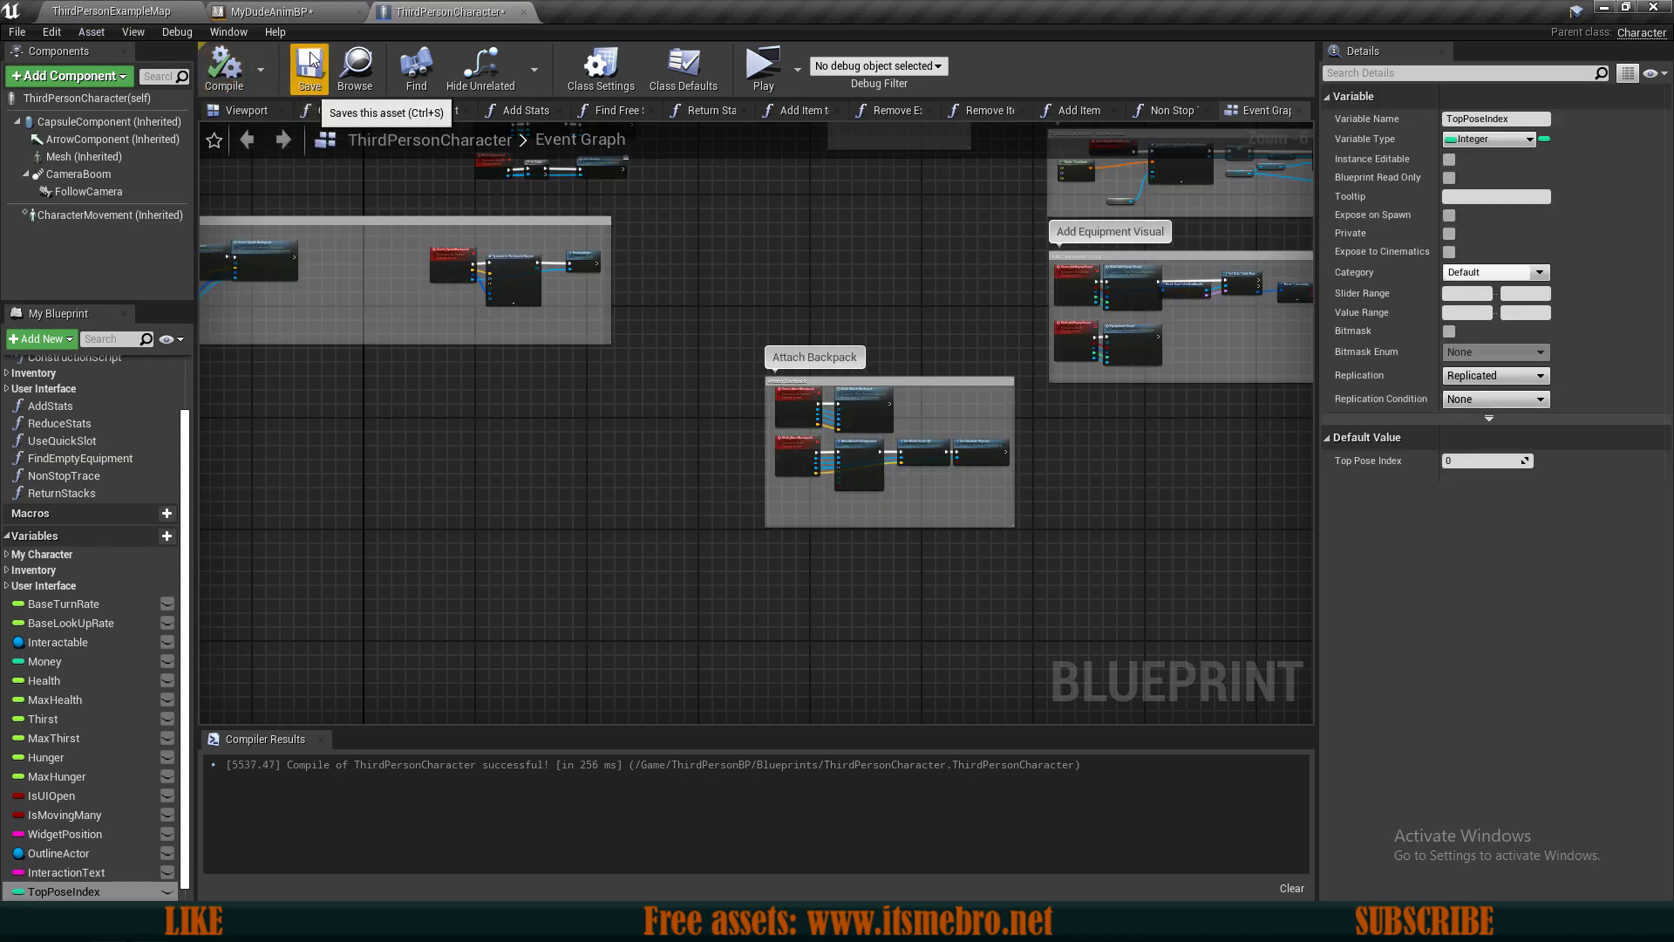
left_click(1524, 375)
left_click(1467, 402)
scroll(1095, 543, "down", 3)
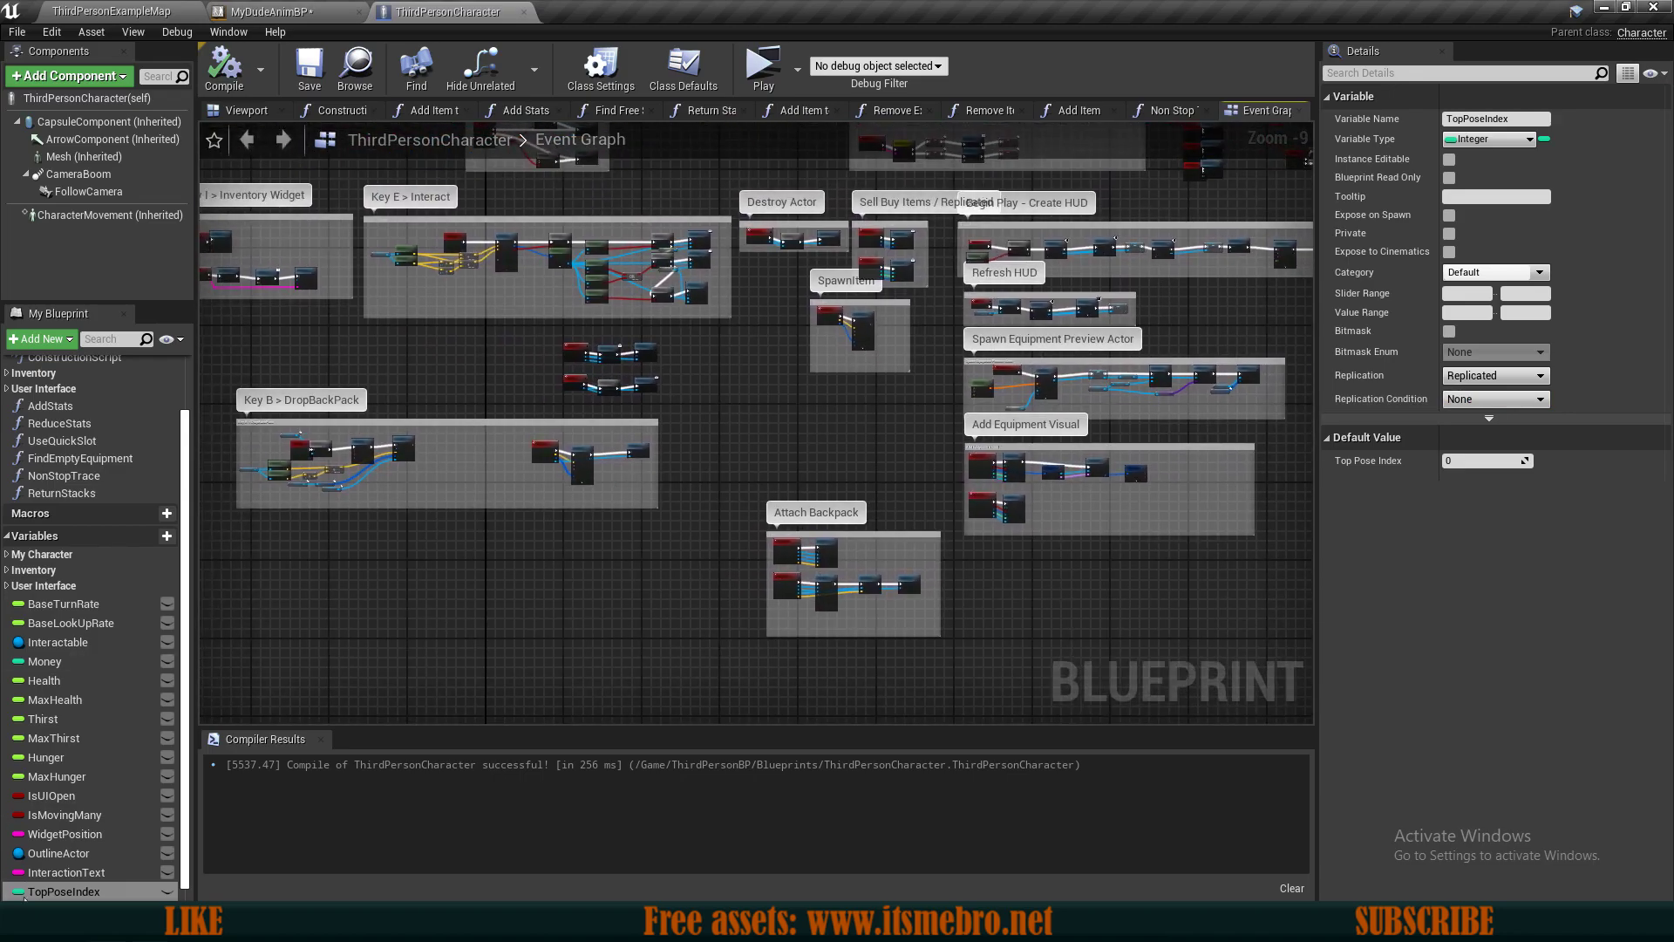
left_click(94, 891)
right_click_drag(791, 330, 763, 470)
scroll(817, 419, "down", 1)
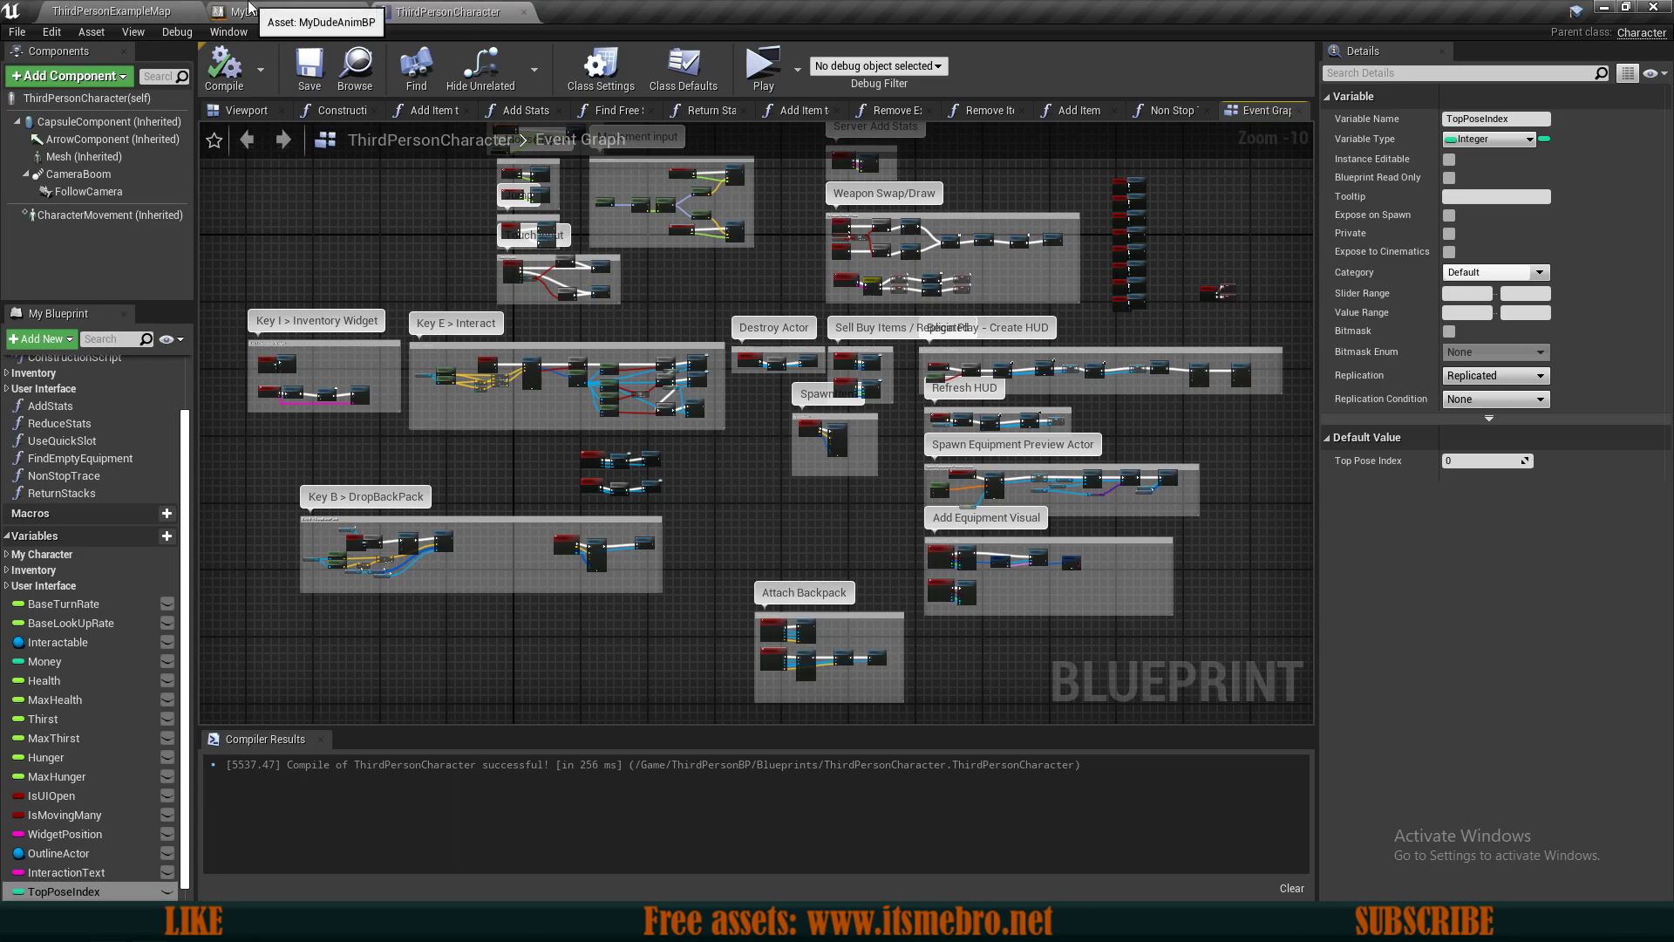
Return to MyDudeAnimBP and add a Get Top Pose Index node from As Third Person Character, above the setter chain.
left_click(251, 9)
scroll(849, 352, "down", 1)
right_click_drag(865, 338, 1088, 367)
right_click_drag(1081, 237, 841, 255)
scroll(676, 425, "up", 1)
right_click_drag(872, 363, 789, 370)
left_click_drag(563, 473, 1048, 609)
type("get top pos")
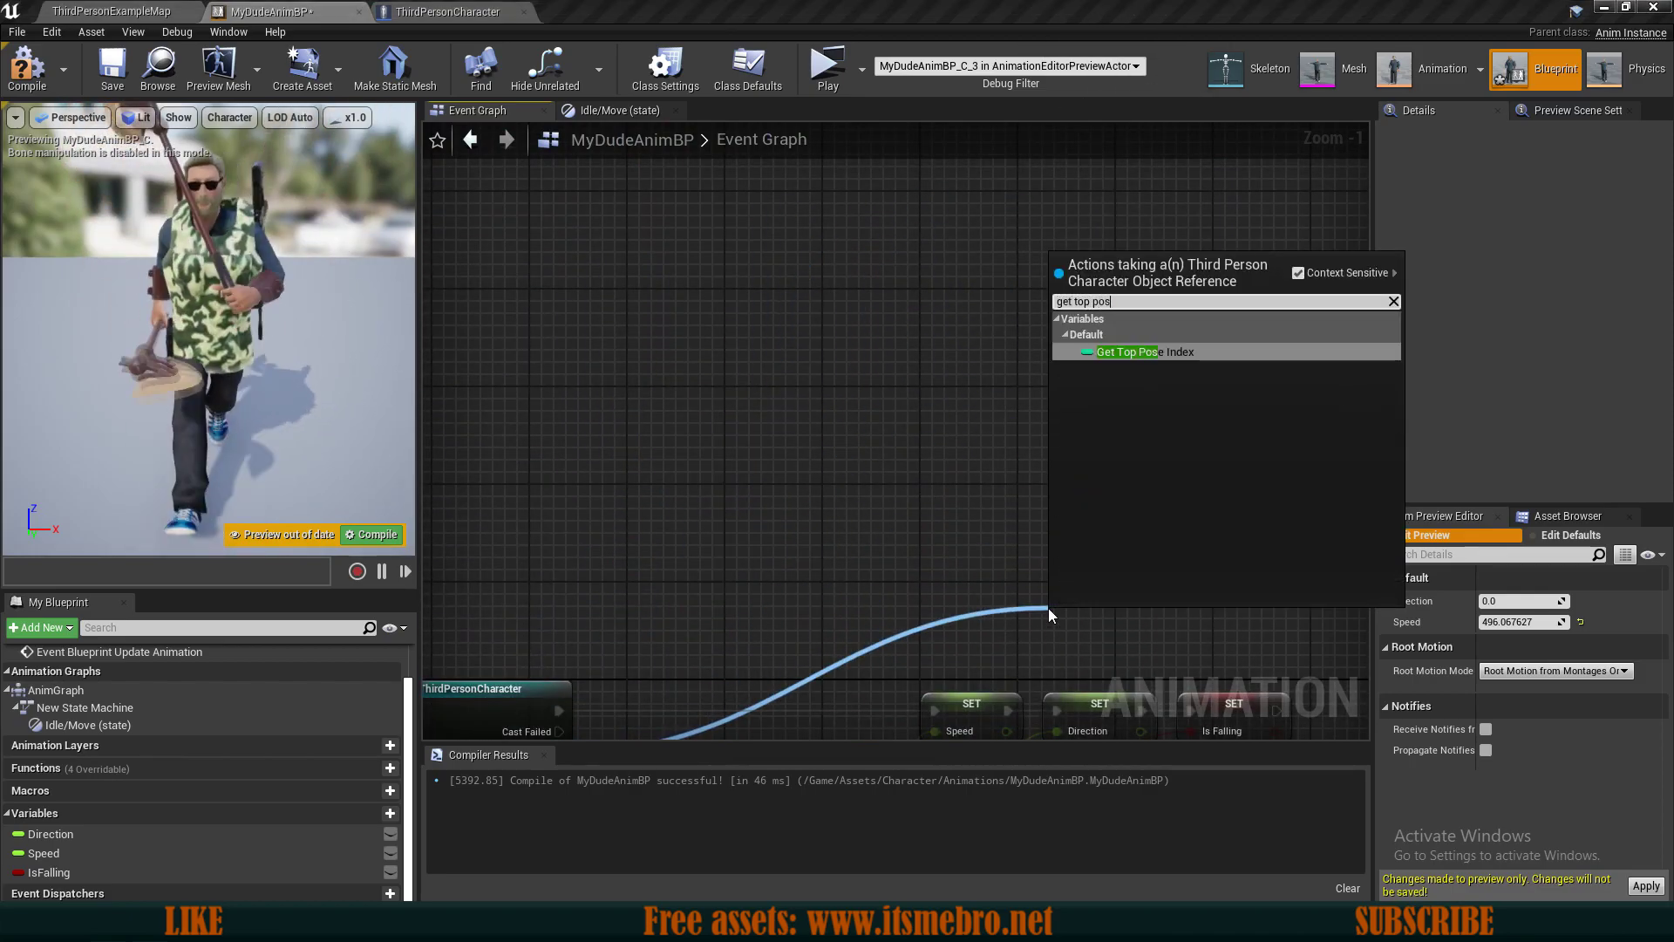
key("Return")
scroll(1138, 578, "up", 1)
right_click_drag(1140, 578, 894, 456)
Promote the Top Pose Index output to a new Integer variable named TopPoseIndex in the Animation Blueprint.
left_click_drag(868, 493, 1144, 551)
left_click(1211, 248)
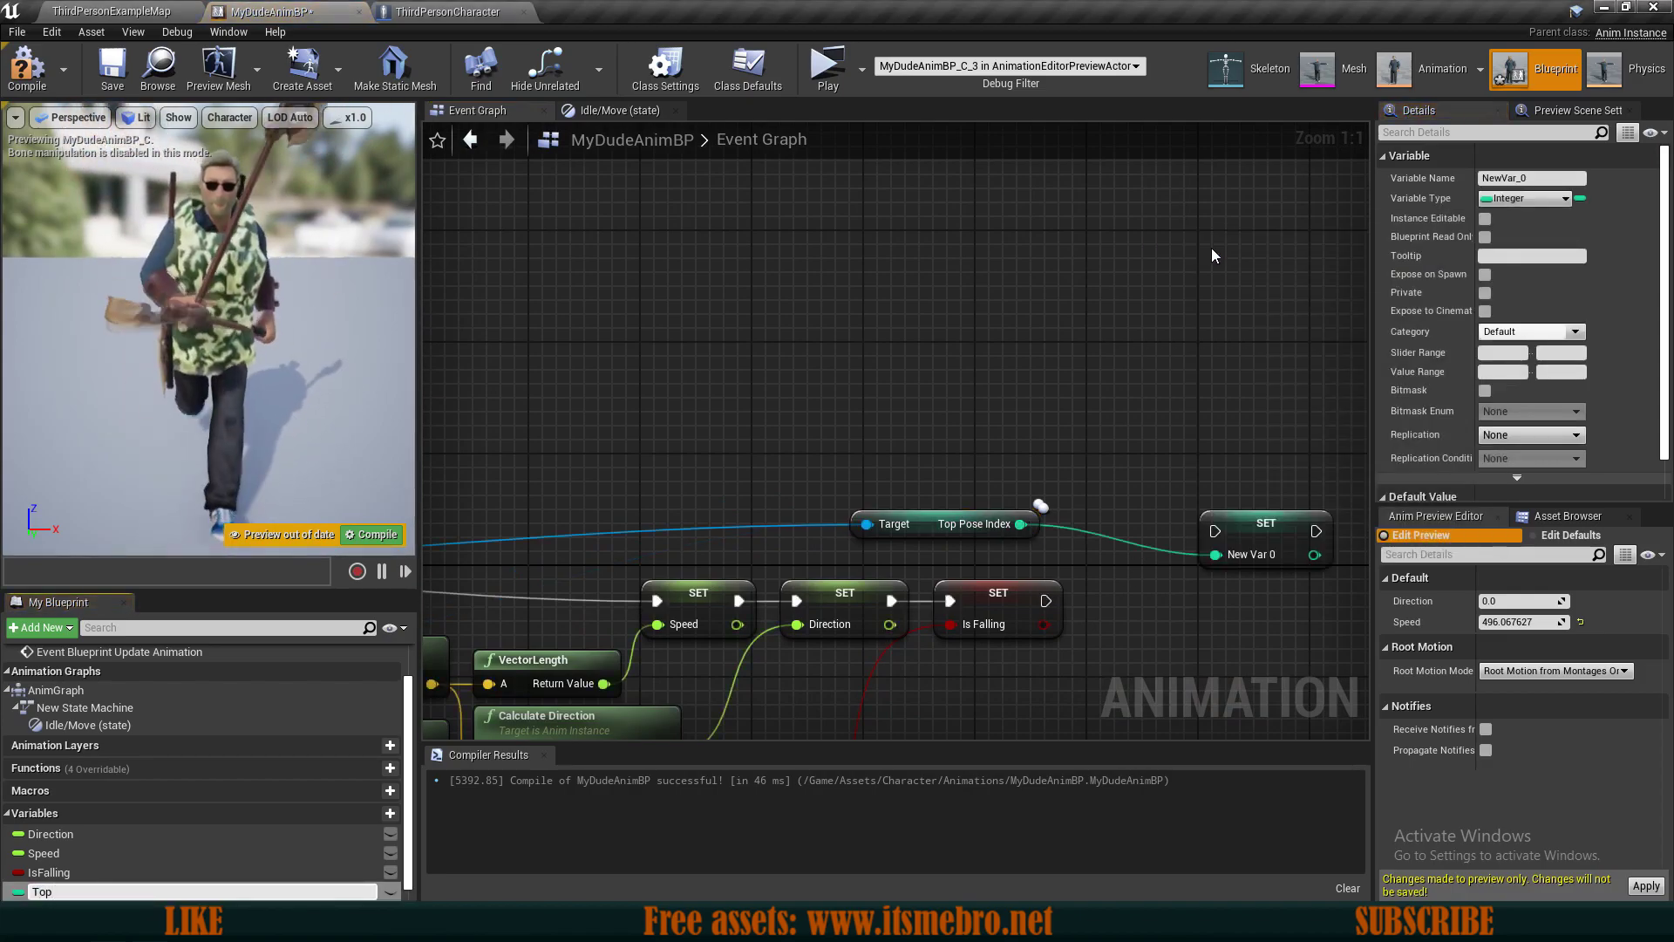
key("Return")
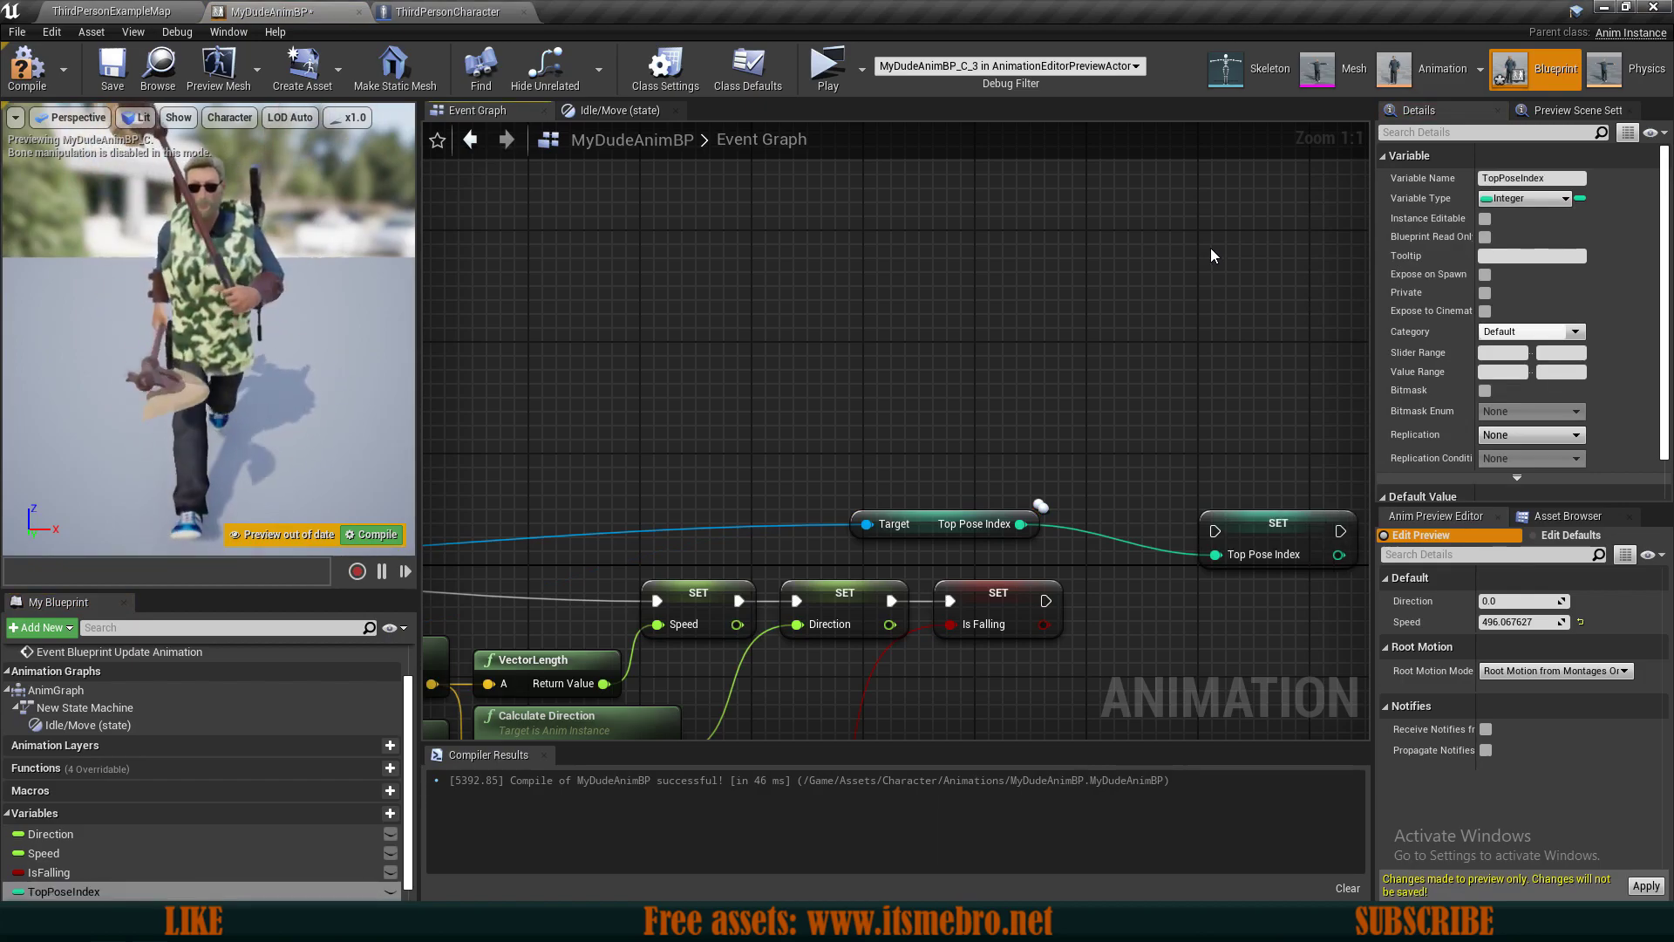
Run the TopPoseIndex setter after the IsFalling setter, aligning it with the chain and placing its source node above.
right_click_drag(1210, 248, 1027, 134)
left_click_drag(1098, 381, 1000, 451)
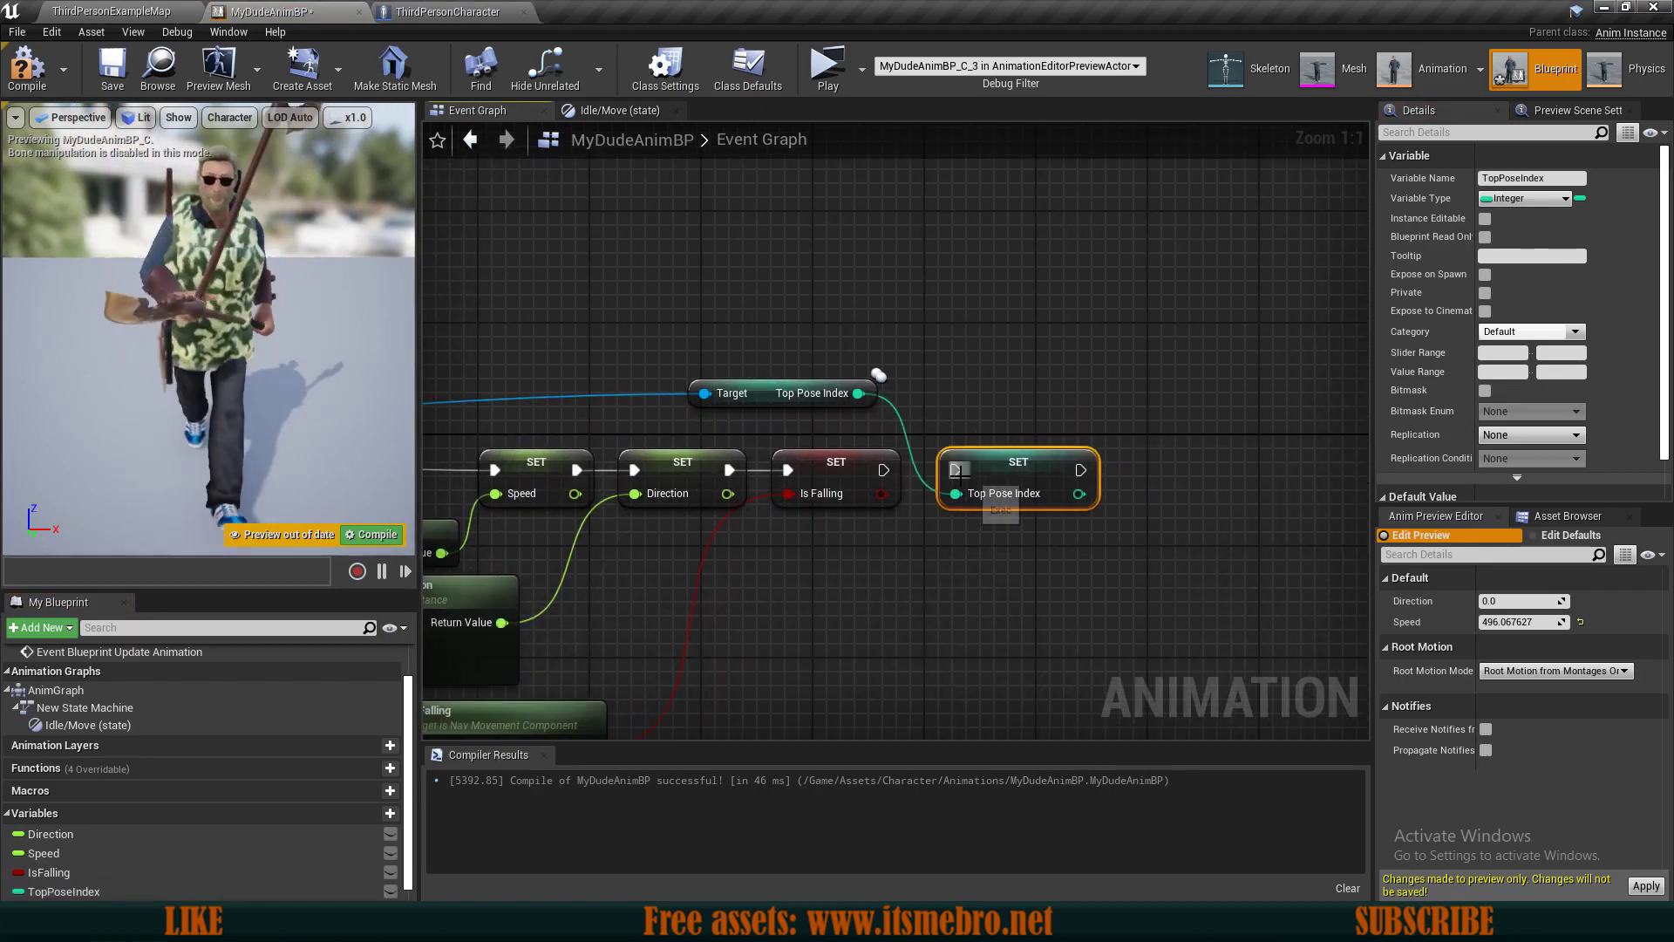
left_click_drag(773, 399, 792, 415)
scroll(796, 381, "down", 2)
right_click_drag(792, 352, 1137, 345)
left_click(1089, 329)
scroll(1088, 322, "down", 1)
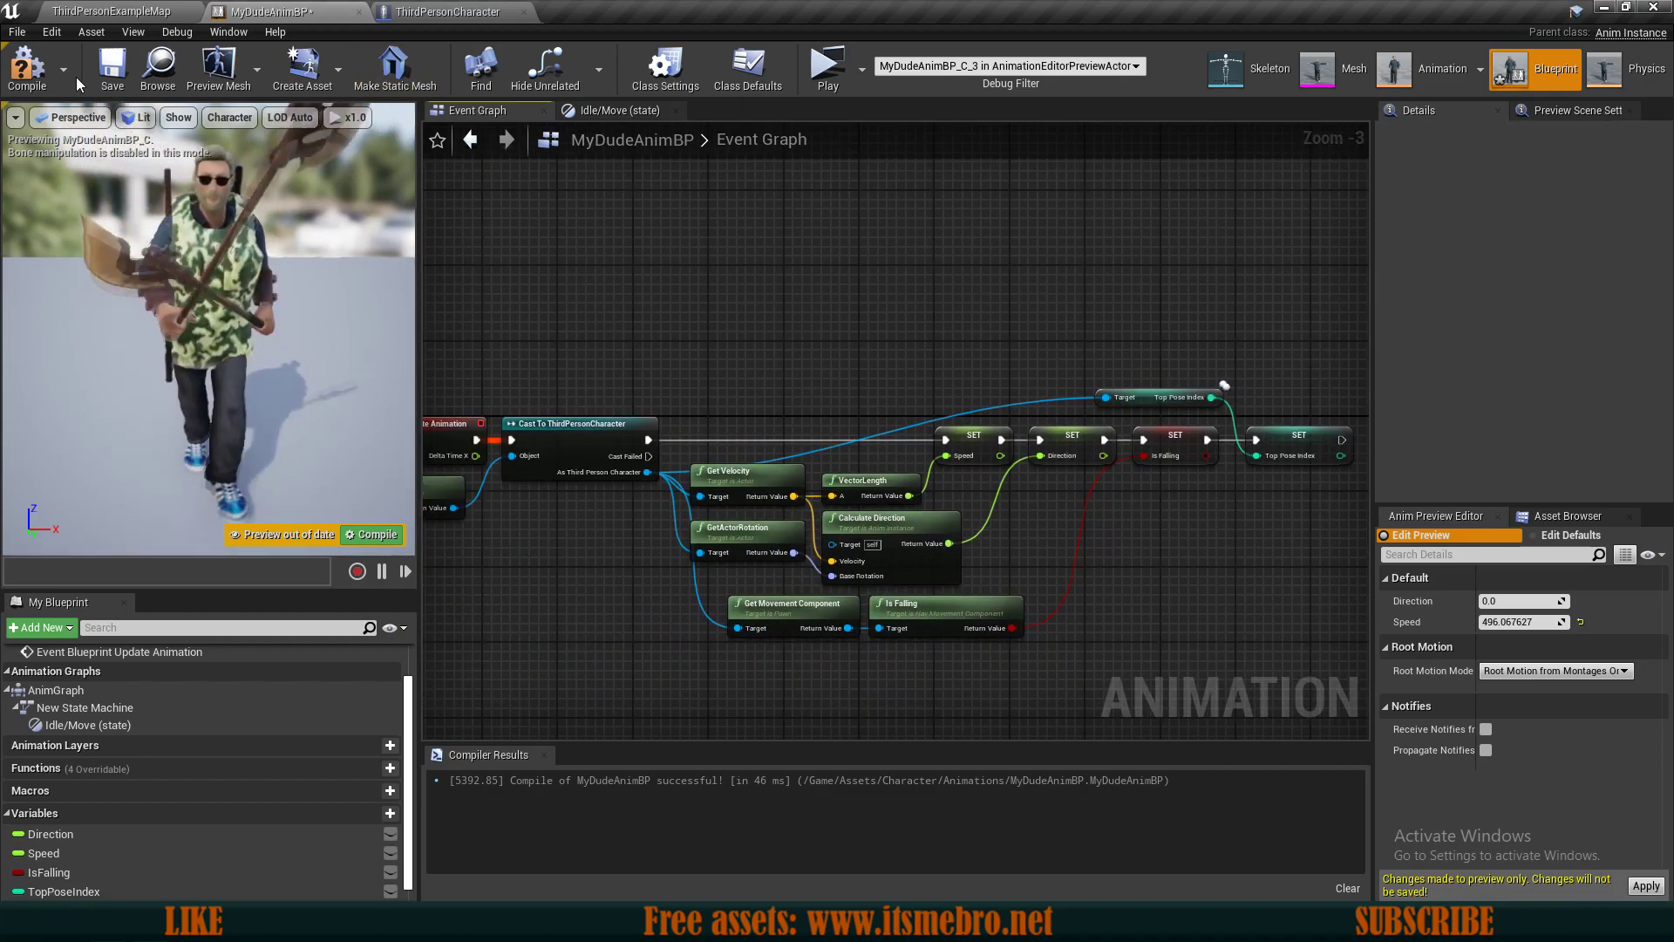